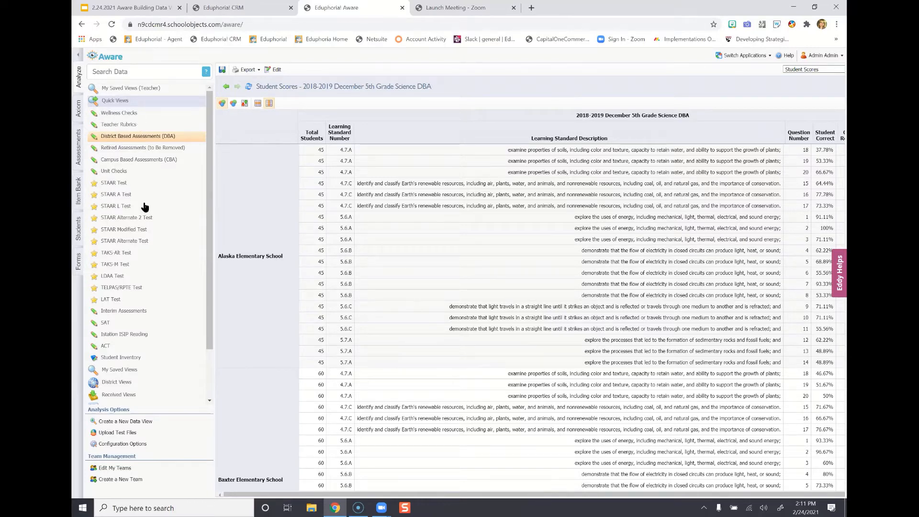
Step: Open the 2018-2019 December 5th Grade Science DBA from the fifth-grade science district assessments in Quick Views
{"action": "left_click", "coordinate": [142, 137]}
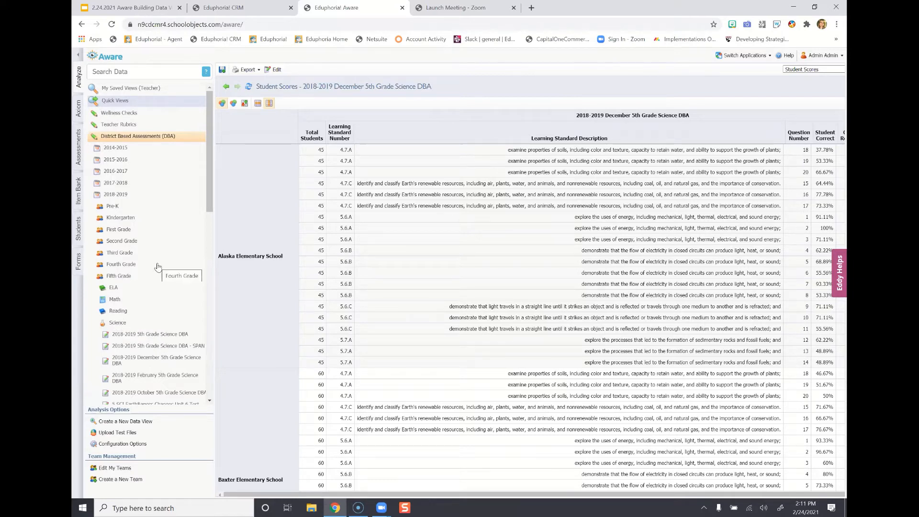
{"action": "left_click", "coordinate": [168, 361]}
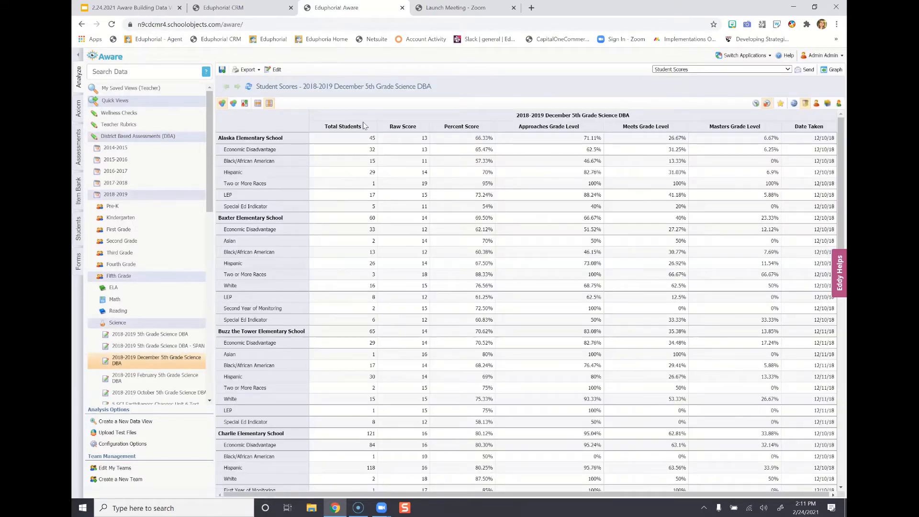
{"action": "left_click", "coordinate": [79, 58]}
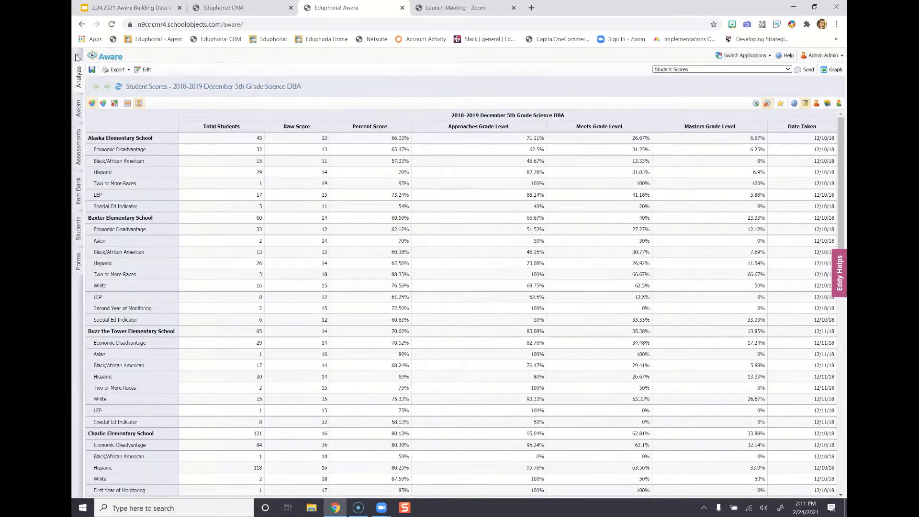
{"action": "left_click", "coordinate": [76, 57]}
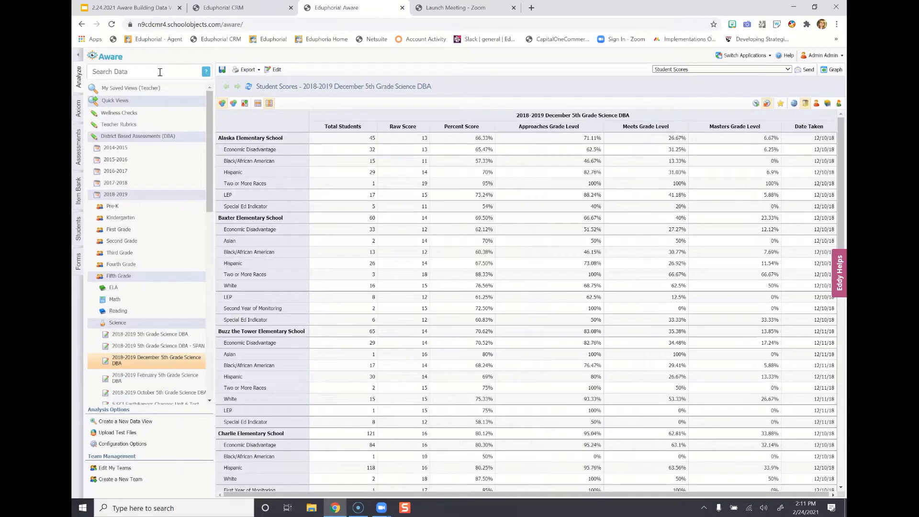
Step: Search the data for tests from school year 2020 - 2021, subject Science and Grade 5
{"action": "left_click", "coordinate": [108, 73]}
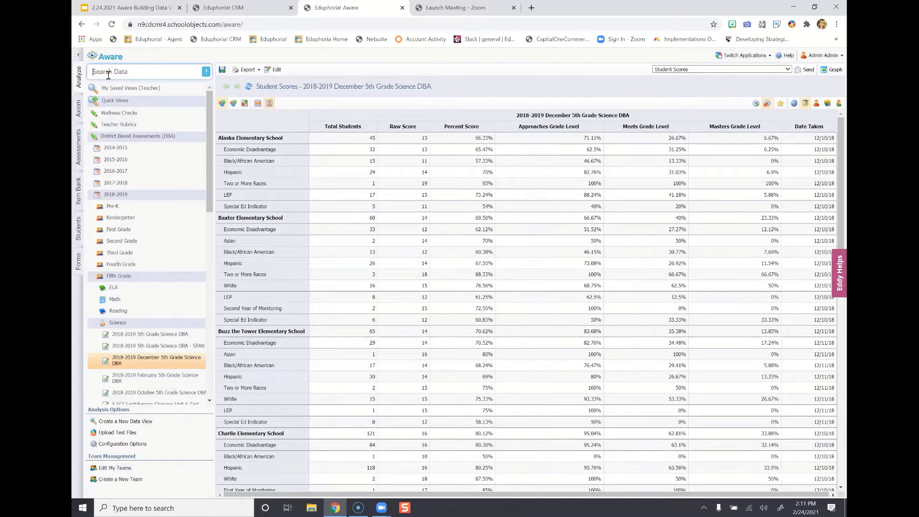
{"action": "type", "text": "202"}
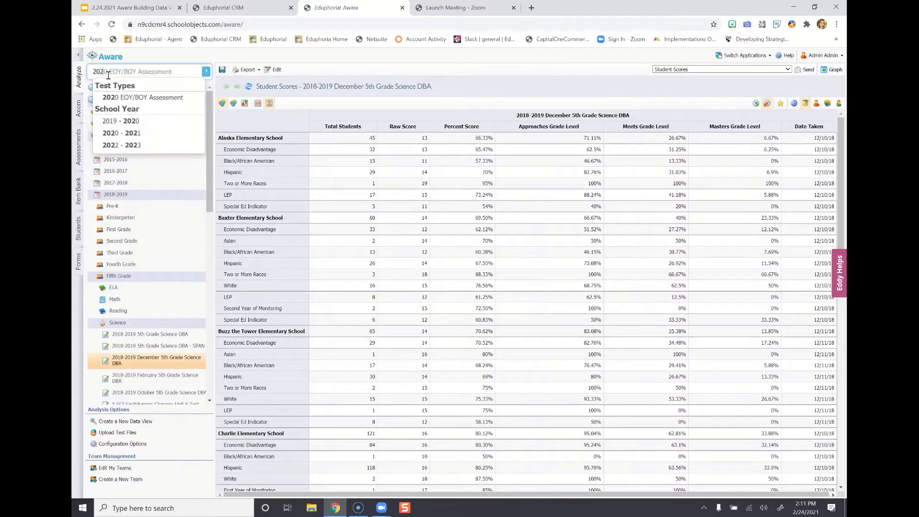
{"action": "left_click", "coordinate": [127, 136]}
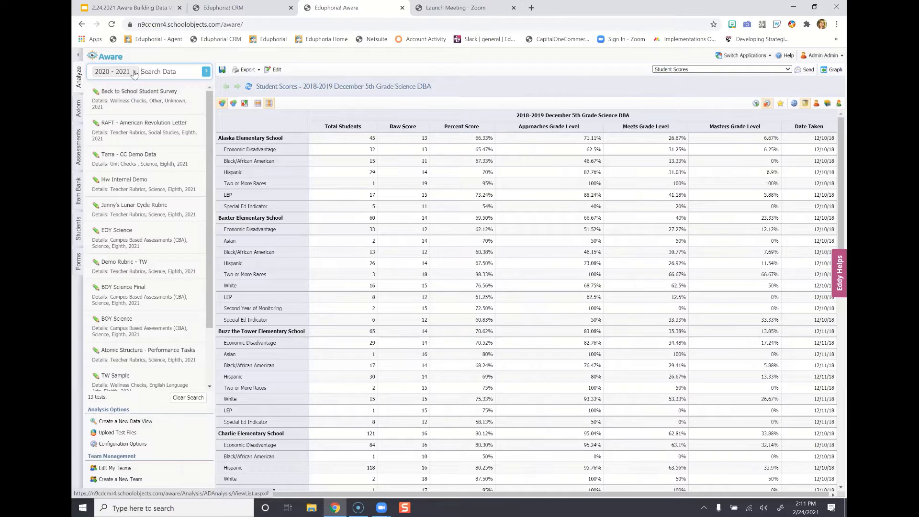
{"action": "type", "text": "sc"}
{"action": "left_click", "coordinate": [166, 99]}
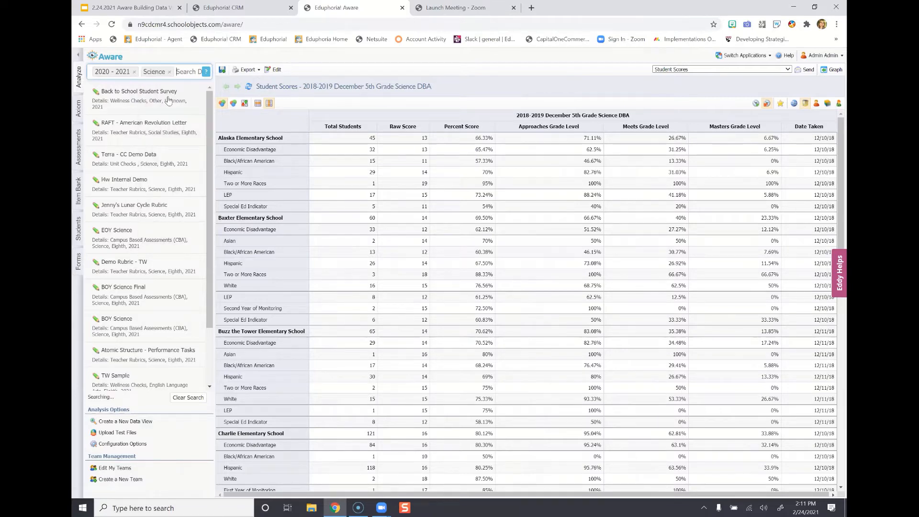
{"action": "type", "text": "gr"}
{"action": "left_click", "coordinate": [194, 105]}
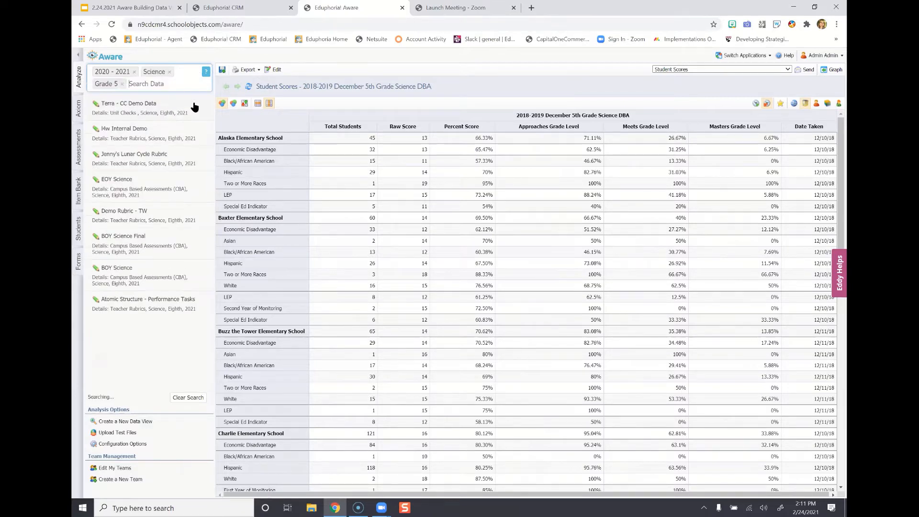
Step: Remove the Grade 5, 2020 - 2021 and Science filters from the data search
{"action": "left_click", "coordinate": [123, 85]}
{"action": "left_click", "coordinate": [134, 72]}
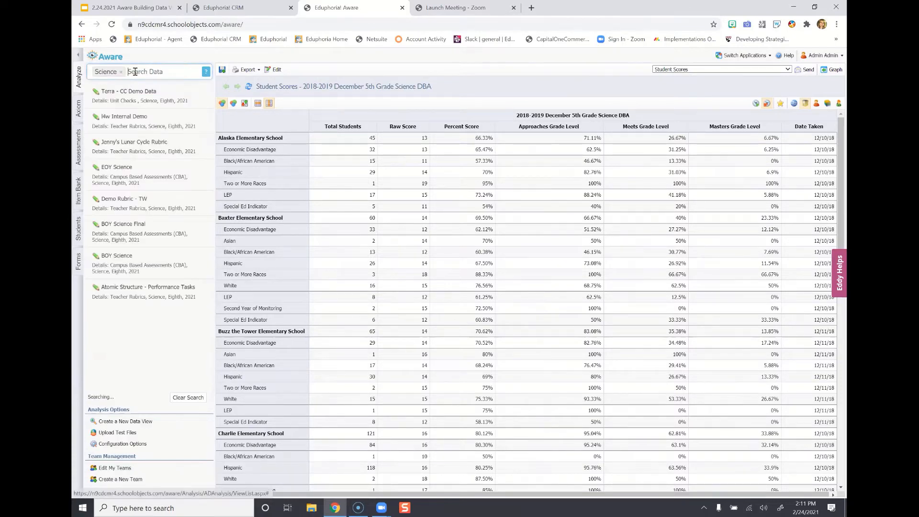
{"action": "left_click", "coordinate": [122, 71]}
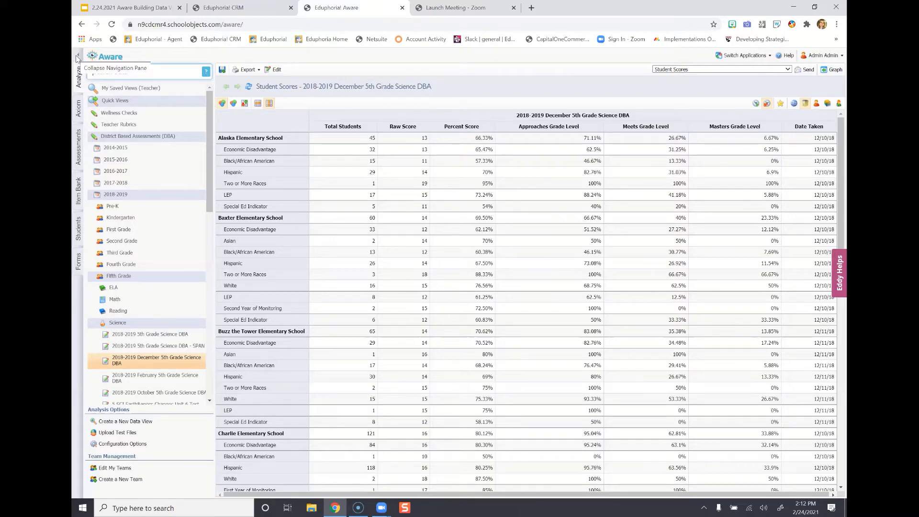
Step: Collapse the navigation pane and open the student scores view for editing, reviewing its tests, columns and summary fields
{"action": "left_click", "coordinate": [77, 58]}
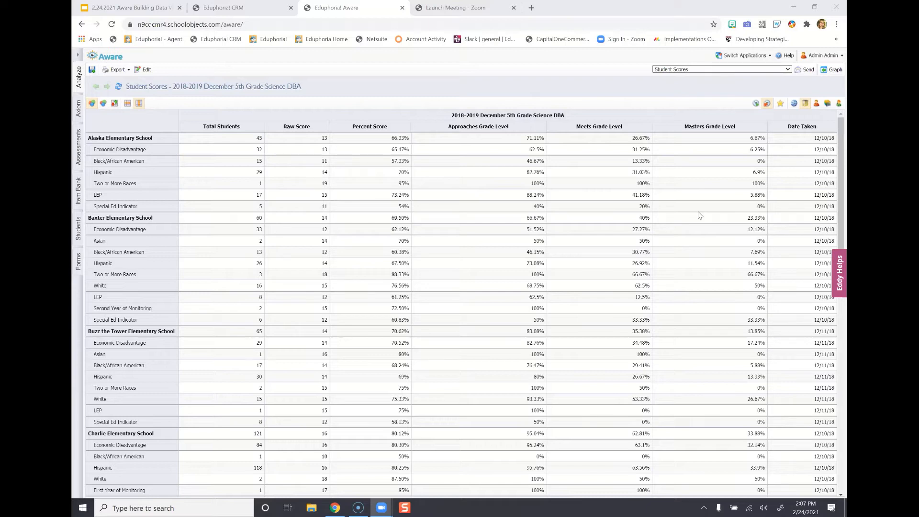
{"action": "left_click", "coordinate": [145, 73]}
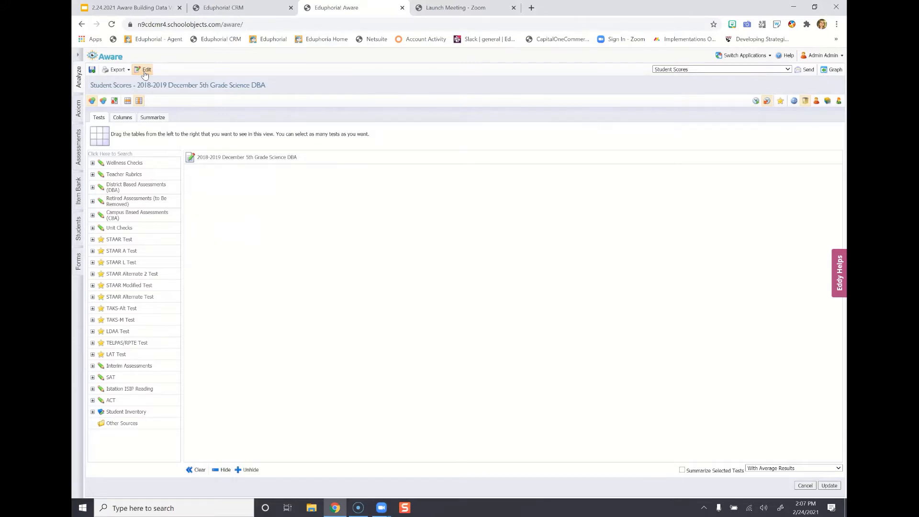
{"action": "left_click", "coordinate": [128, 120]}
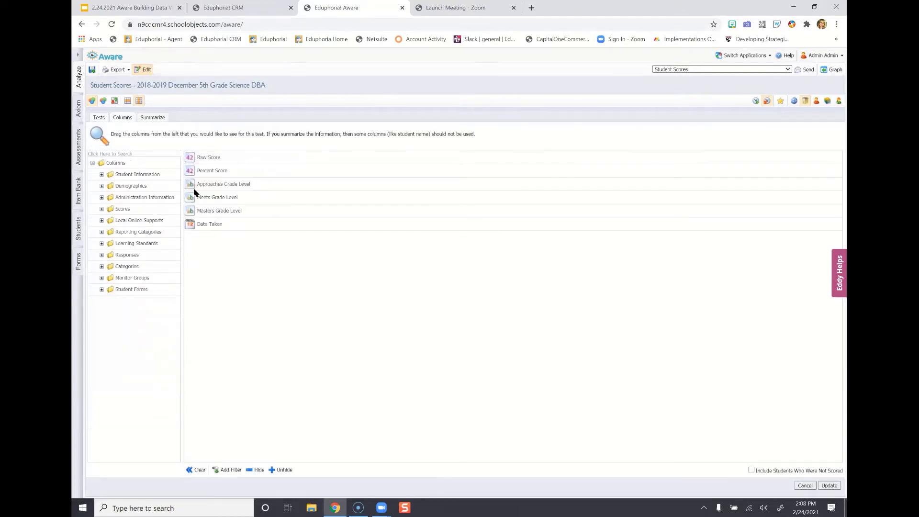
{"action": "left_click", "coordinate": [99, 118]}
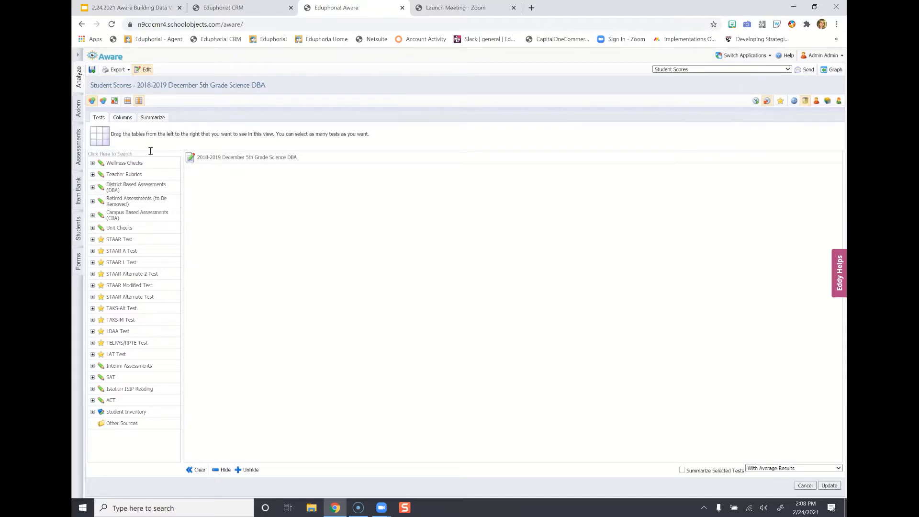
{"action": "left_click", "coordinate": [123, 118]}
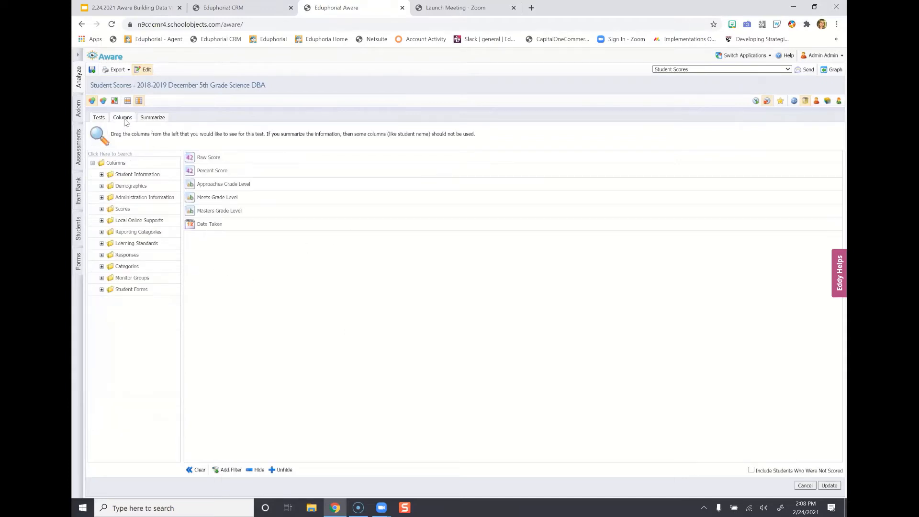
{"action": "left_click", "coordinate": [160, 121]}
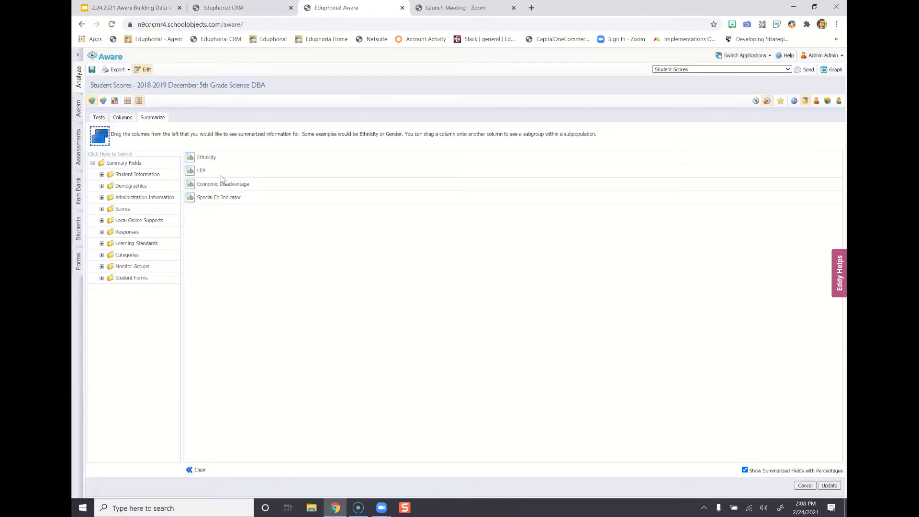
Step: Clear all columns from the view and add Learning Standard Number and Learning Standard Description
{"action": "left_click", "coordinate": [122, 119]}
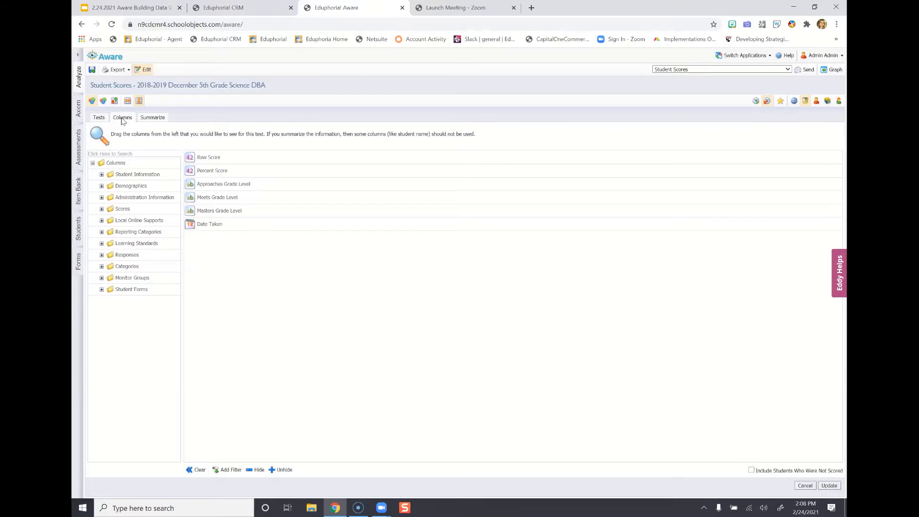
{"action": "left_click", "coordinate": [196, 470]}
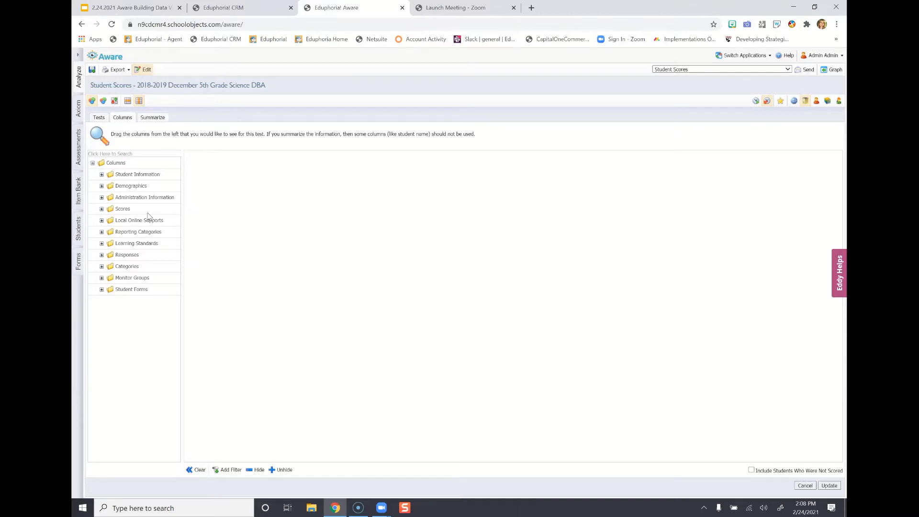
{"action": "double_click", "coordinate": [147, 244]}
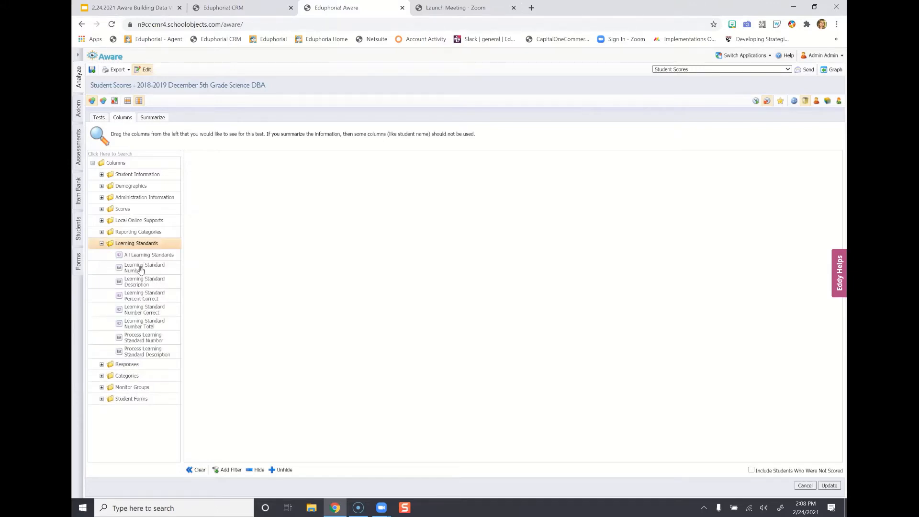
{"action": "left_click_drag", "start_coordinate": [202, 269], "coordinate": [249, 264]}
{"action": "left_click_drag", "start_coordinate": [145, 269], "coordinate": [233, 260]}
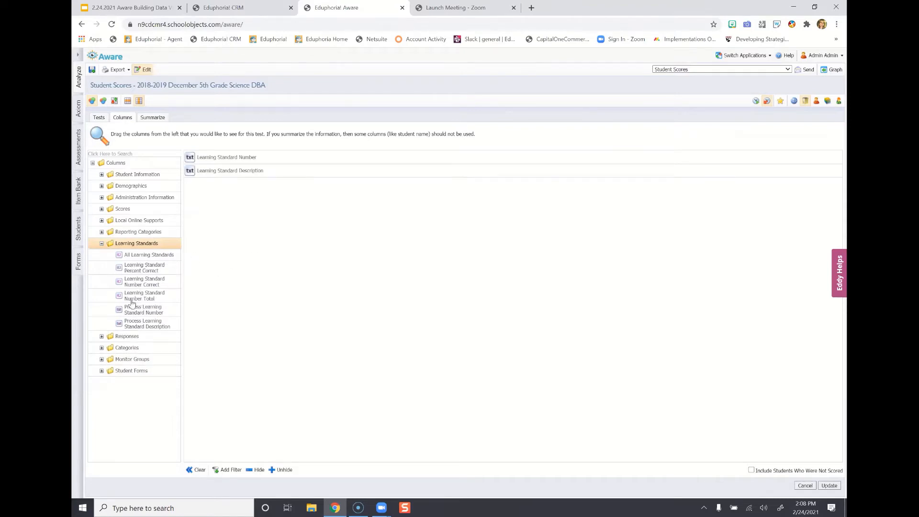
Step: Add the response columns Question Number, Student Correct, Correct Response and Student Response to the view
{"action": "left_click", "coordinate": [129, 336]}
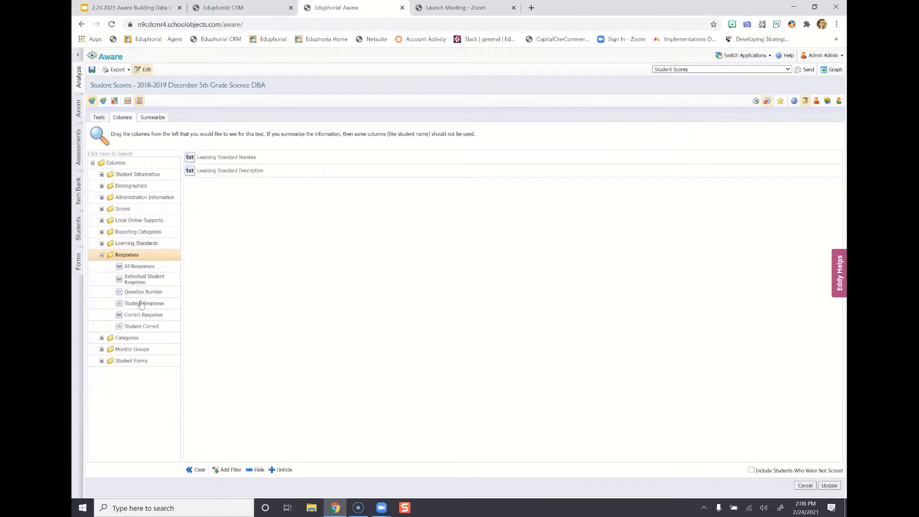
{"action": "left_click_drag", "start_coordinate": [138, 292], "coordinate": [292, 274]}
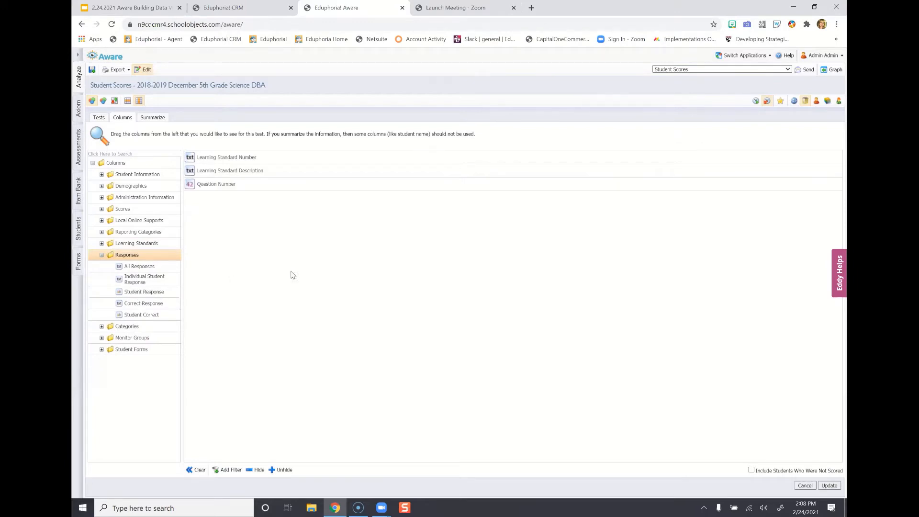
{"action": "left_click_drag", "start_coordinate": [142, 314], "coordinate": [315, 268]}
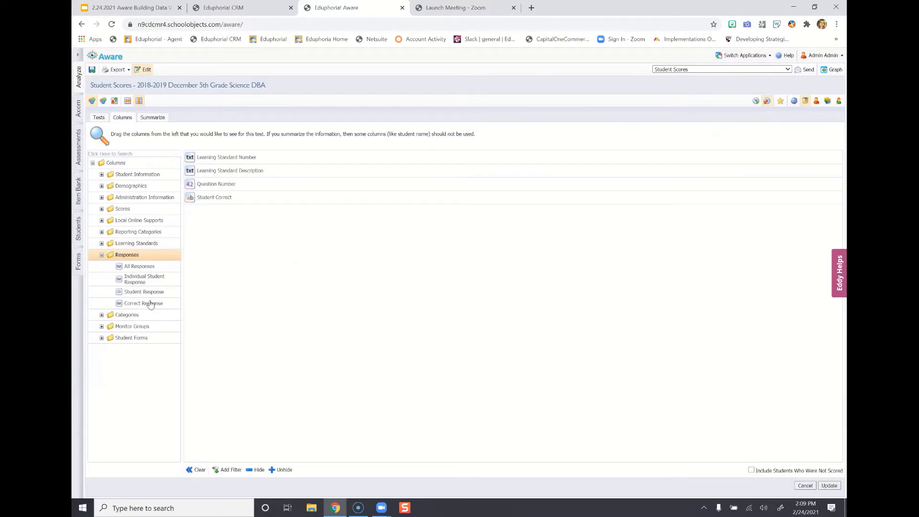
{"action": "left_click_drag", "start_coordinate": [297, 298], "coordinate": [297, 300]}
{"action": "left_click_drag", "start_coordinate": [156, 291], "coordinate": [314, 259]}
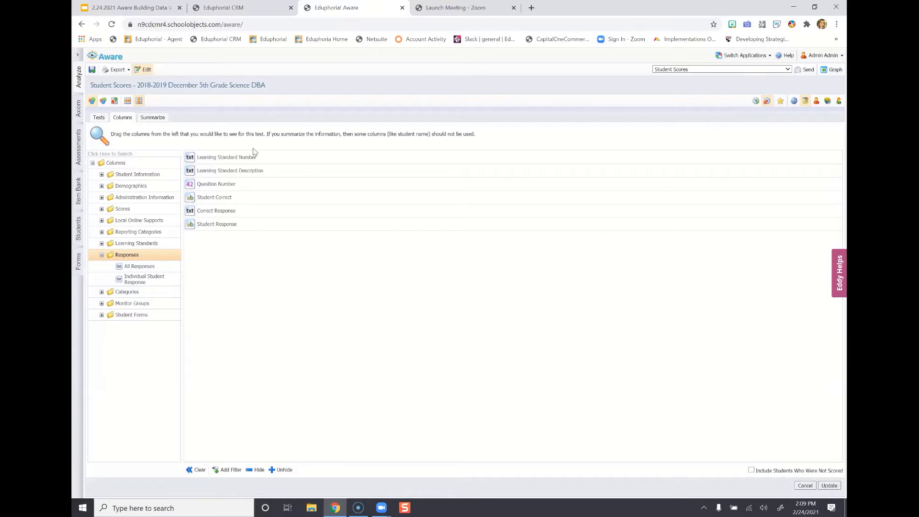
Step: Clear all summary fields from the view and update it with the edited columns
{"action": "left_click", "coordinate": [160, 119]}
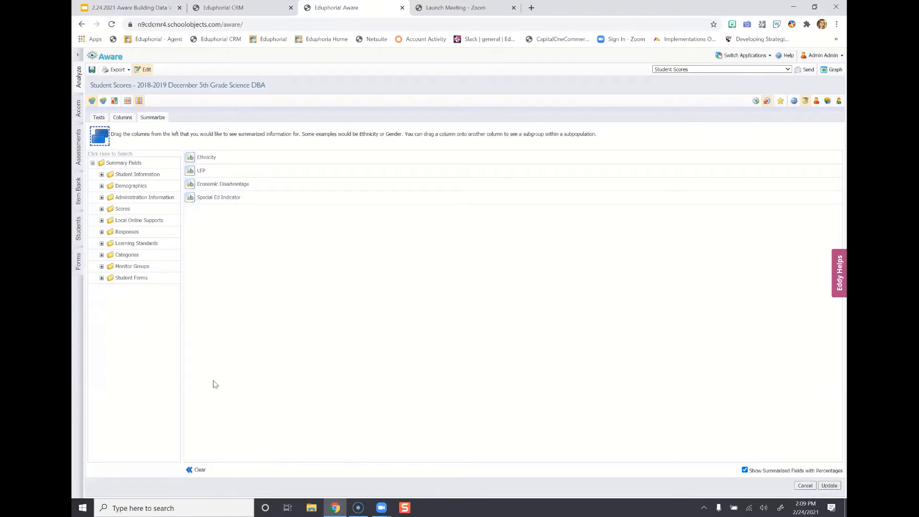
{"action": "left_click", "coordinate": [196, 472]}
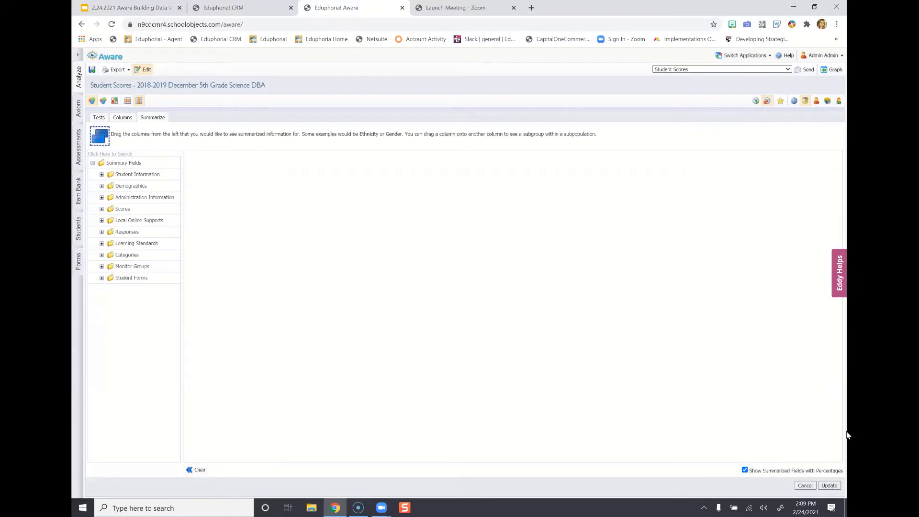
{"action": "left_click", "coordinate": [830, 486]}
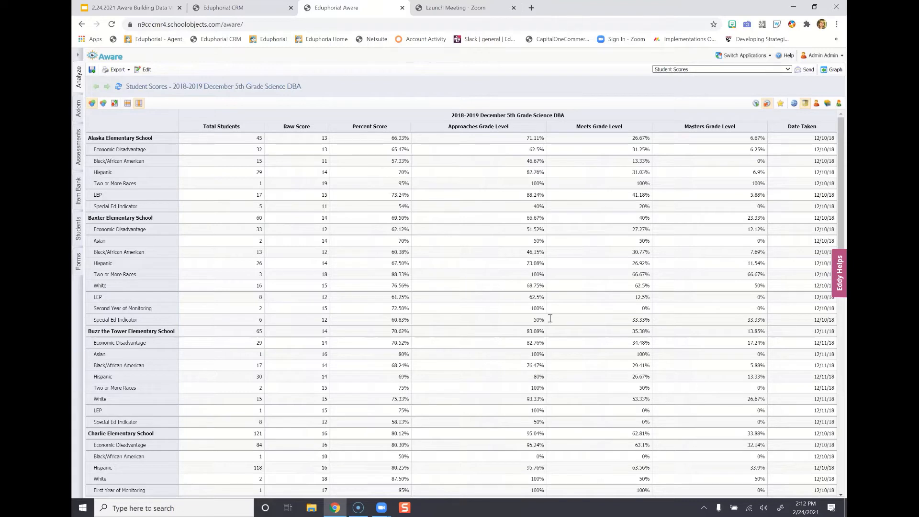
Step: Reopen the view for editing and remove the Meets Grade Level, Masters Grade Level and Date Taken columns
{"action": "left_click", "coordinate": [148, 77]}
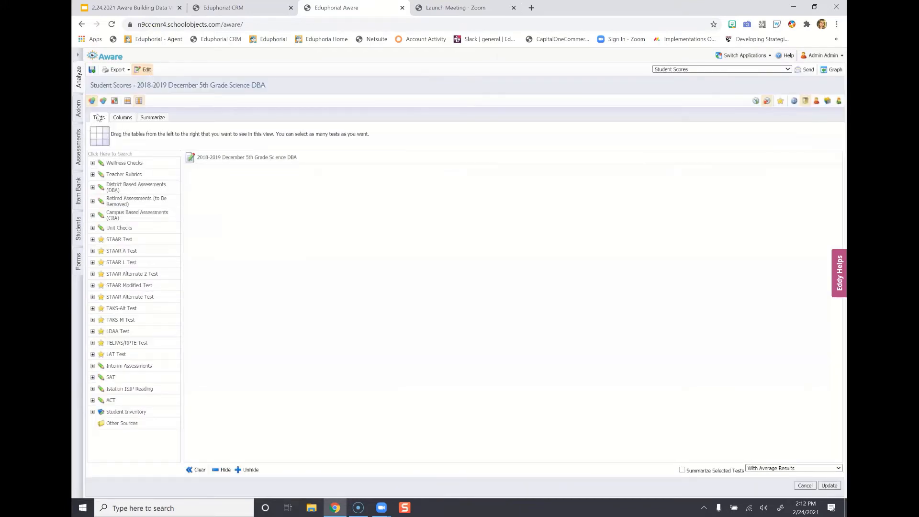
{"action": "left_click", "coordinate": [121, 117]}
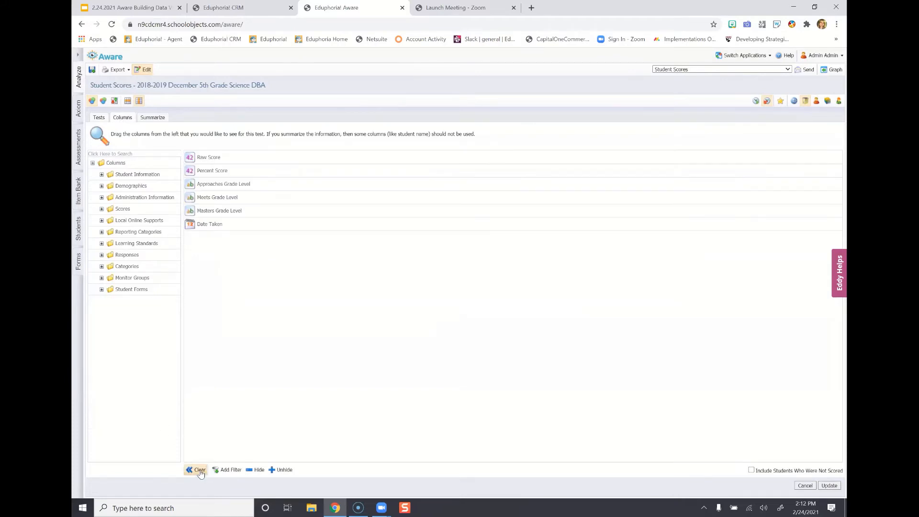
{"action": "left_click_drag", "start_coordinate": [164, 238], "coordinate": [244, 262]}
{"action": "left_click_drag", "start_coordinate": [222, 228], "coordinate": [127, 210]}
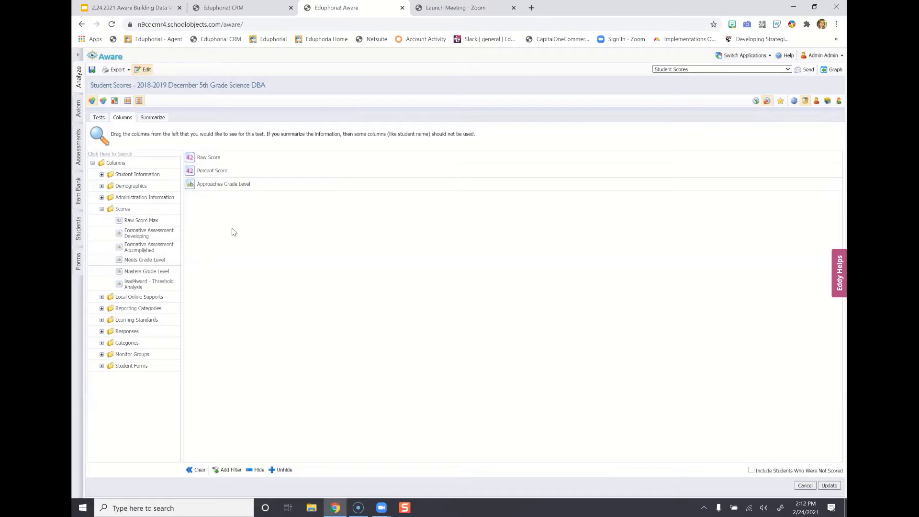
Step: Add a Less Than filter to the Percent Score column and update the view
{"action": "left_click", "coordinate": [214, 174]}
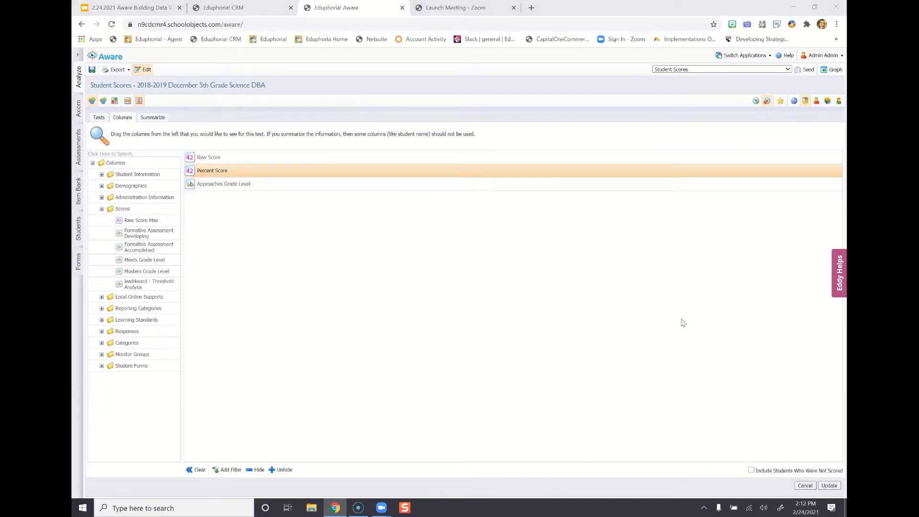
{"action": "left_click", "coordinate": [231, 470]}
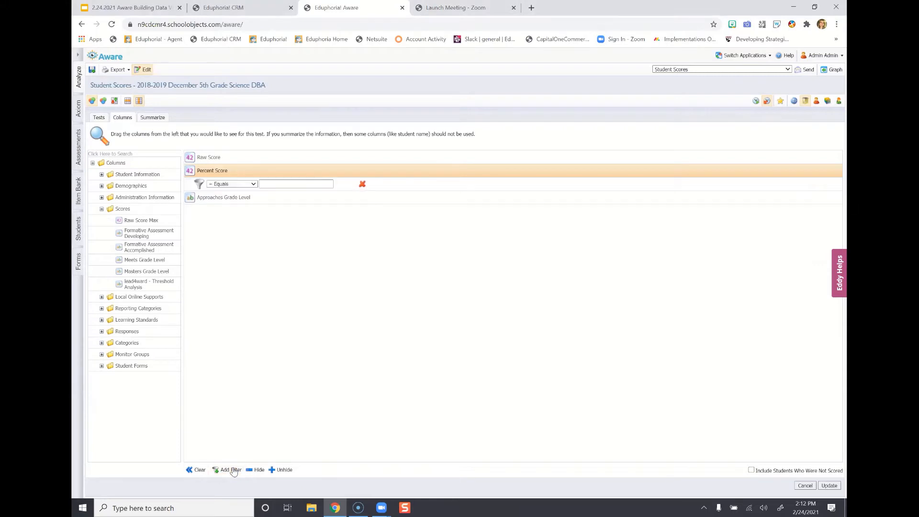
{"action": "left_click", "coordinate": [250, 184]}
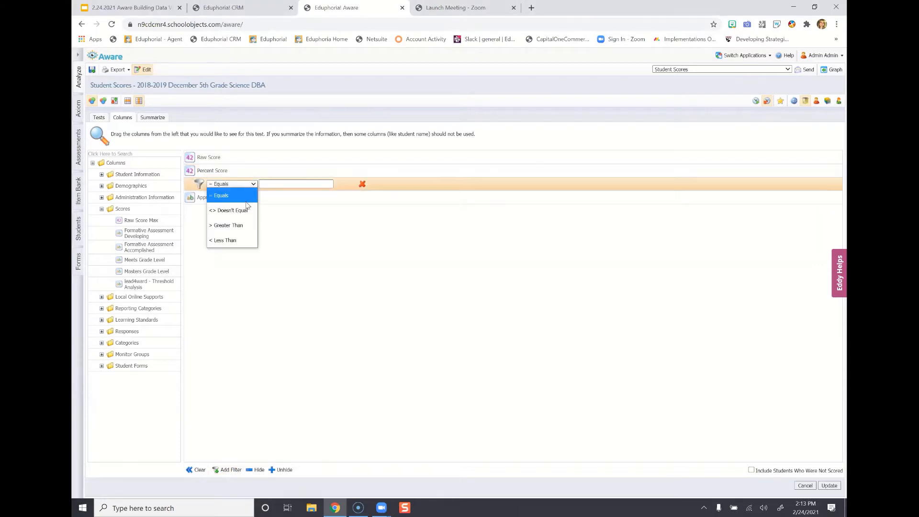
{"action": "left_click", "coordinate": [233, 241]}
{"action": "left_click", "coordinate": [277, 180]}
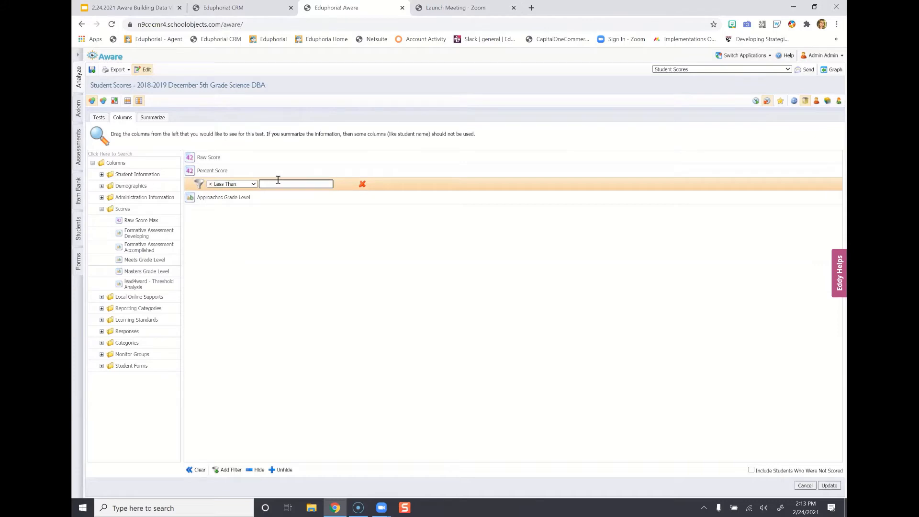
{"action": "left_click", "coordinate": [282, 303]}
{"action": "left_click", "coordinate": [829, 485]}
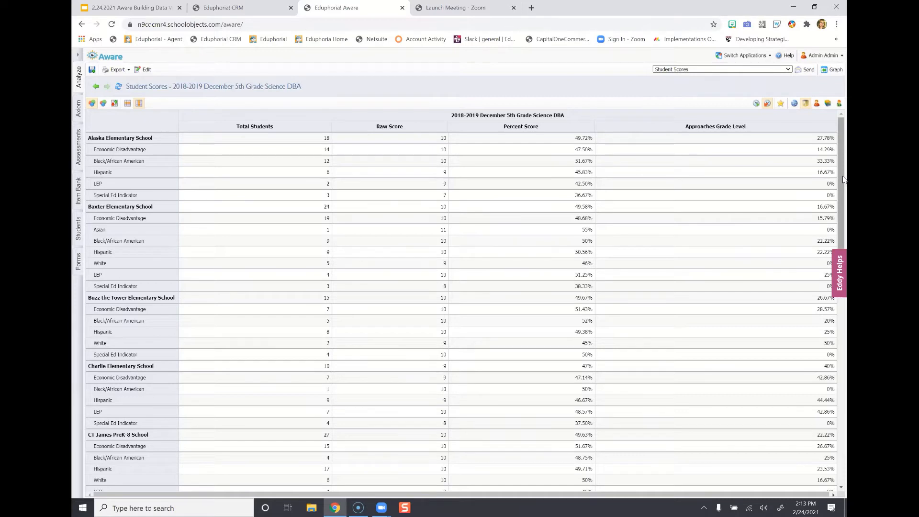
Step: Reload the original Student Scores view of the 2018-2019 December 5th Grade Science DBA and collapse the navigation pane
{"action": "left_click", "coordinate": [76, 57]}
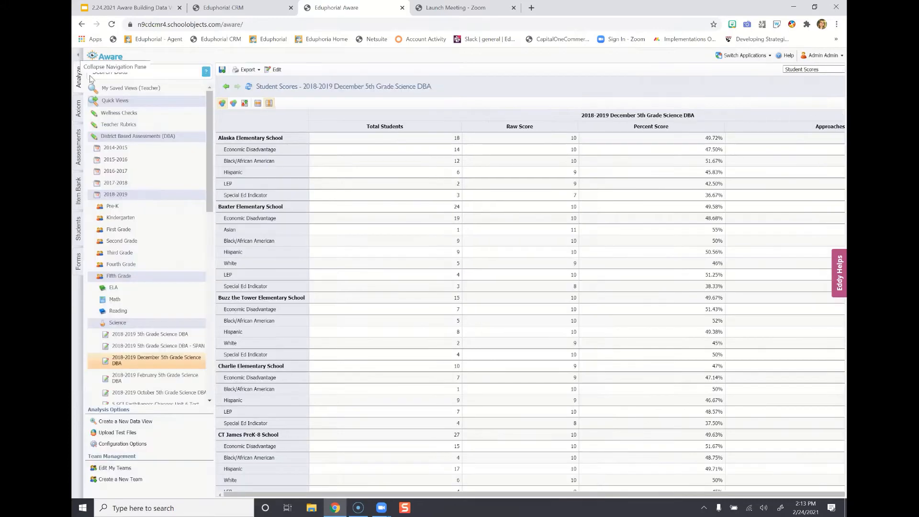
{"action": "left_click", "coordinate": [127, 362]}
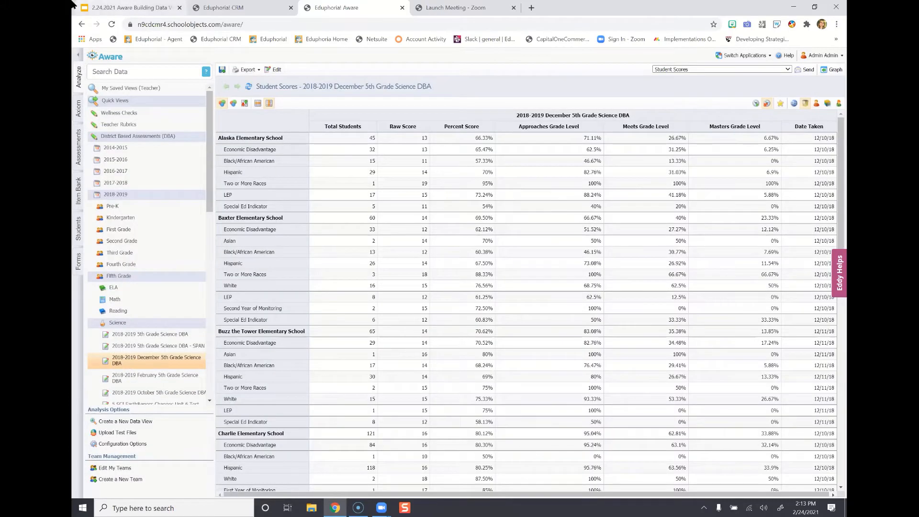
{"action": "left_click", "coordinate": [78, 58]}
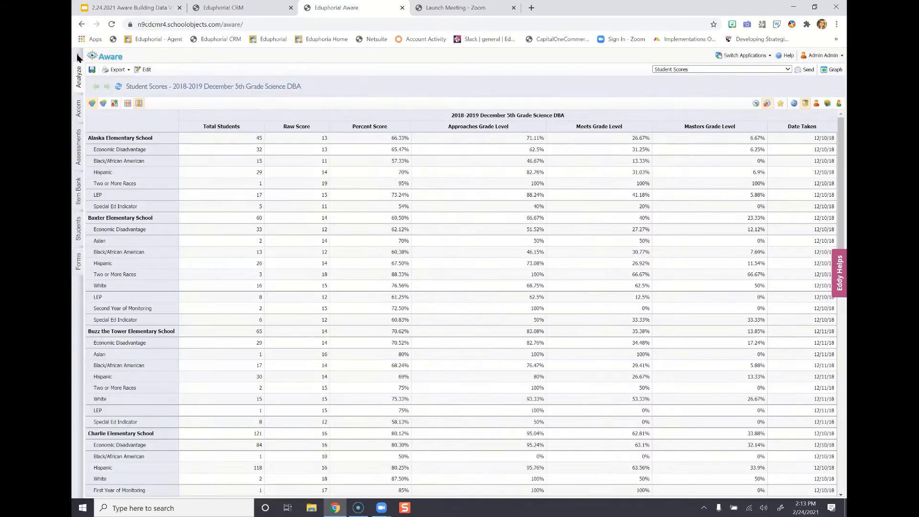
Step: Replace all summary fields with Ethnicity and a nested Gender subgroup, and update the view
{"action": "left_click", "coordinate": [147, 70]}
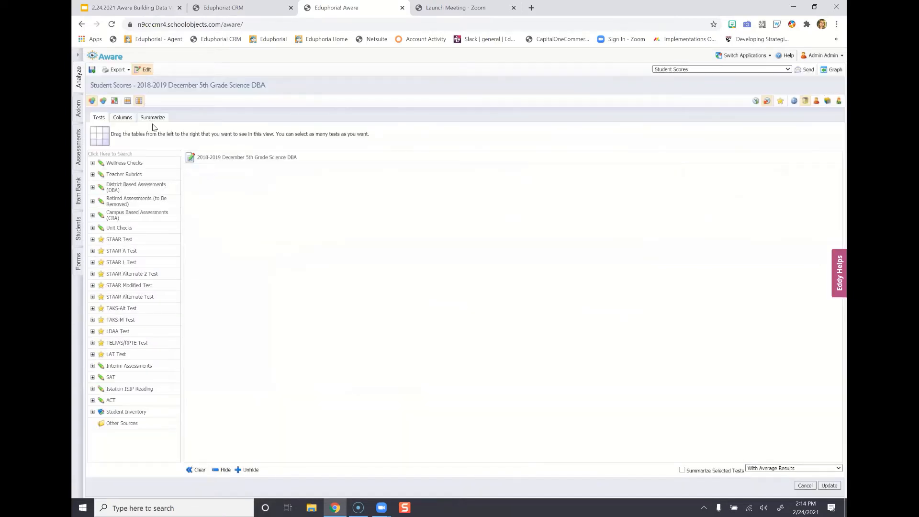
{"action": "left_click", "coordinate": [158, 117]}
{"action": "left_click", "coordinate": [194, 470]}
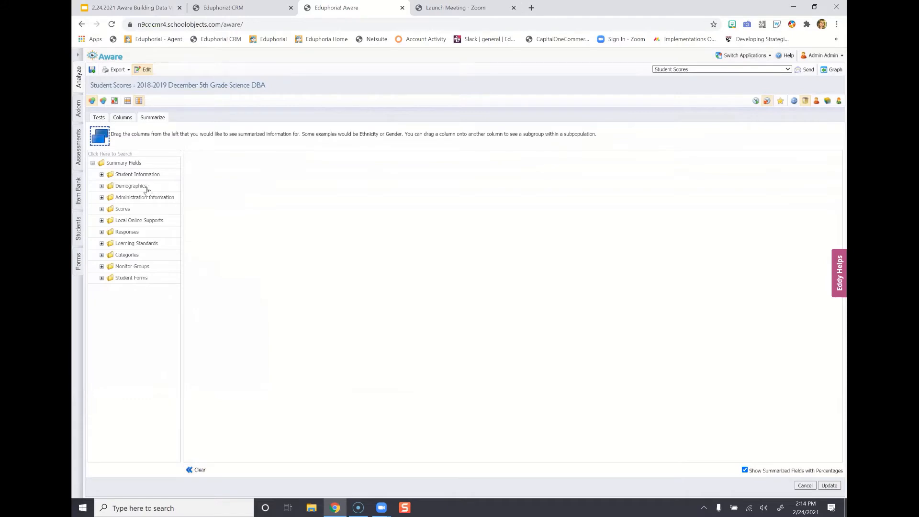
{"action": "left_click", "coordinate": [130, 186]}
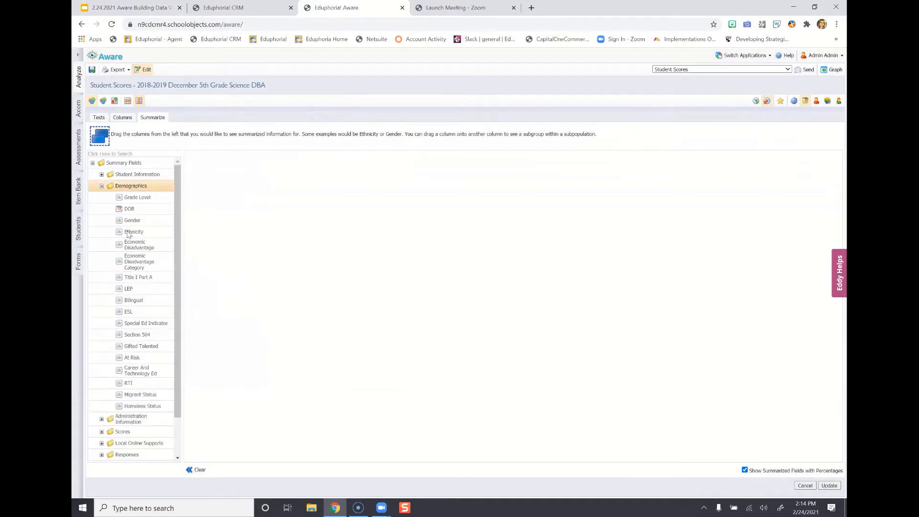
{"action": "left_click_drag", "start_coordinate": [127, 234], "coordinate": [302, 210]}
{"action": "left_click_drag", "start_coordinate": [132, 222], "coordinate": [759, 161]}
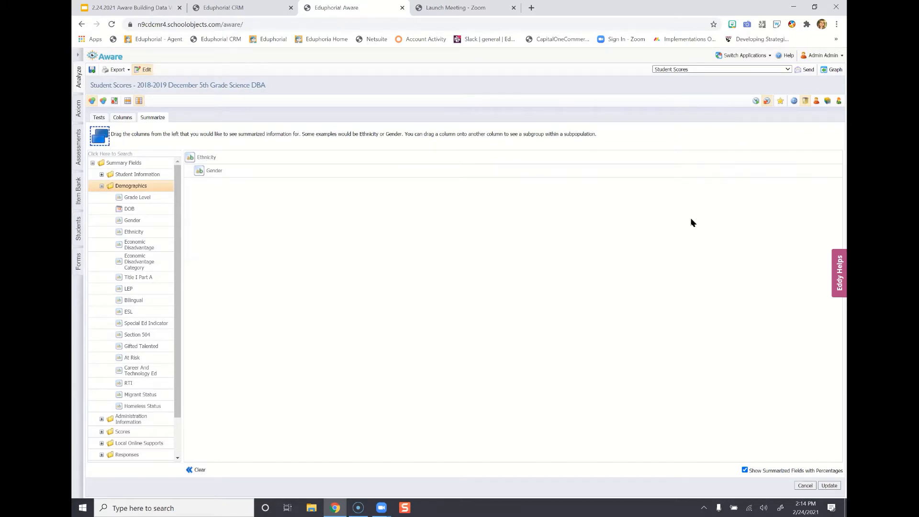
{"action": "left_click", "coordinate": [832, 486]}
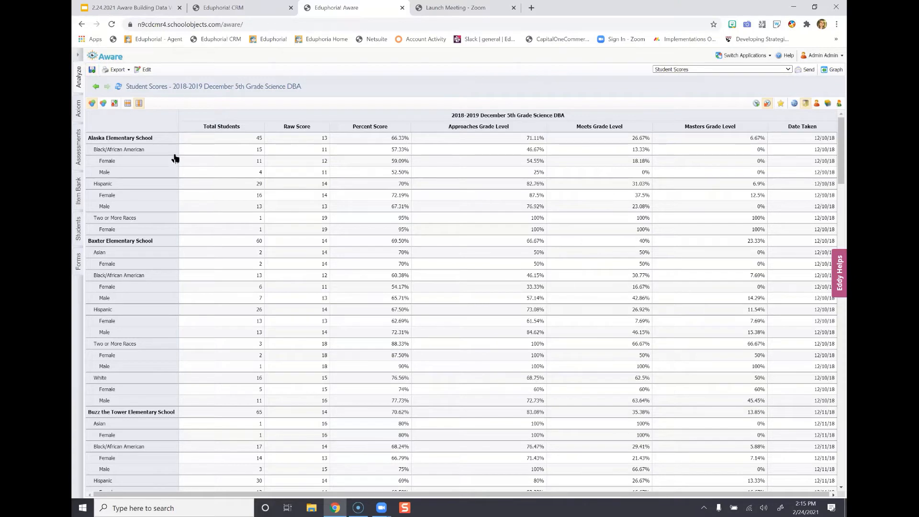
Step: Save the data view and reopen it for editing to rename it "Assessment Data by Gender and Ethnicity"
{"action": "left_click", "coordinate": [92, 70]}
{"action": "left_click", "coordinate": [548, 77]}
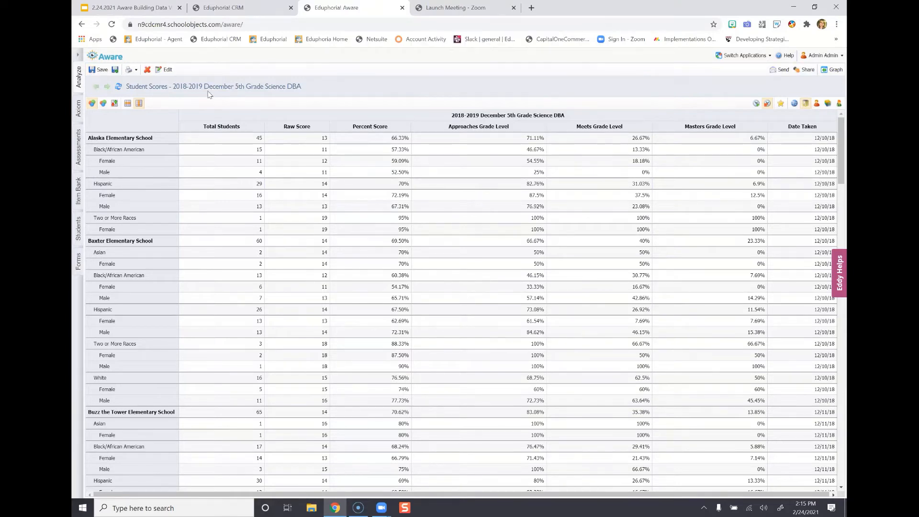
{"action": "left_click", "coordinate": [168, 71]}
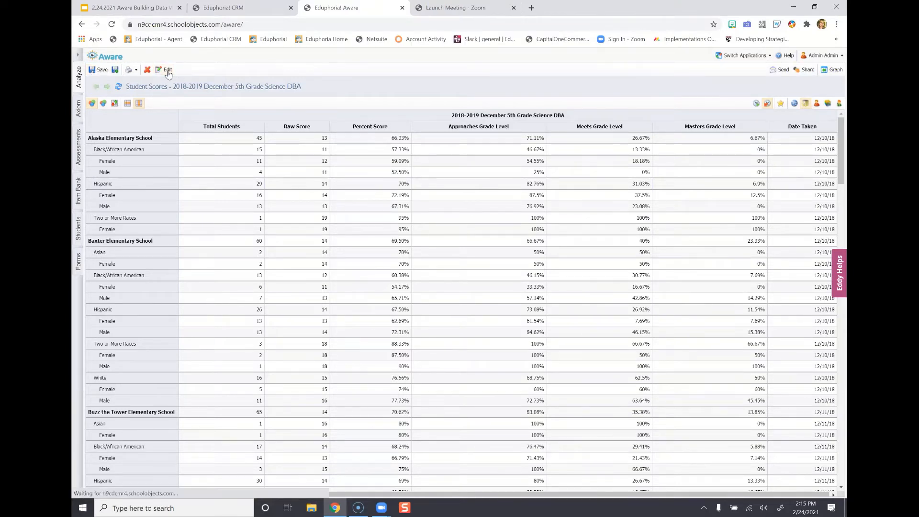
{"action": "left_click_drag", "start_coordinate": [290, 86], "coordinate": [94, 81]}
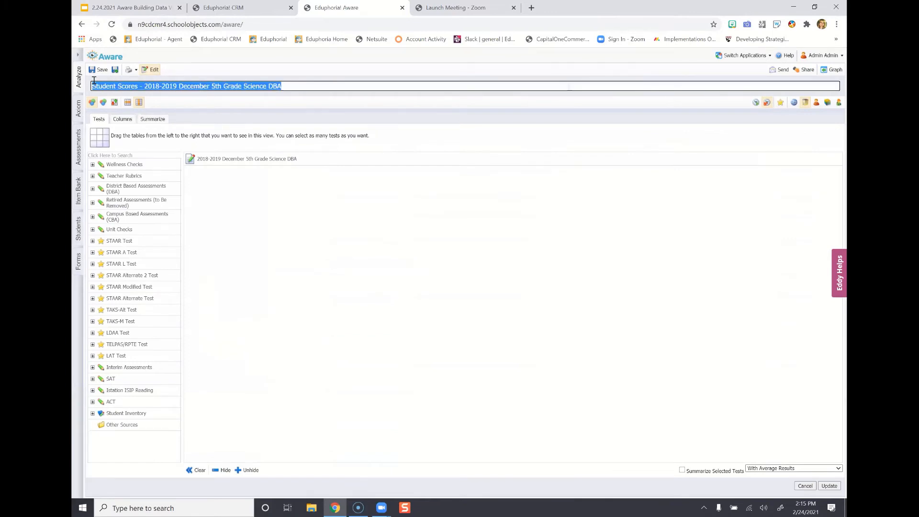
{"action": "key", "text": "BackSpace"}
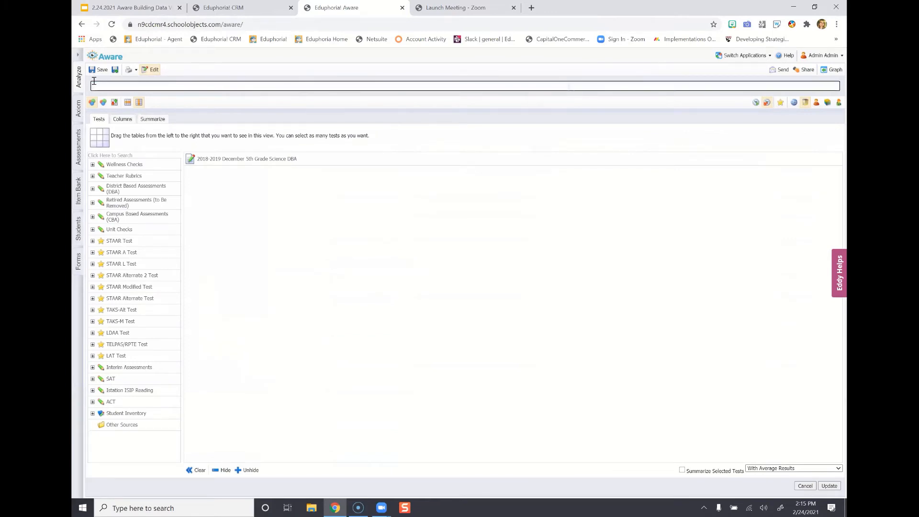
{"action": "type", "text": "Assessment Data"}
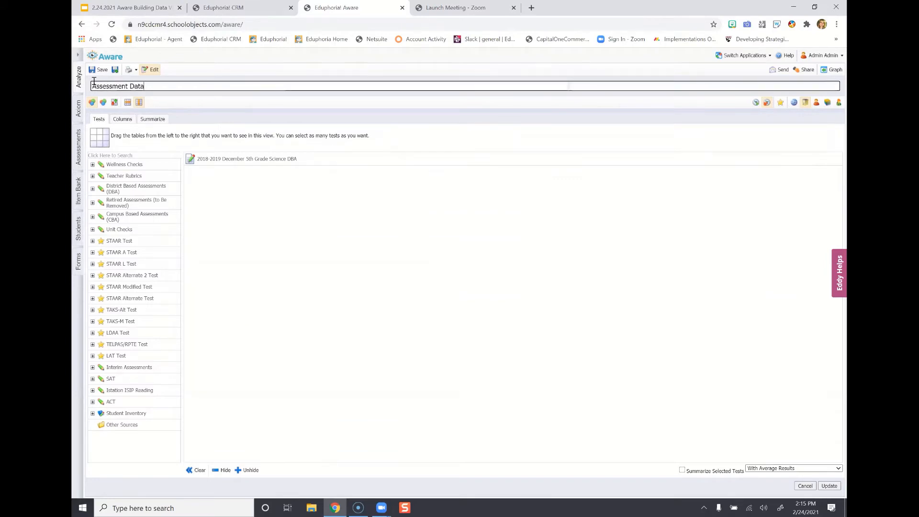
{"action": "type", "text": " by Gender and Ethnicity"}
{"action": "left_click", "coordinate": [278, 214]}
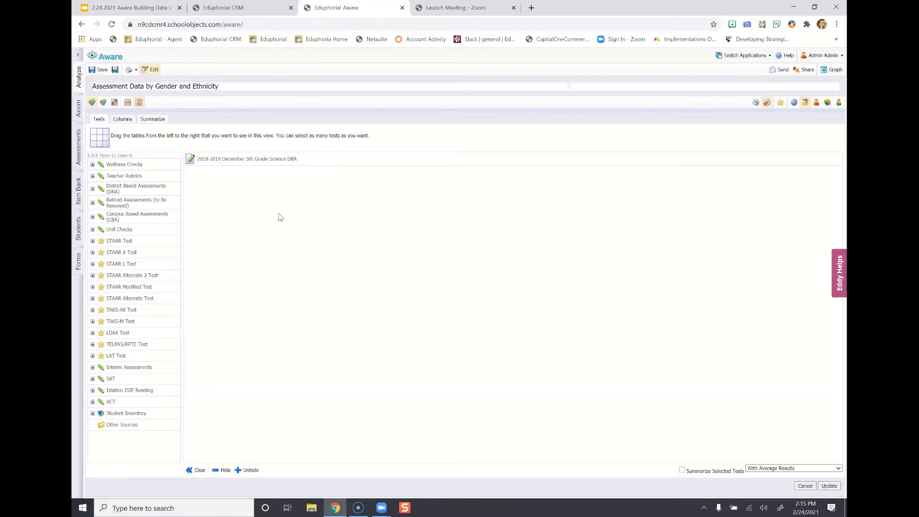
Step: Save the renamed view and share it with all teachers and as a District Quick View, but not with data viewers
{"action": "left_click", "coordinate": [102, 70]}
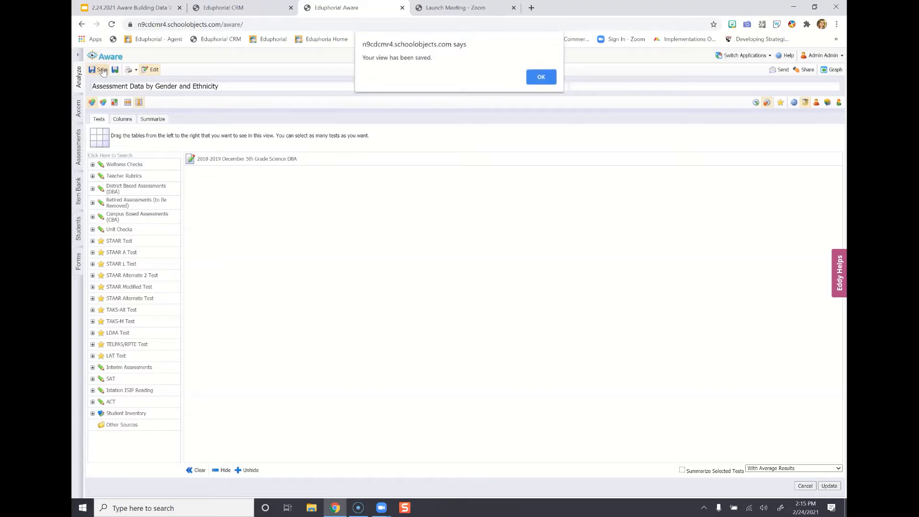
{"action": "left_click", "coordinate": [544, 79]}
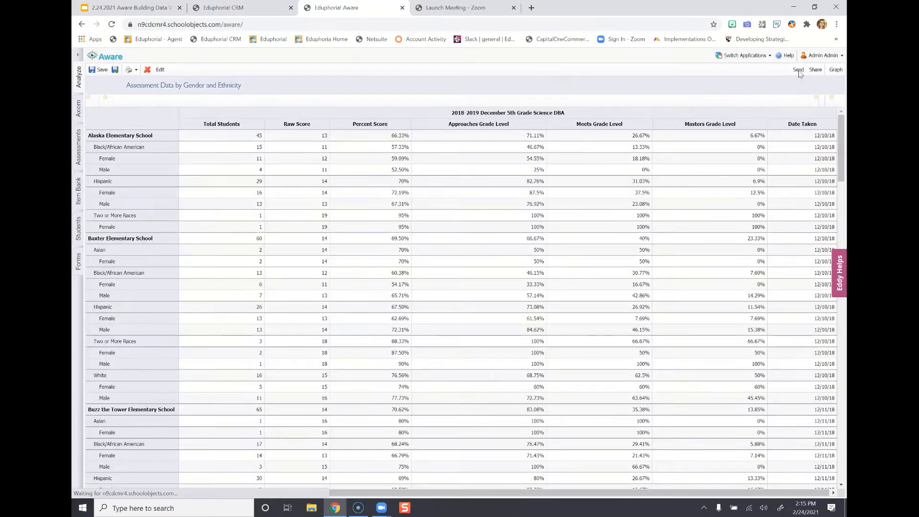
{"action": "left_click", "coordinate": [801, 71]}
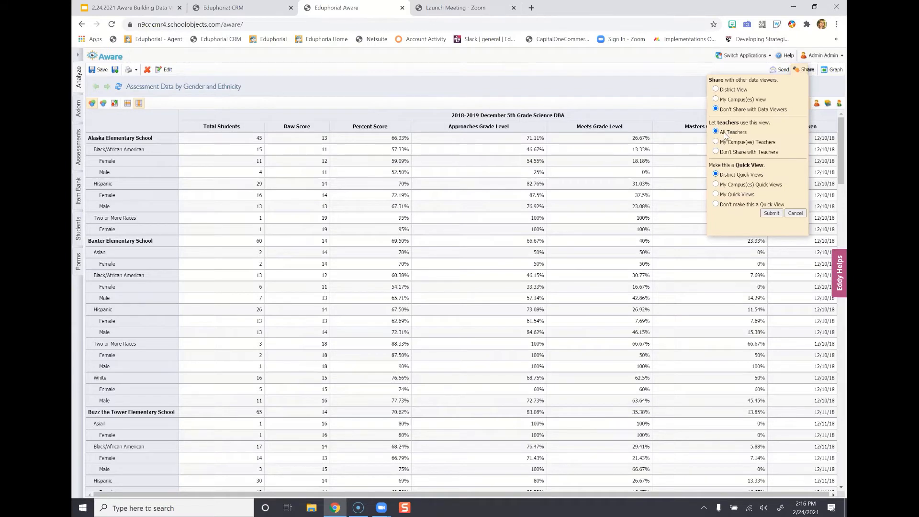
{"action": "left_click", "coordinate": [771, 215]}
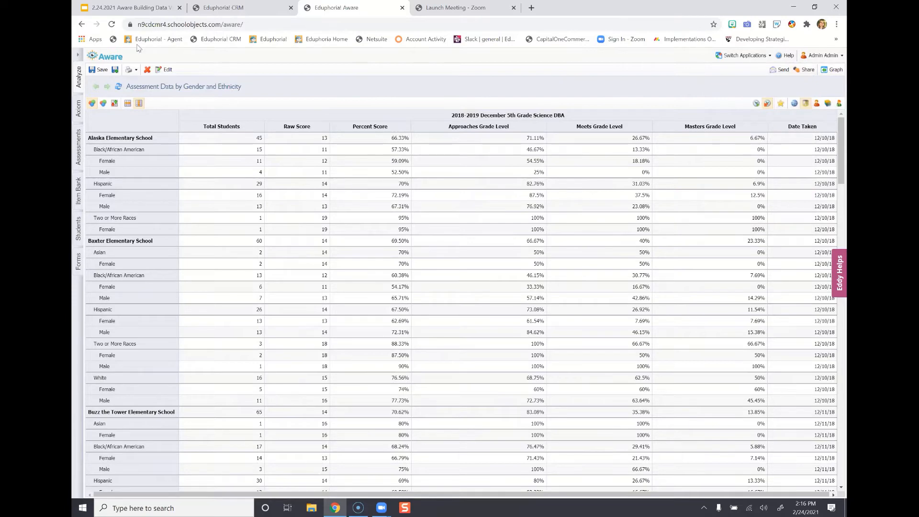
Step: Open the 2018-2019 Third Grade December Math Test from the district based assessments in Quick Views
{"action": "left_click", "coordinate": [80, 55]}
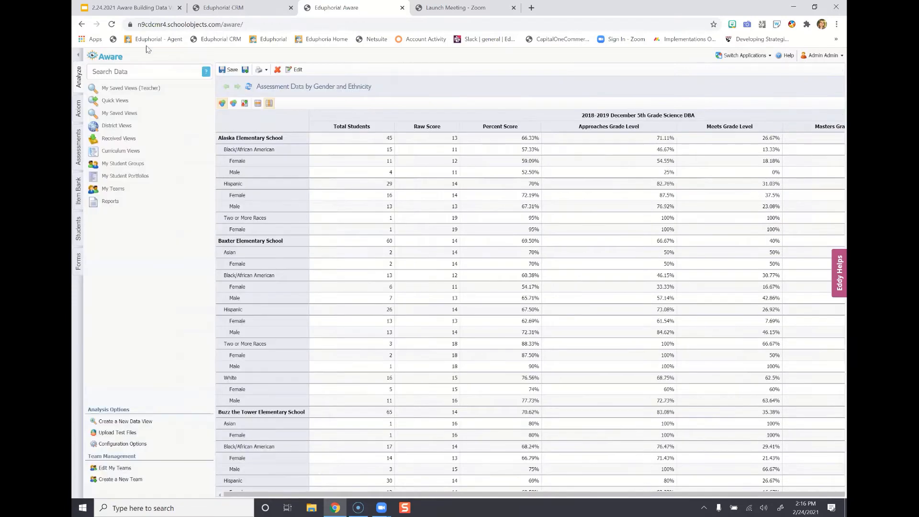
{"action": "left_click", "coordinate": [117, 101]}
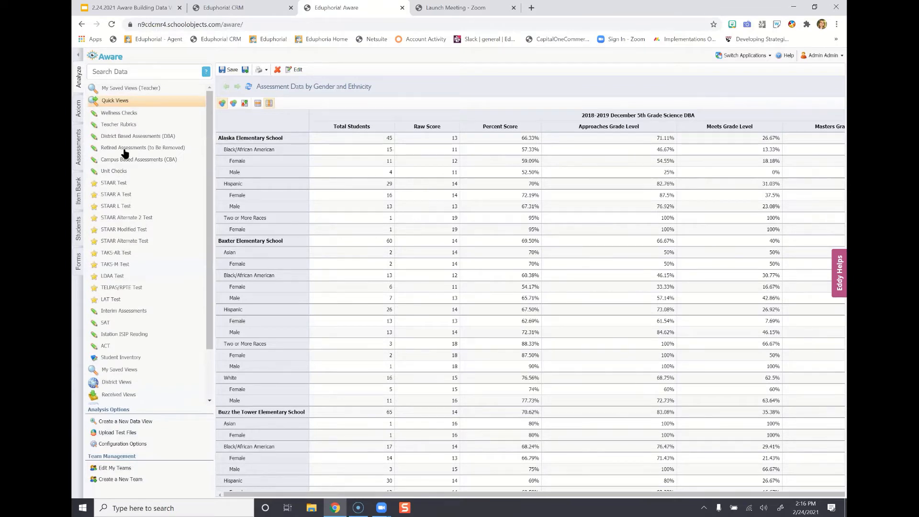
{"action": "left_click", "coordinate": [149, 137]}
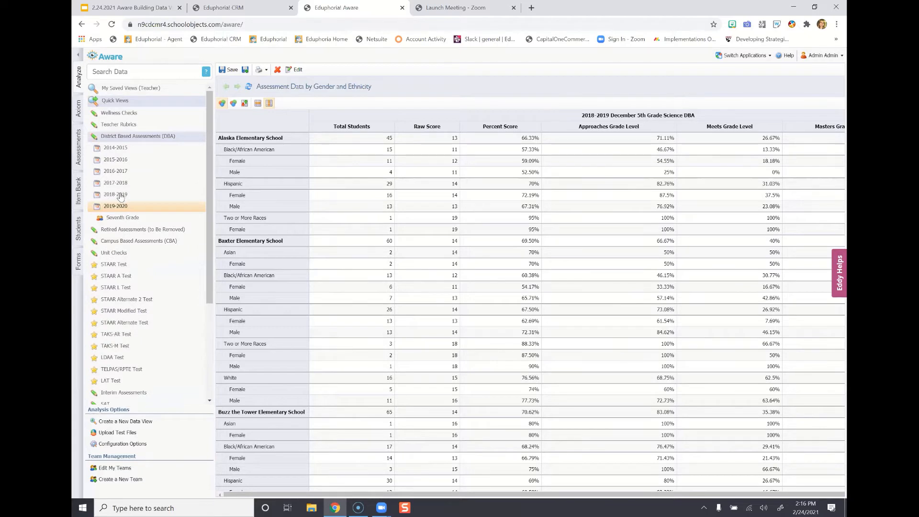
{"action": "left_click", "coordinate": [121, 195]}
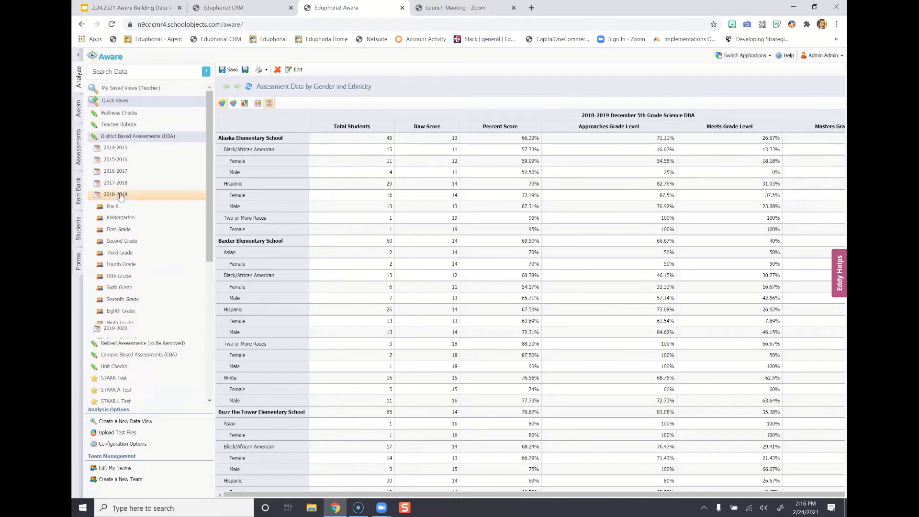
{"action": "left_click", "coordinate": [124, 253]}
{"action": "left_click", "coordinate": [114, 276]}
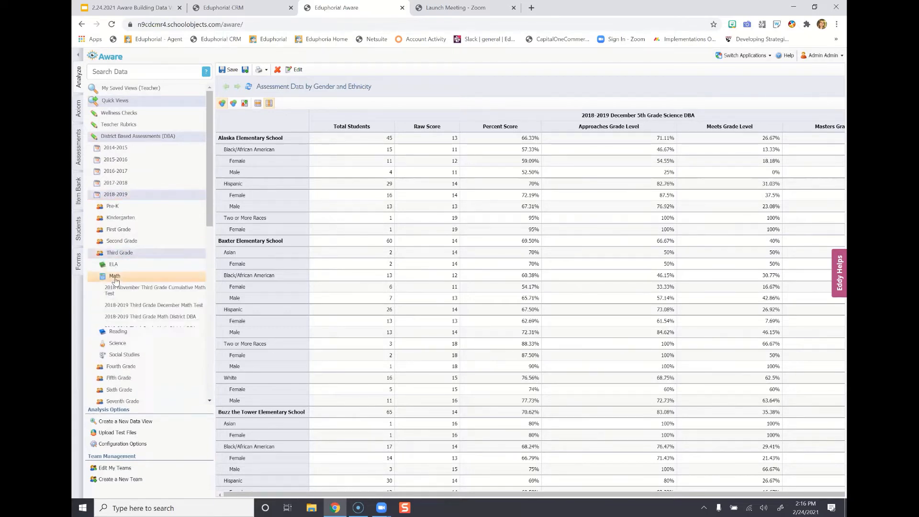
{"action": "left_click", "coordinate": [143, 306]}
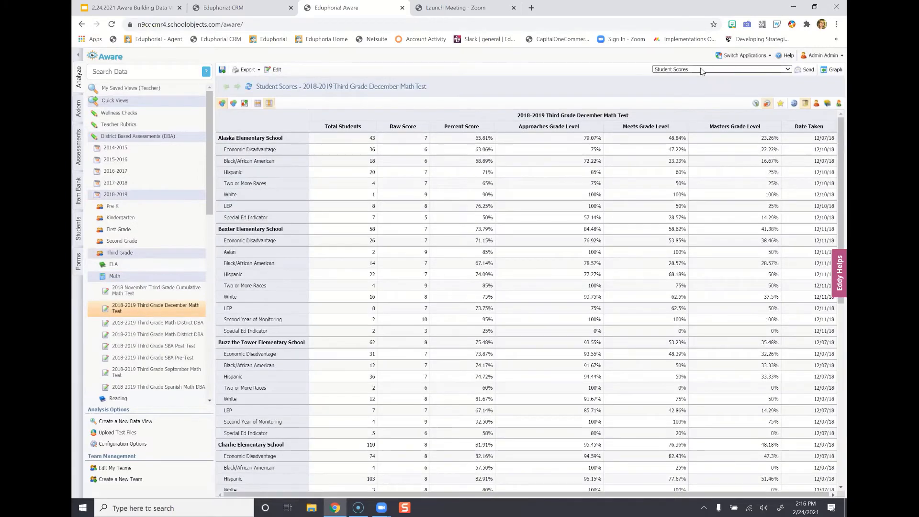
Step: Apply the Assessment Data by Gender and Ethnicity view to the third grade math test
{"action": "left_click", "coordinate": [701, 70]}
{"action": "scroll", "coordinate": [386, 252], "scroll_direction": "down", "scroll_amount": 5}
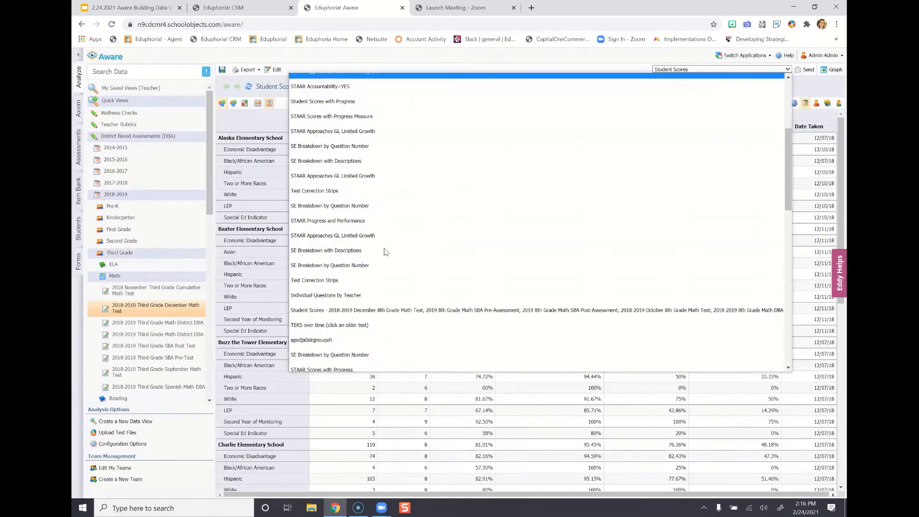
{"action": "scroll", "coordinate": [386, 251], "scroll_direction": "down", "scroll_amount": 10}
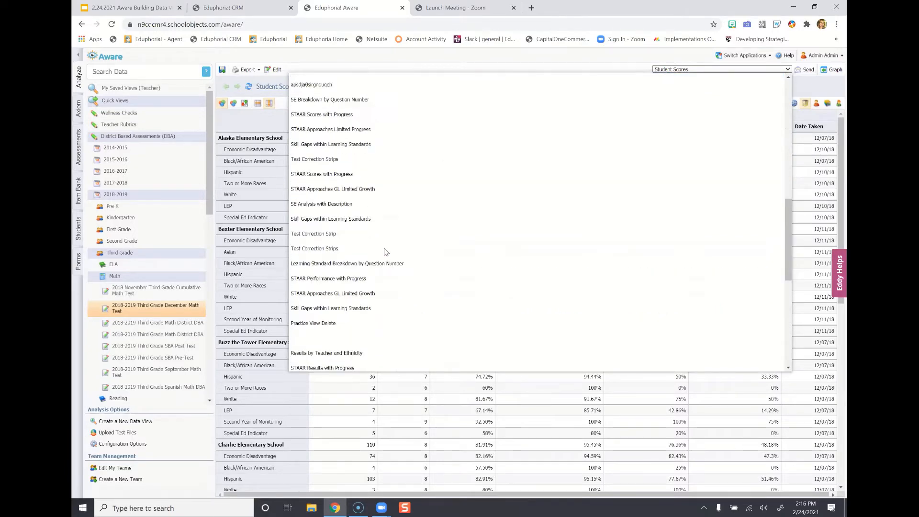
{"action": "scroll", "coordinate": [386, 251], "scroll_direction": "down", "scroll_amount": 3}
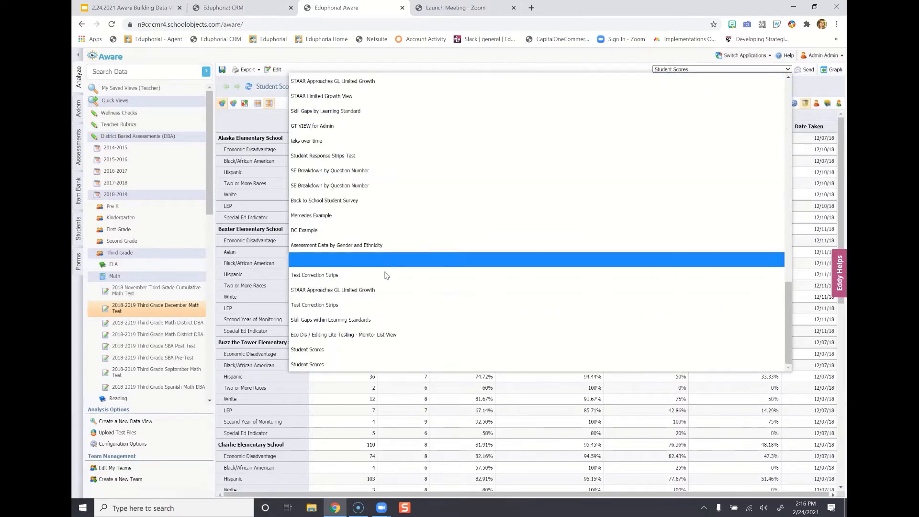
{"action": "left_click", "coordinate": [371, 249]}
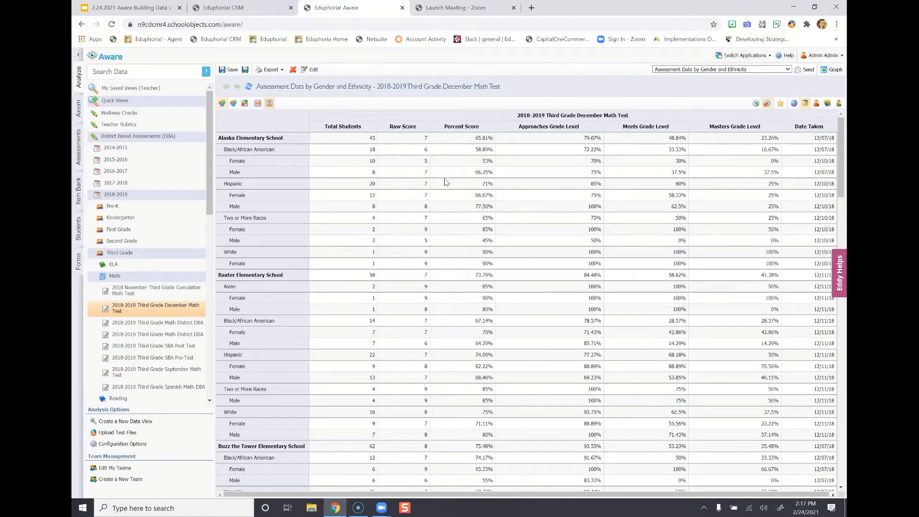
Step: Search the assessment data for tests matching "cc"
{"action": "left_click", "coordinate": [144, 72]}
{"action": "type", "text": "cd"}
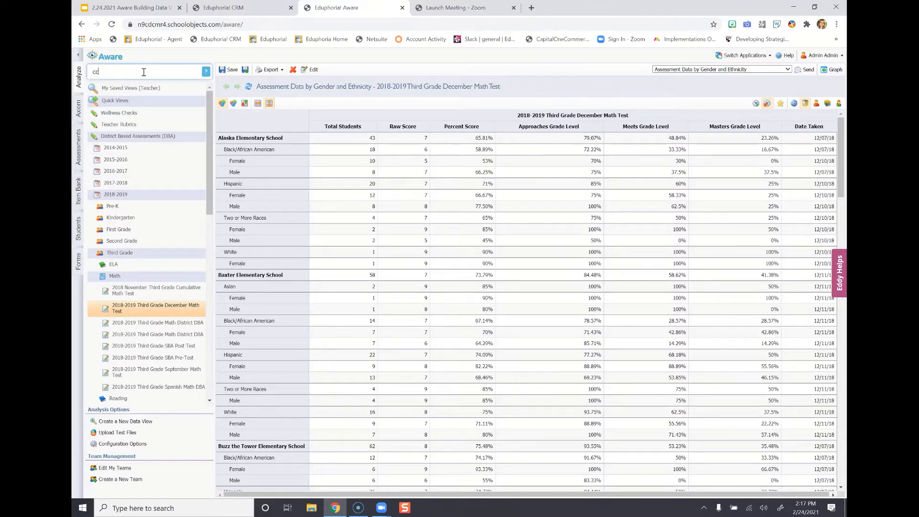
{"action": "key", "text": "Return"}
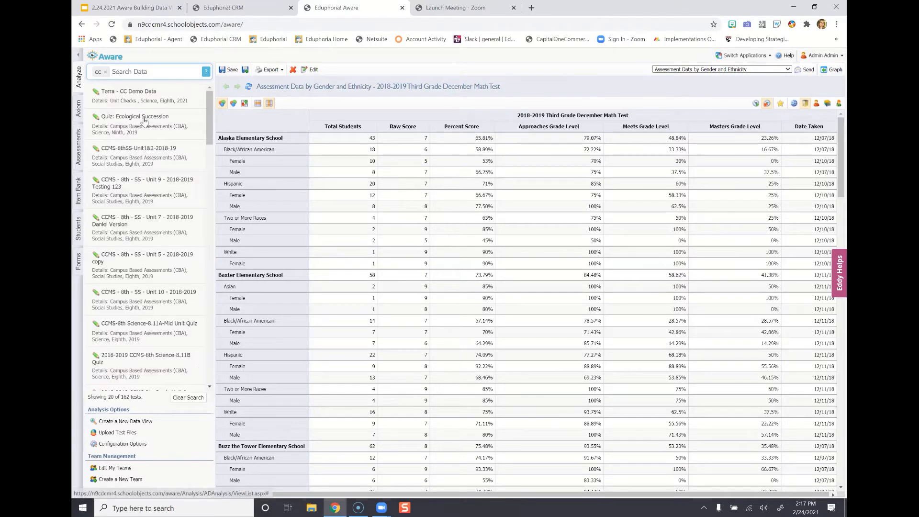
Step: Open the CC Demo Data test and add Elapsed Time, Active Time and Content Clarifier Usage to its Student Scores view's columns
{"action": "left_click", "coordinate": [146, 103]}
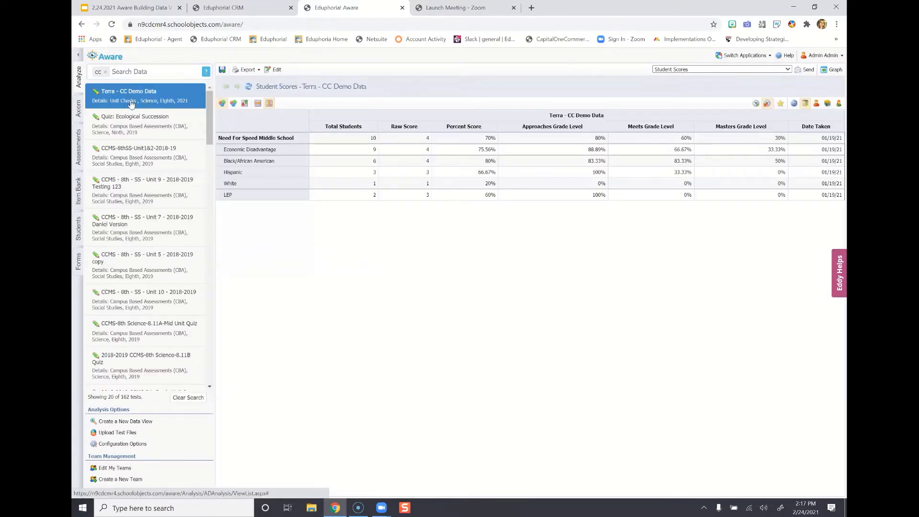
{"action": "left_click", "coordinate": [77, 54]}
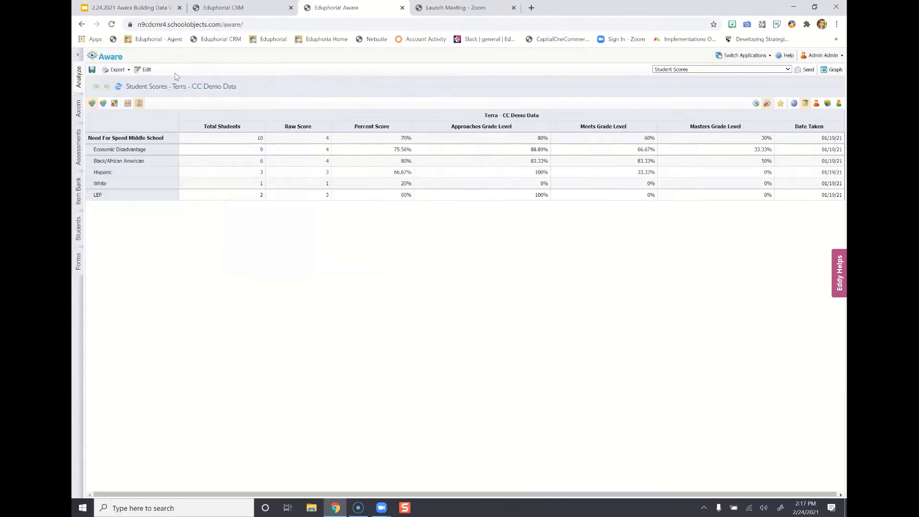
{"action": "left_click", "coordinate": [146, 70]}
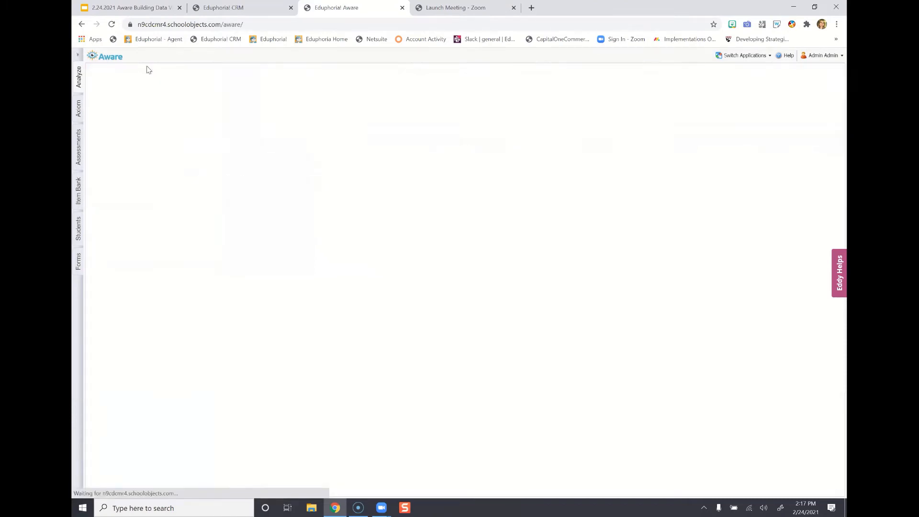
{"action": "left_click", "coordinate": [122, 117]}
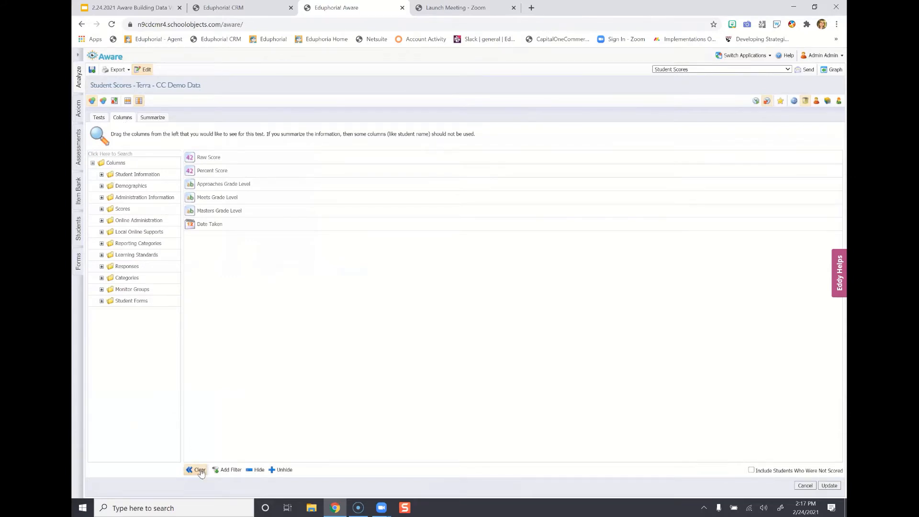
{"action": "left_click", "coordinate": [146, 222]}
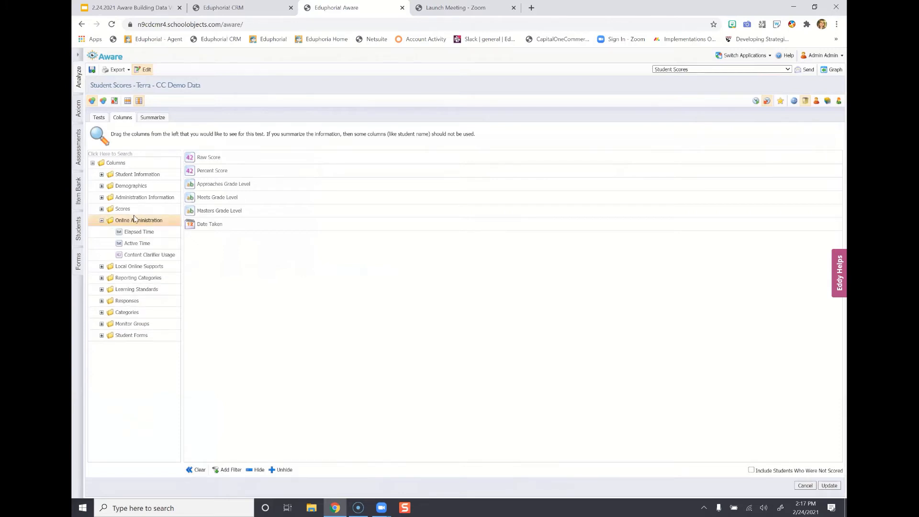
{"action": "left_click_drag", "start_coordinate": [135, 234], "coordinate": [249, 248]}
{"action": "left_click_drag", "start_coordinate": [141, 234], "coordinate": [268, 271]}
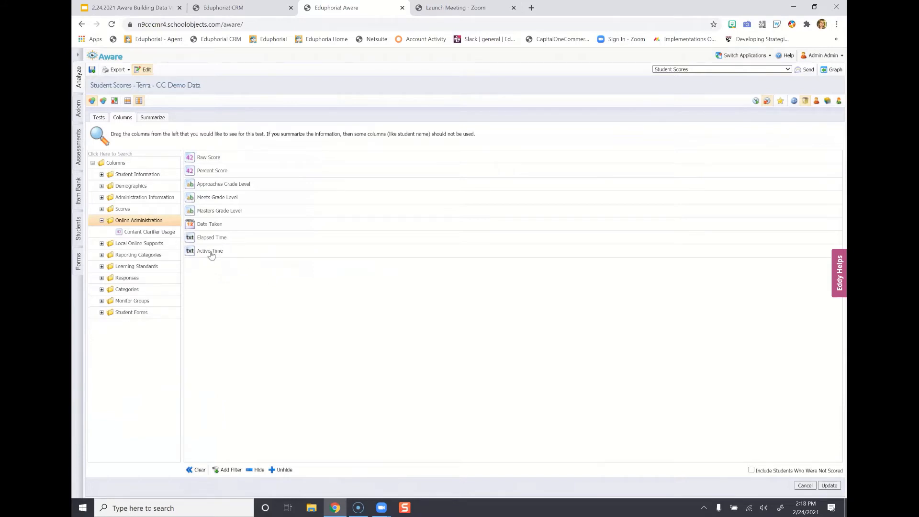
{"action": "left_click_drag", "start_coordinate": [148, 232], "coordinate": [228, 271]}
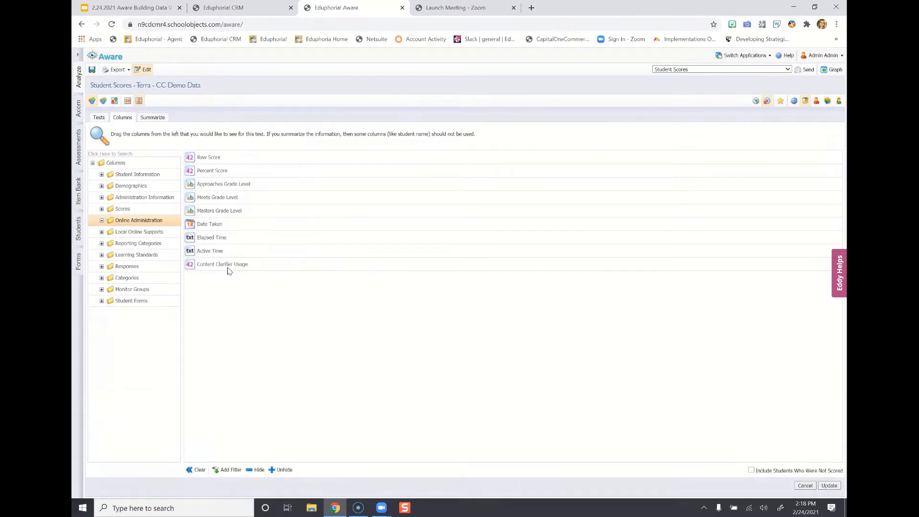
Step: Add the local online support columns Spelling Assistance, Text-to-Speech, Content Clarifiers, Spanish and Calculator to the view
{"action": "left_click", "coordinate": [141, 234]}
{"action": "left_click_drag", "start_coordinate": [138, 246], "coordinate": [270, 335]}
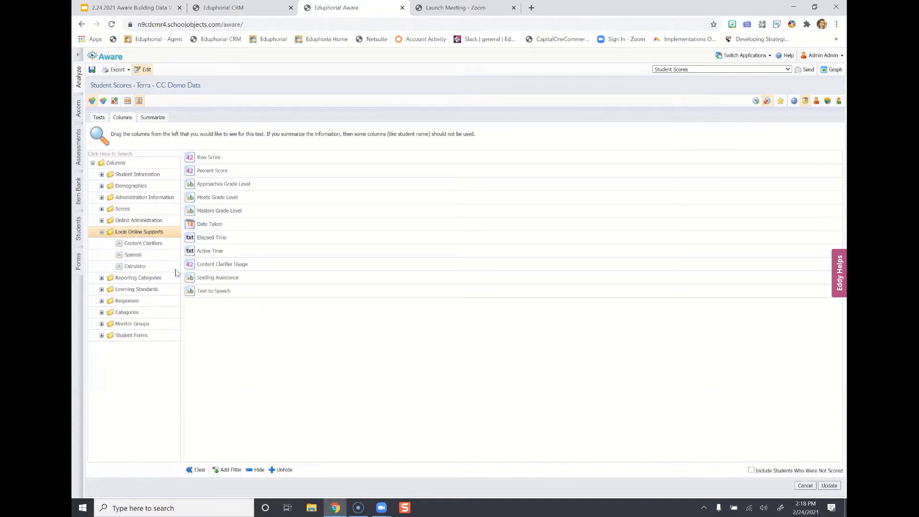
{"action": "left_click_drag", "start_coordinate": [158, 247], "coordinate": [222, 318]}
{"action": "left_click_drag", "start_coordinate": [149, 248], "coordinate": [226, 322]}
{"action": "left_click_drag", "start_coordinate": [153, 243], "coordinate": [234, 344]}
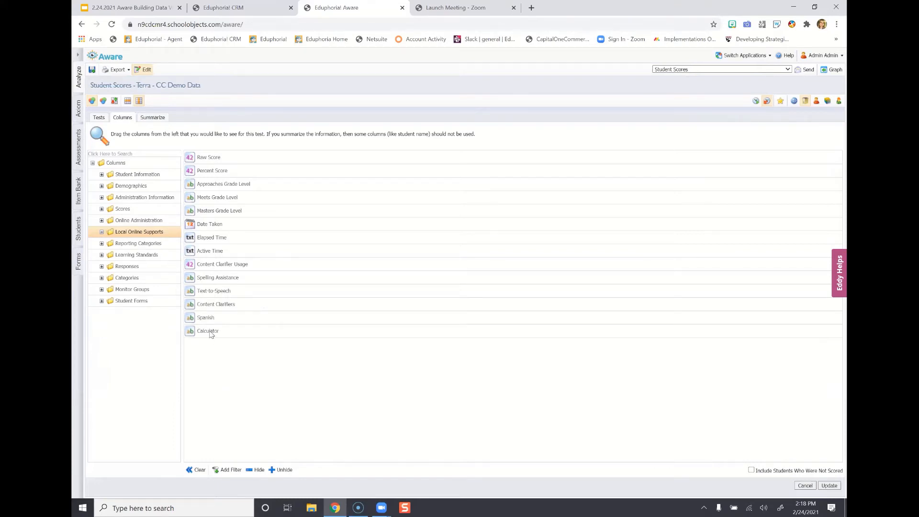
Step: Add Test Medium from the administration information to the columns, and show the updated results at the student level
{"action": "left_click", "coordinate": [154, 198]}
{"action": "left_click_drag", "start_coordinate": [147, 321], "coordinate": [222, 346]}
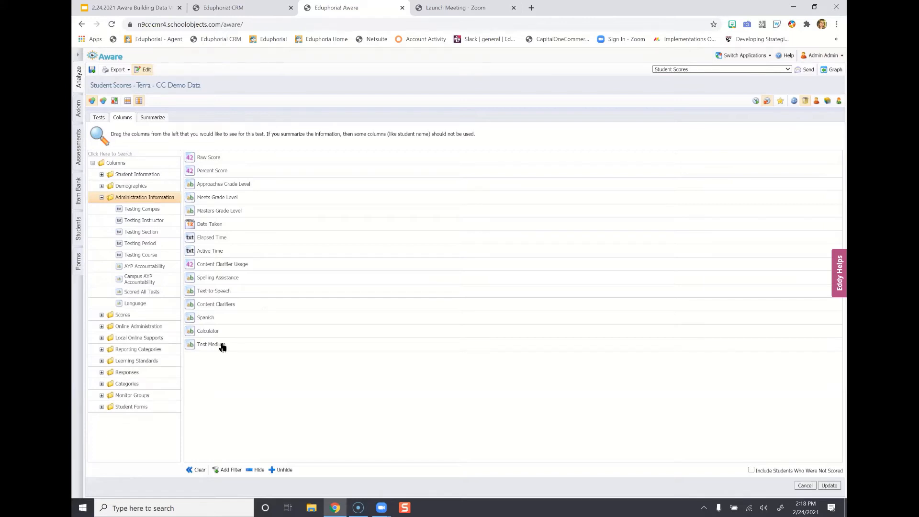
{"action": "left_click", "coordinate": [829, 485]}
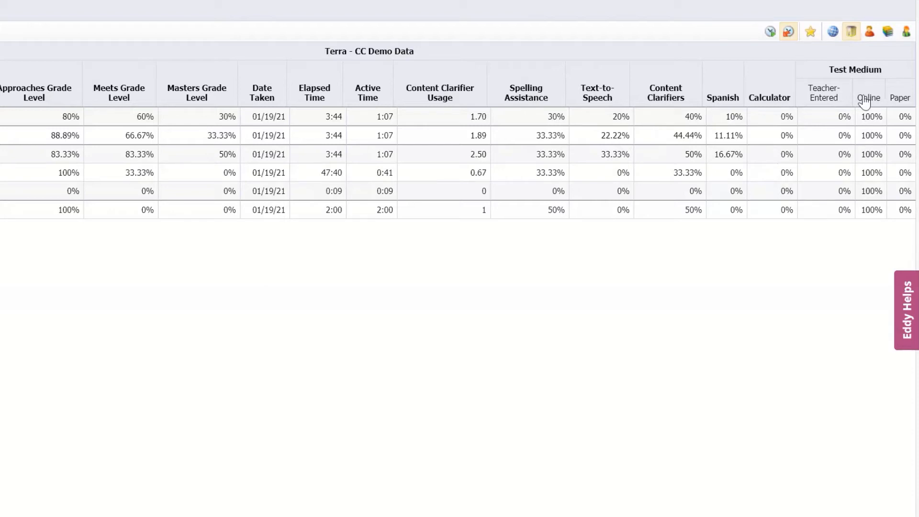
{"action": "left_click", "coordinate": [906, 35]}
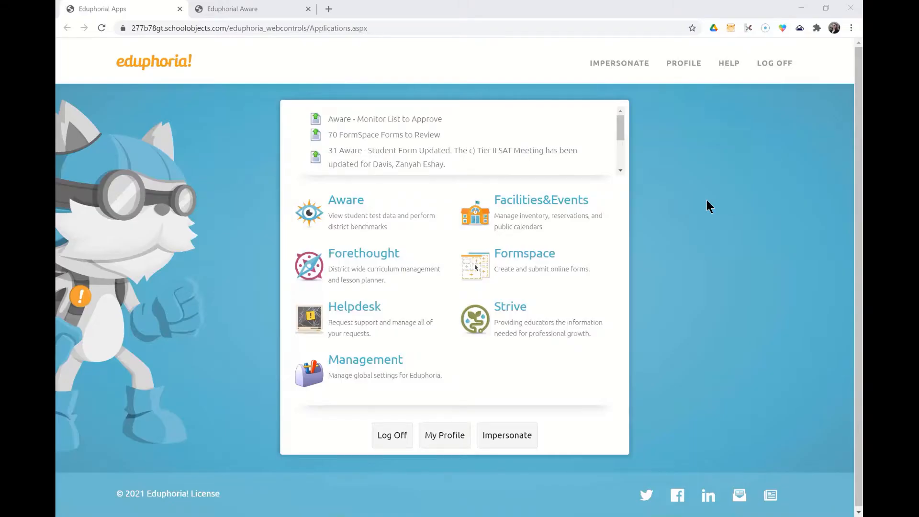
Step: Open Aware's configuration options and review the Views settings for data visibility, teacher editing rights and Economically Disadvantaged access
{"action": "left_click", "coordinate": [354, 207]}
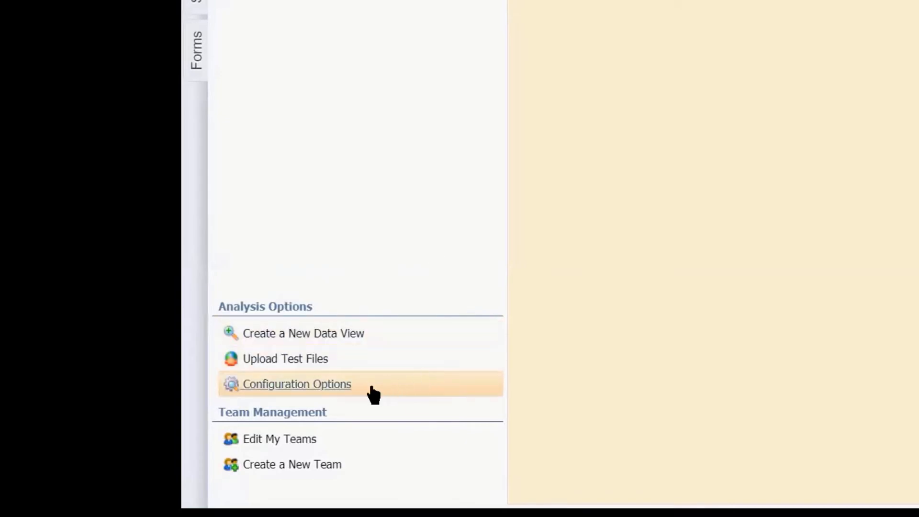
{"action": "left_click", "coordinate": [350, 390]}
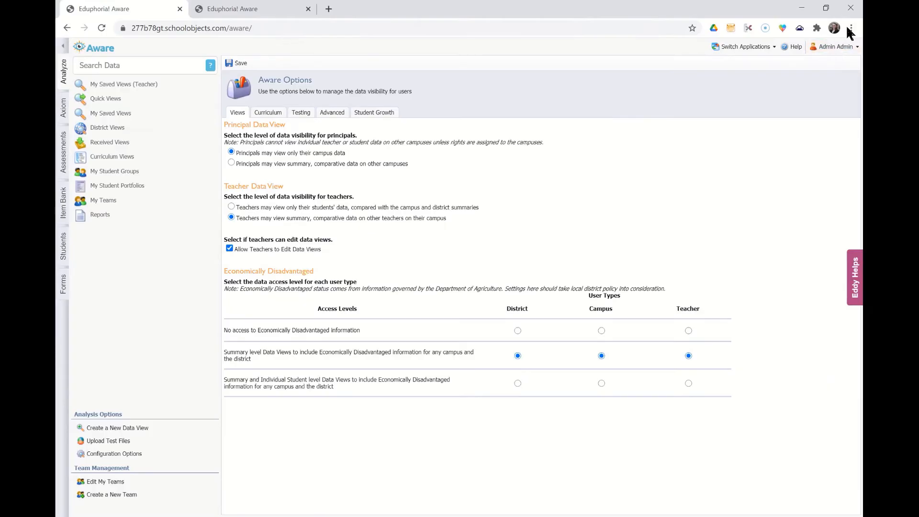
{"action": "left_click", "coordinate": [850, 28]}
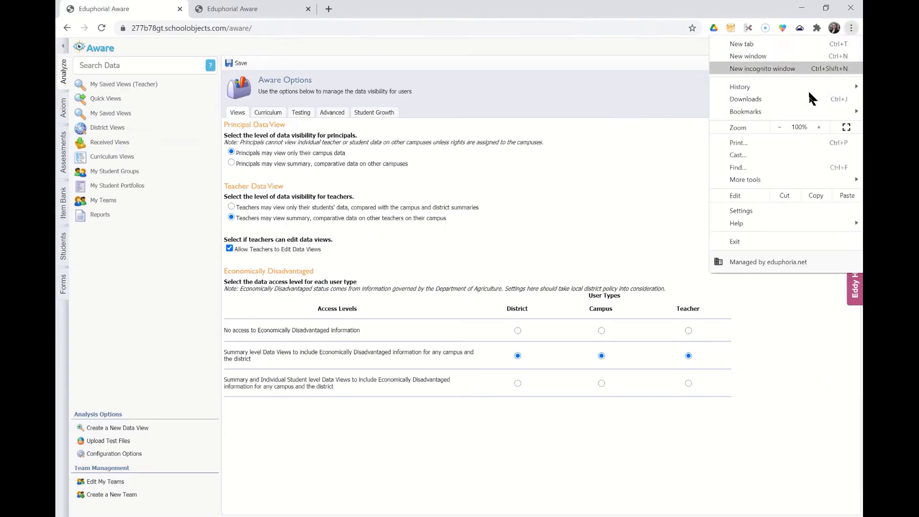
{"action": "left_click", "coordinate": [817, 127]}
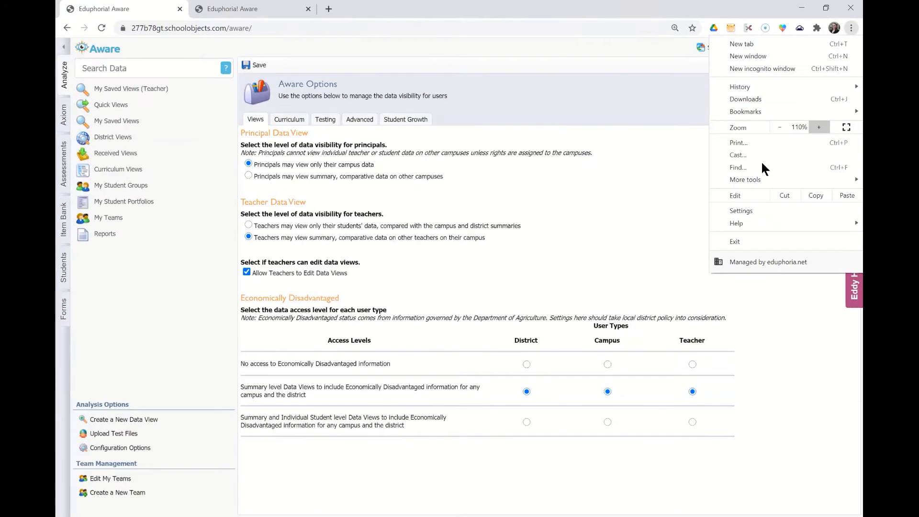
{"action": "left_click", "coordinate": [283, 373]}
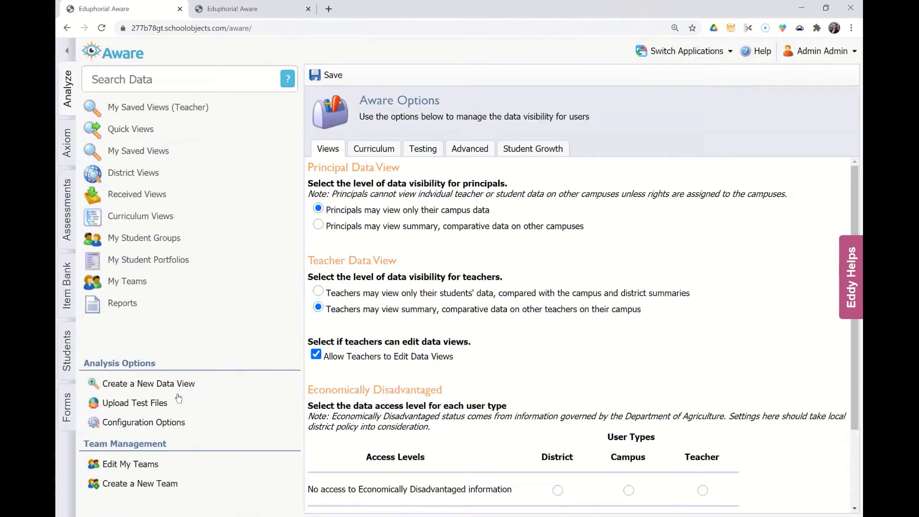
{"action": "left_click", "coordinate": [132, 424]}
{"action": "scroll", "coordinate": [486, 338], "scroll_direction": "down", "scroll_amount": 2}
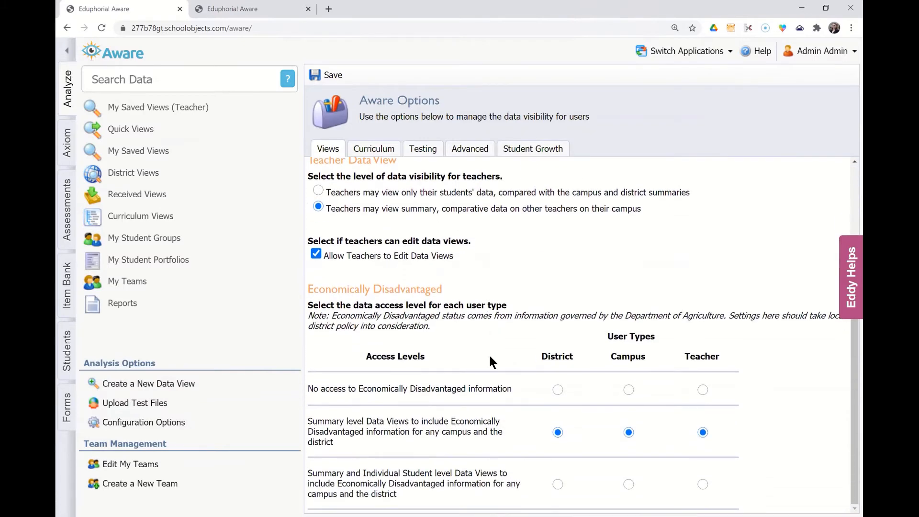
{"action": "scroll", "coordinate": [488, 354], "scroll_direction": "up", "scroll_amount": 2}
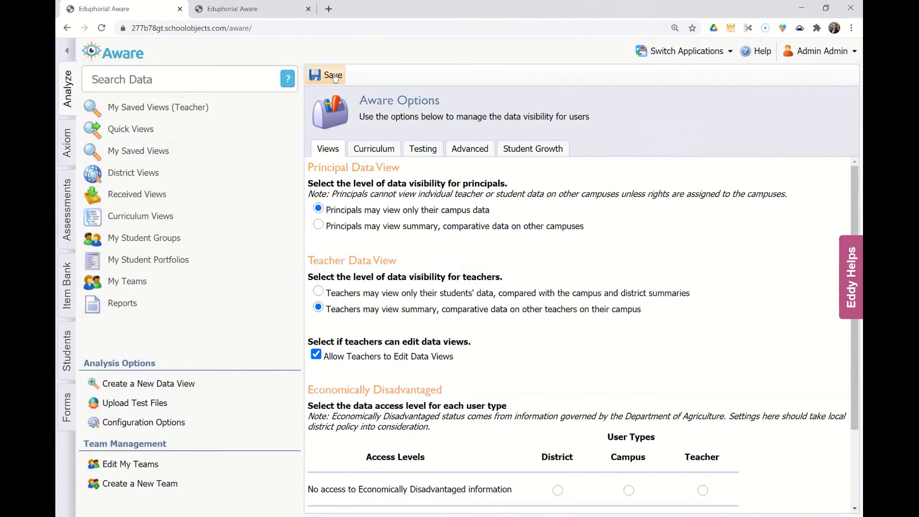
Step: Switch to the teacher's Aware session and open the 4th Reading Unit 1 Learning Check 2016-17 from the fourth grade unit checks
{"action": "left_click", "coordinate": [248, 9]}
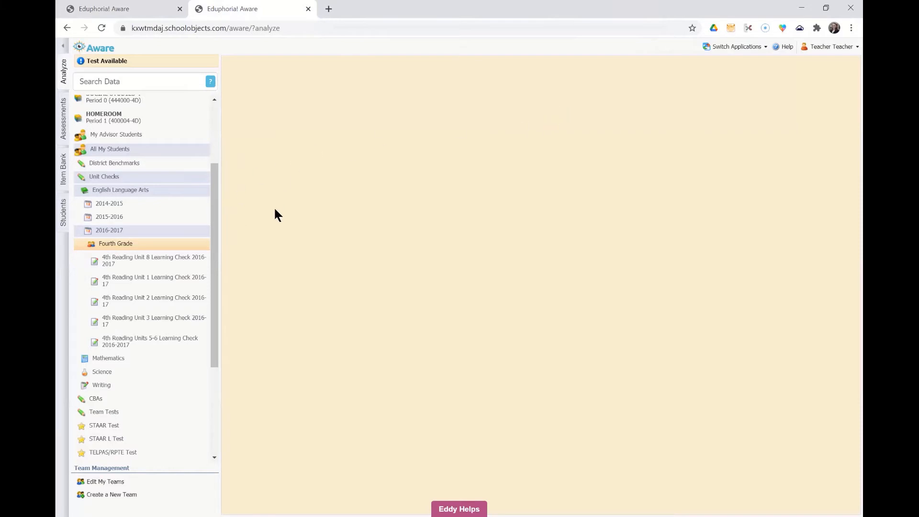
{"action": "left_click", "coordinate": [851, 27]}
{"action": "left_click", "coordinate": [813, 125]}
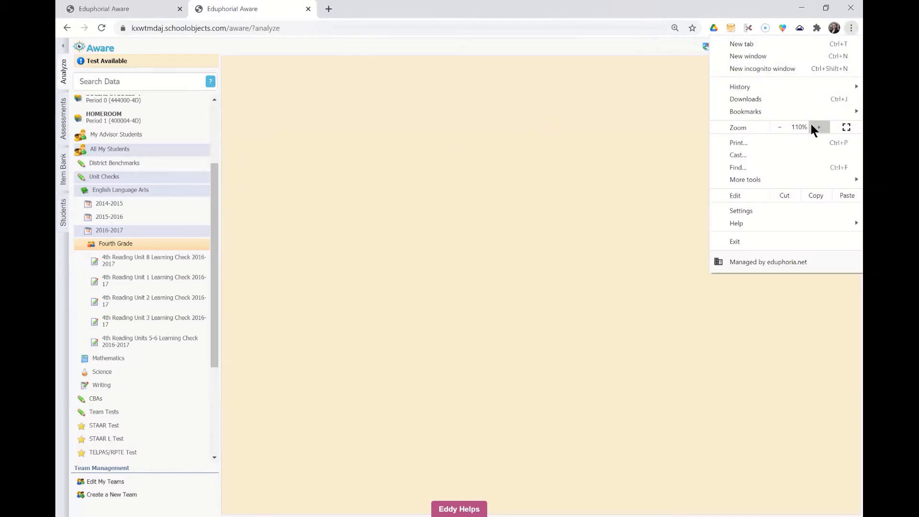
{"action": "left_click", "coordinate": [812, 125]}
{"action": "left_click", "coordinate": [399, 197]}
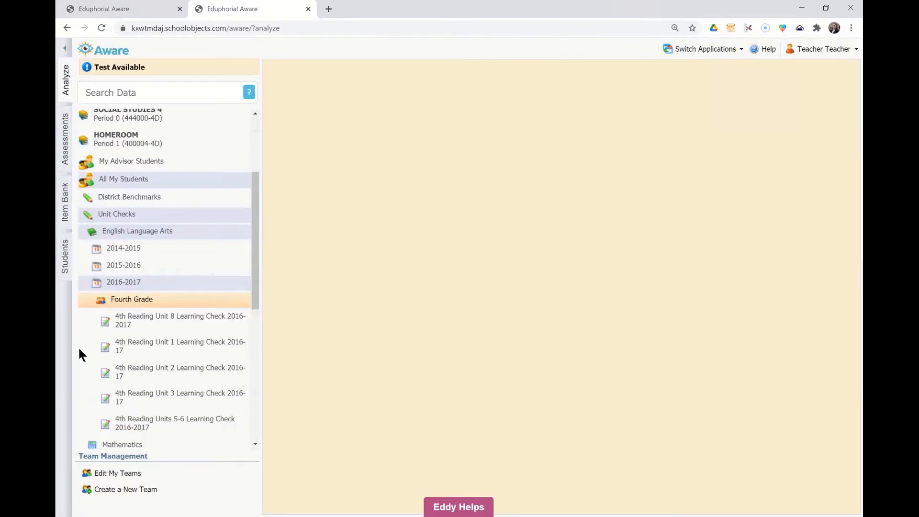
{"action": "scroll", "coordinate": [146, 326], "scroll_direction": "down", "scroll_amount": 2}
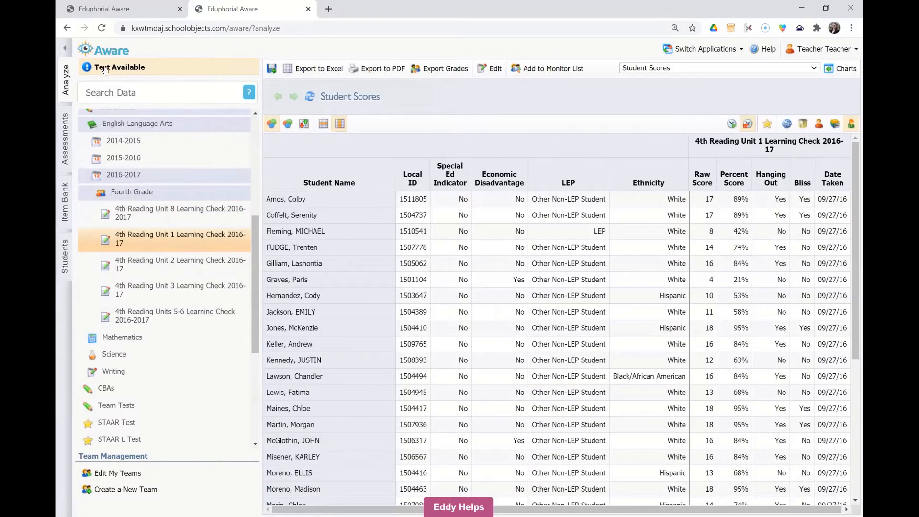
{"action": "left_click", "coordinate": [64, 48]}
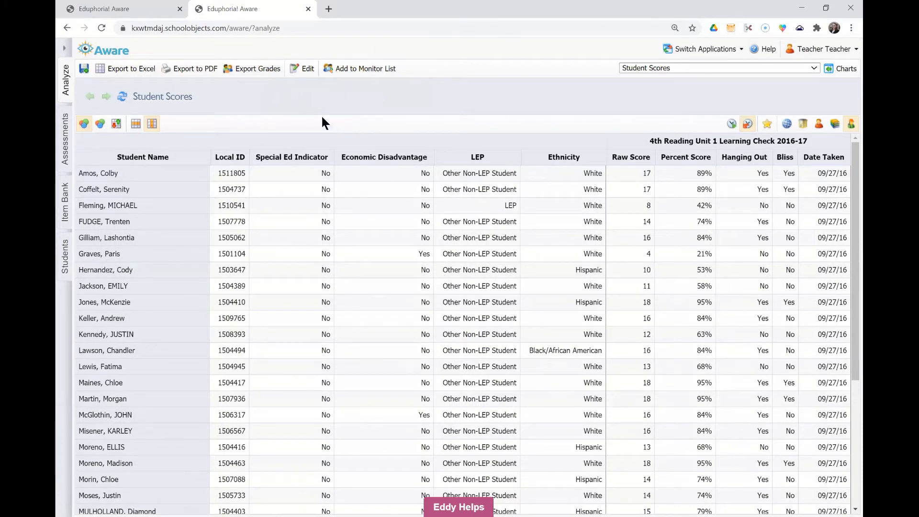
Step: Add the 4th Reading Units 5-6 Learning Check 2016-2017 as a second test in the Student Scores view
{"action": "left_click", "coordinate": [305, 71]}
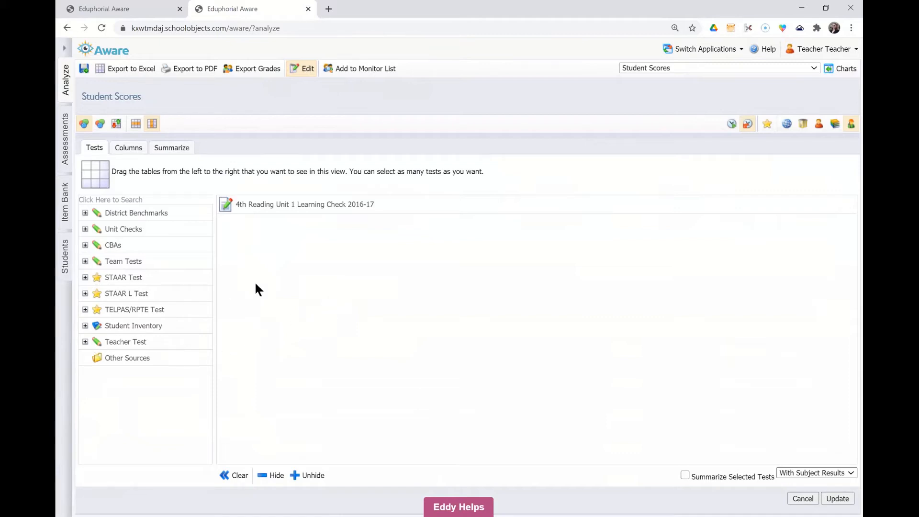
{"action": "left_click", "coordinate": [85, 229]}
{"action": "left_click", "coordinate": [98, 277]}
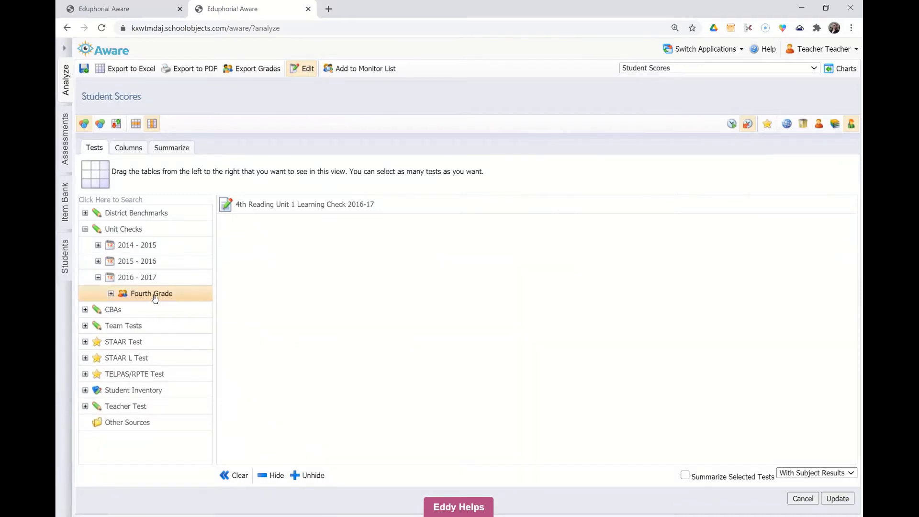
{"action": "left_click", "coordinate": [111, 293]}
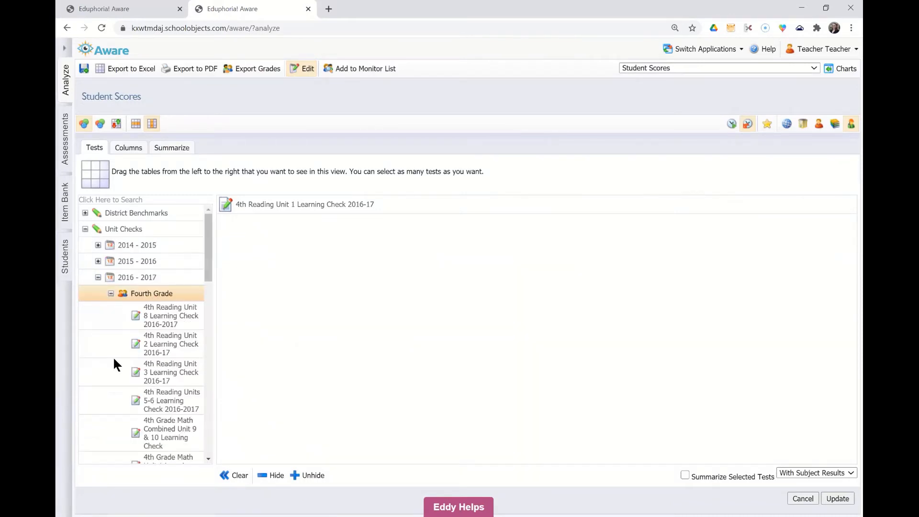
{"action": "scroll", "coordinate": [115, 359], "scroll_direction": "down", "scroll_amount": 2}
{"action": "left_click_drag", "start_coordinate": [114, 355], "coordinate": [314, 267]}
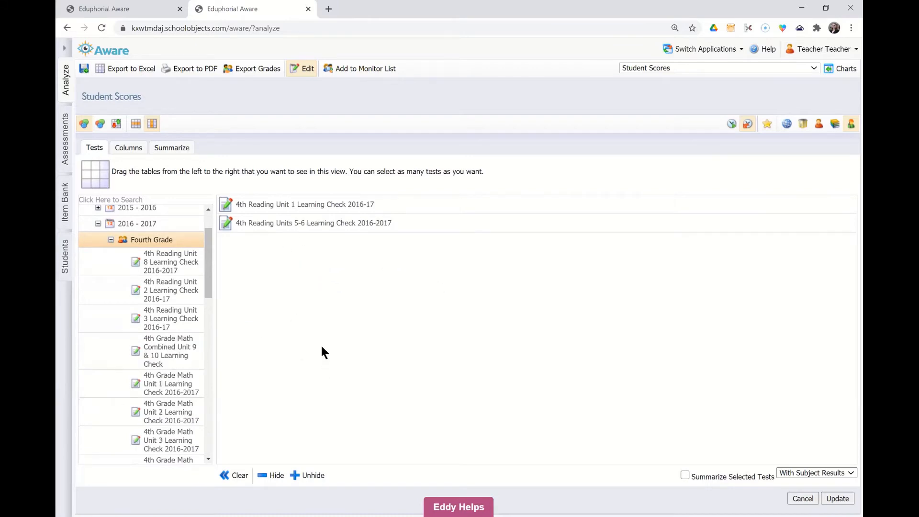
Step: Remove the Percent Score and Date Taken columns from the view and update the results
{"action": "left_click", "coordinate": [128, 147]}
{"action": "left_click_drag", "start_coordinate": [250, 225], "coordinate": [136, 220]}
{"action": "left_click_drag", "start_coordinate": [247, 283], "coordinate": [125, 305]}
{"action": "left_click_drag", "start_coordinate": [248, 223], "coordinate": [144, 244]}
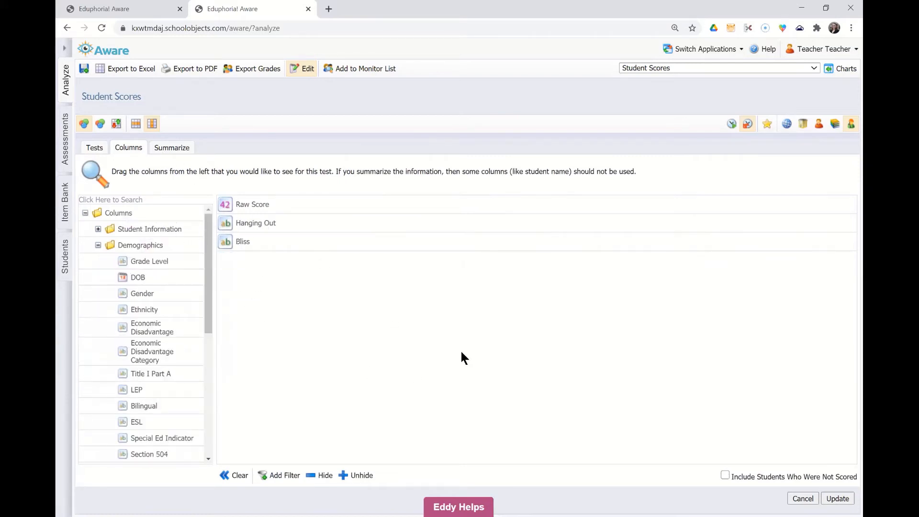
{"action": "left_click", "coordinate": [837, 498]}
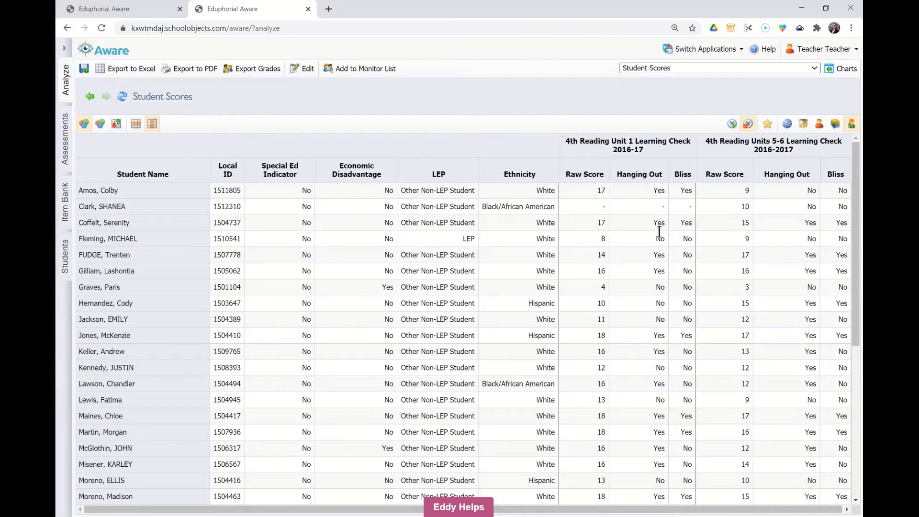
Step: Change the layout to list each student's scores in rows with the two tests side by side, and save the view
{"action": "left_click", "coordinate": [136, 125]}
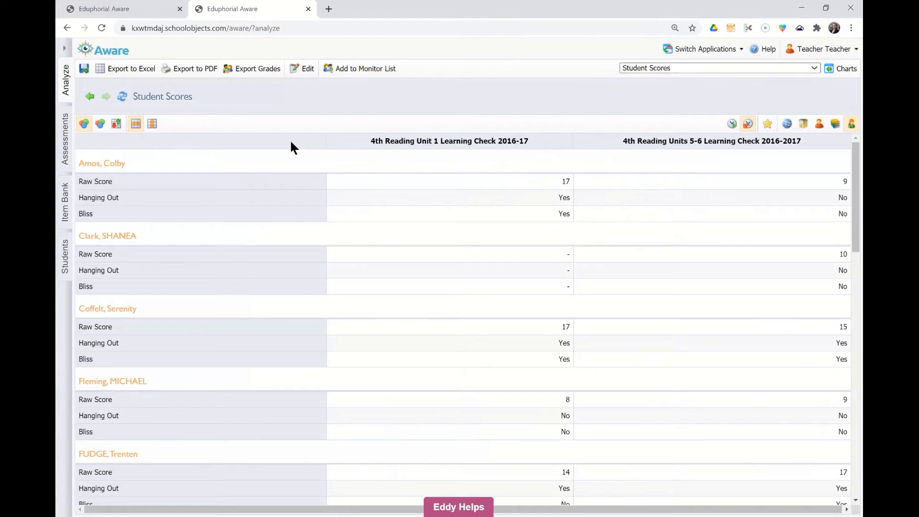
{"action": "left_click", "coordinate": [83, 69]}
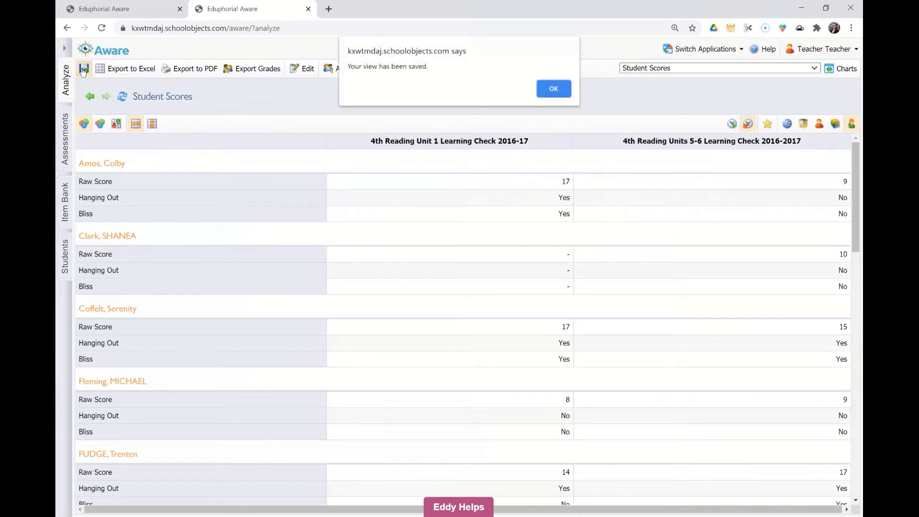
{"action": "left_click", "coordinate": [550, 88]}
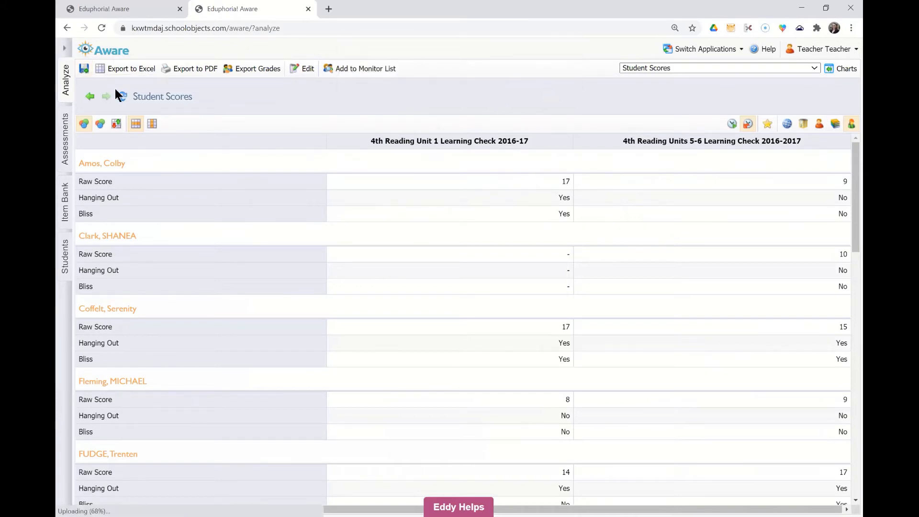
Step: Open the second Student Scores view from the teacher's saved views
{"action": "left_click", "coordinate": [65, 82]}
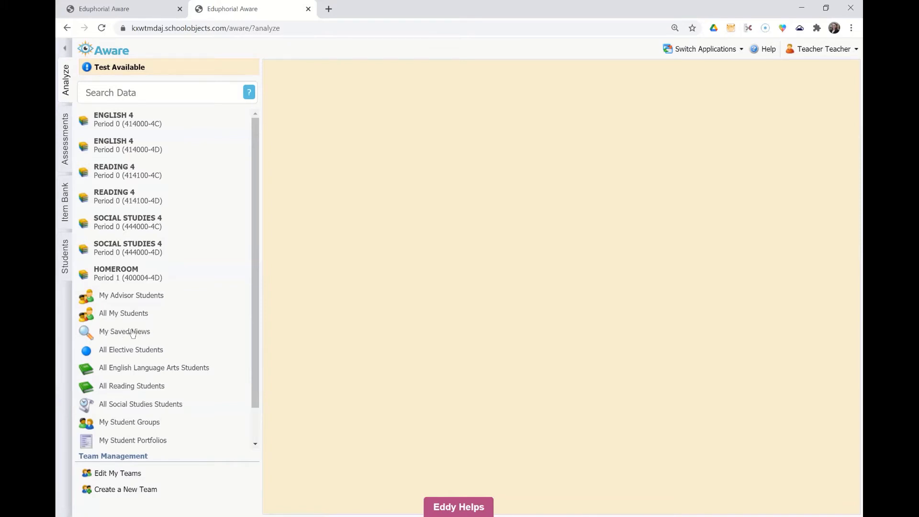
{"action": "scroll", "coordinate": [142, 294], "scroll_direction": "down", "scroll_amount": 1}
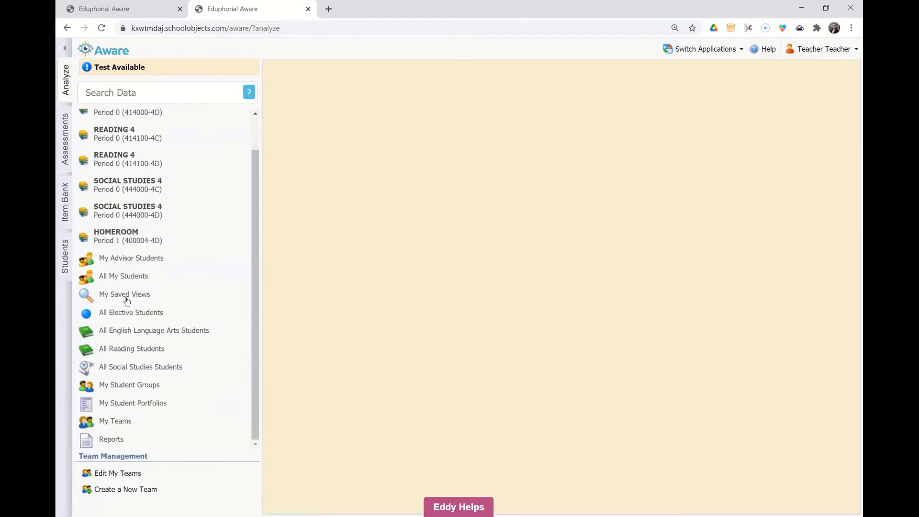
{"action": "left_click", "coordinate": [128, 295]}
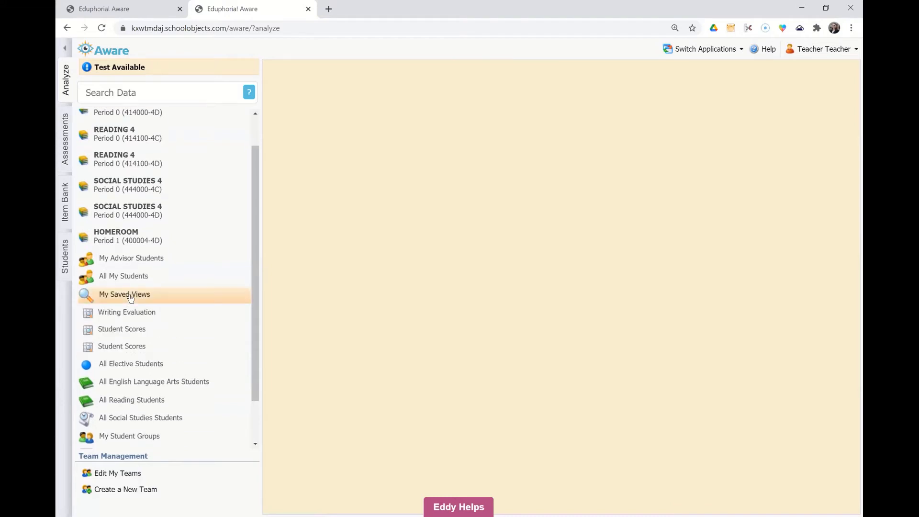
{"action": "left_click", "coordinate": [135, 347]}
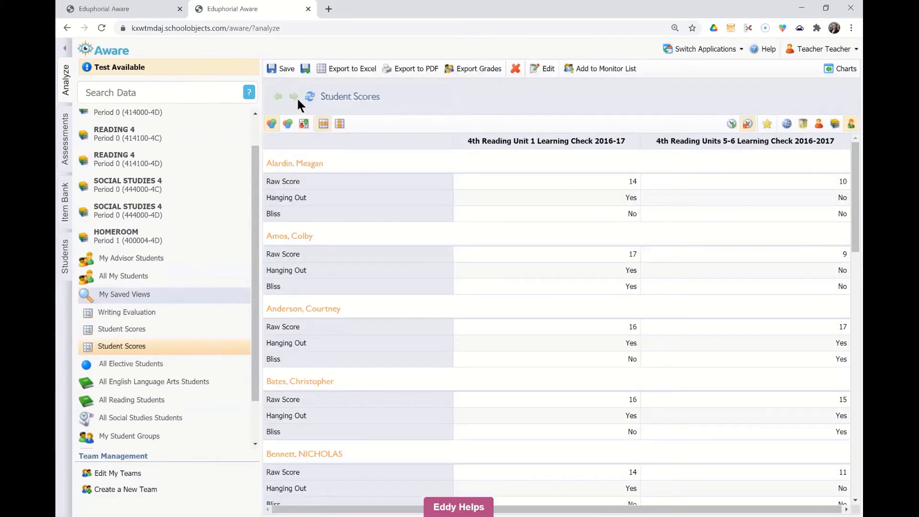
Step: Rename the saved Student Scores view as Side by Side and save it
{"action": "left_click", "coordinate": [543, 70]}
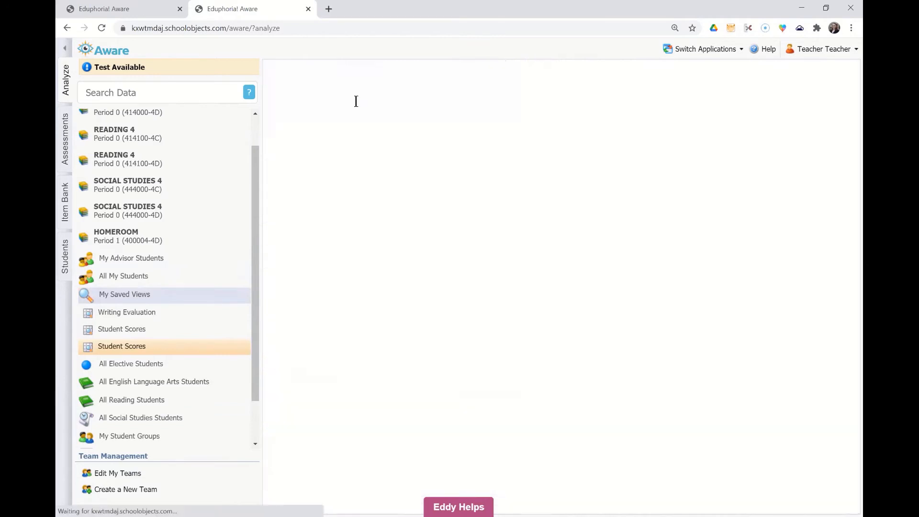
{"action": "left_click_drag", "start_coordinate": [339, 97], "coordinate": [270, 96]}
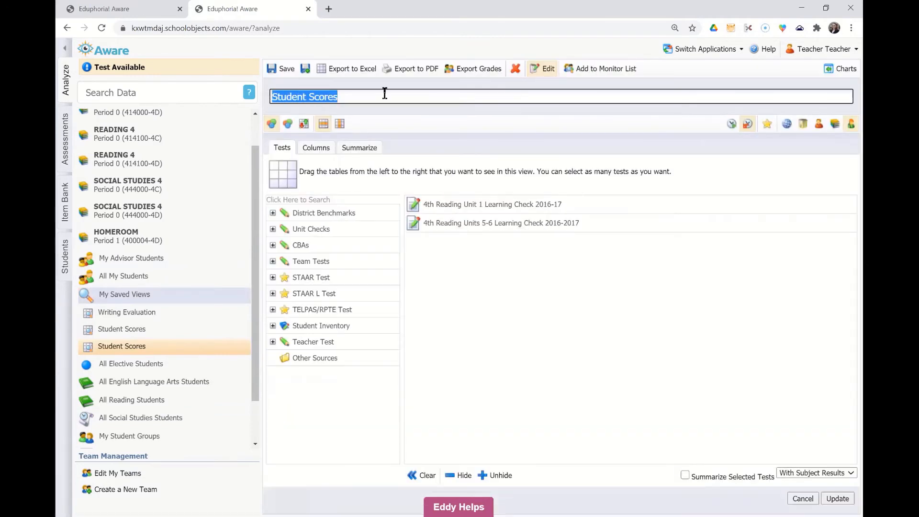
{"action": "type", "text": "Side b"}
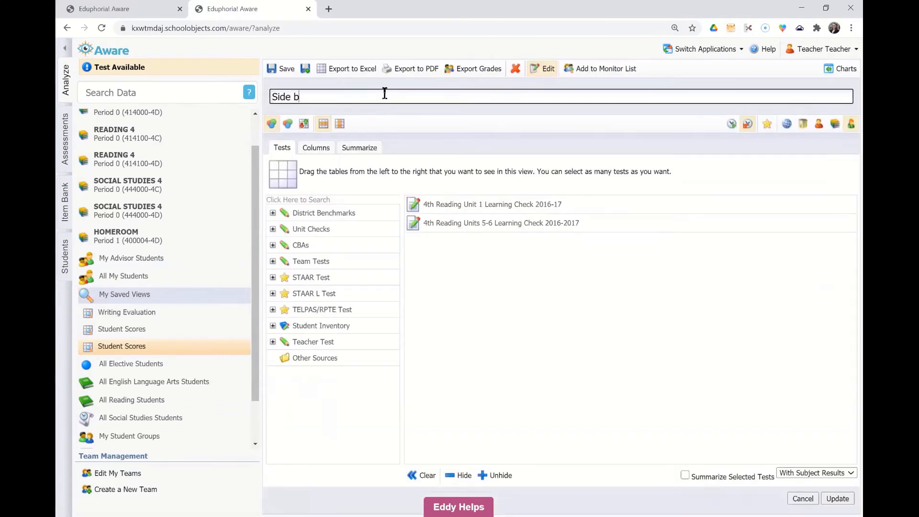
{"action": "type", "text": "y Side"}
{"action": "left_click", "coordinate": [837, 498]}
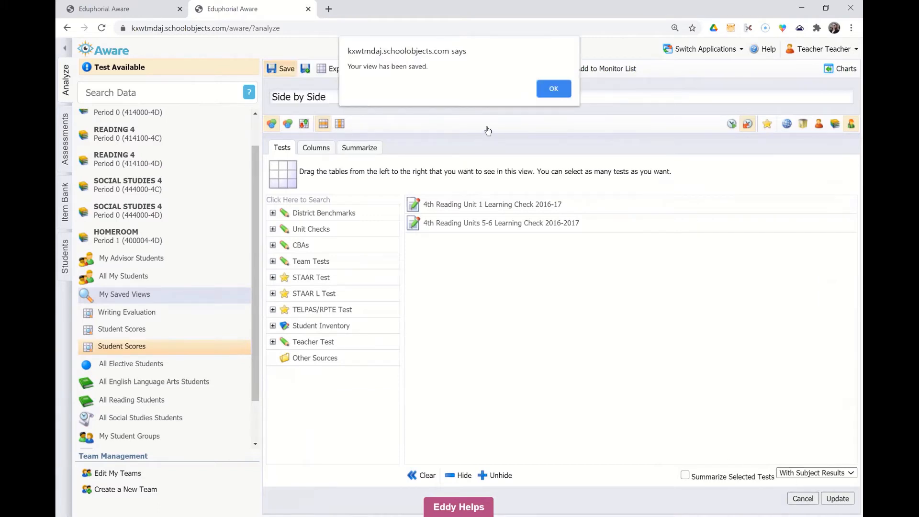
{"action": "left_click", "coordinate": [555, 89]}
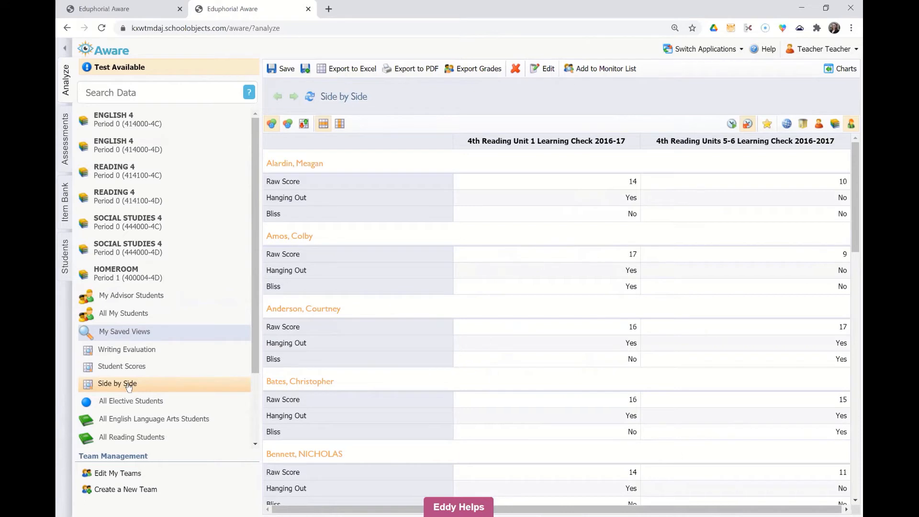
Step: Replace the 4th Reading Units 5-6 test in the Side by Side view with the 4th Grade Math Combined Unit 9 & 10 Learning Check and update
{"action": "left_click", "coordinate": [543, 69]}
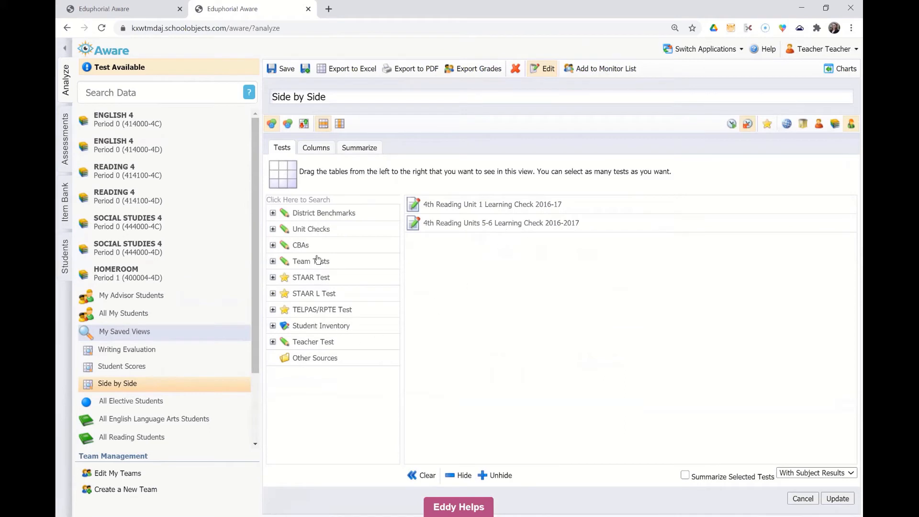
{"action": "left_click", "coordinate": [273, 229]}
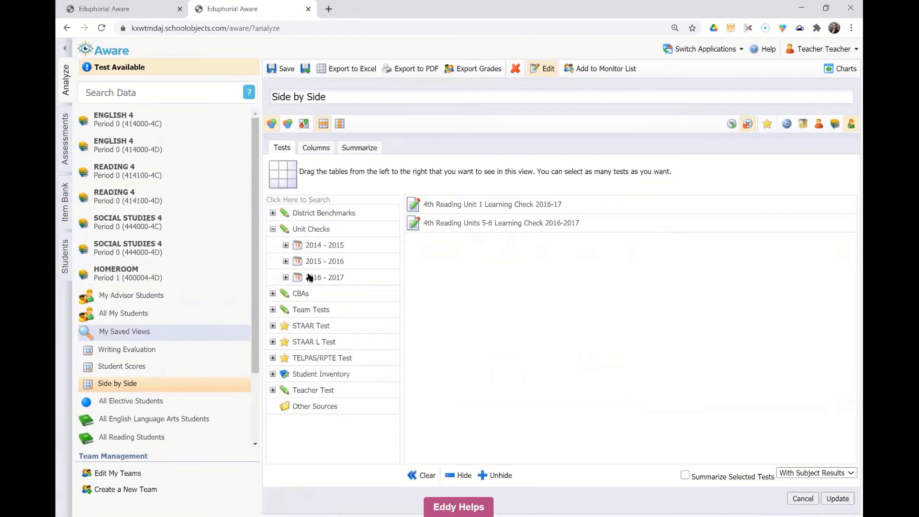
{"action": "left_click", "coordinate": [286, 278]}
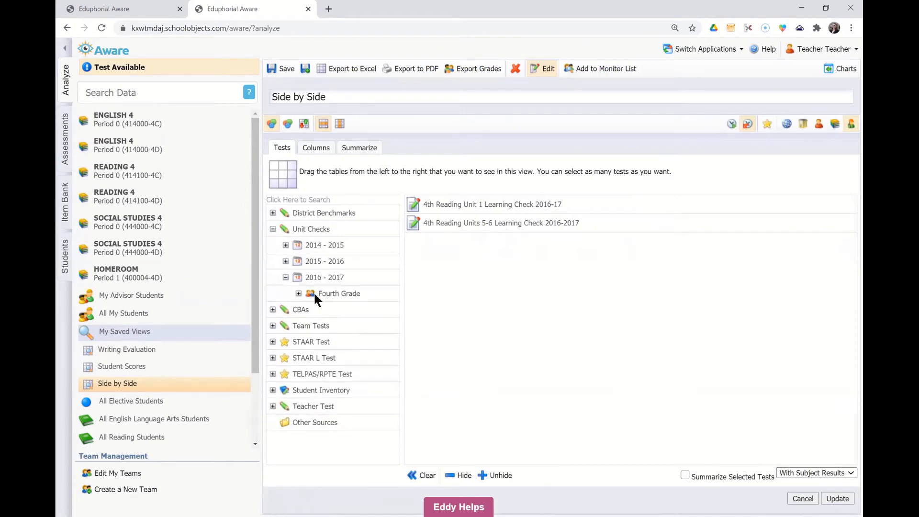
{"action": "left_click", "coordinate": [310, 294]}
{"action": "scroll", "coordinate": [356, 311], "scroll_direction": "down", "scroll_amount": 5}
{"action": "left_click_drag", "start_coordinate": [355, 304], "coordinate": [487, 271]}
{"action": "left_click_drag", "start_coordinate": [481, 224], "coordinate": [363, 241]}
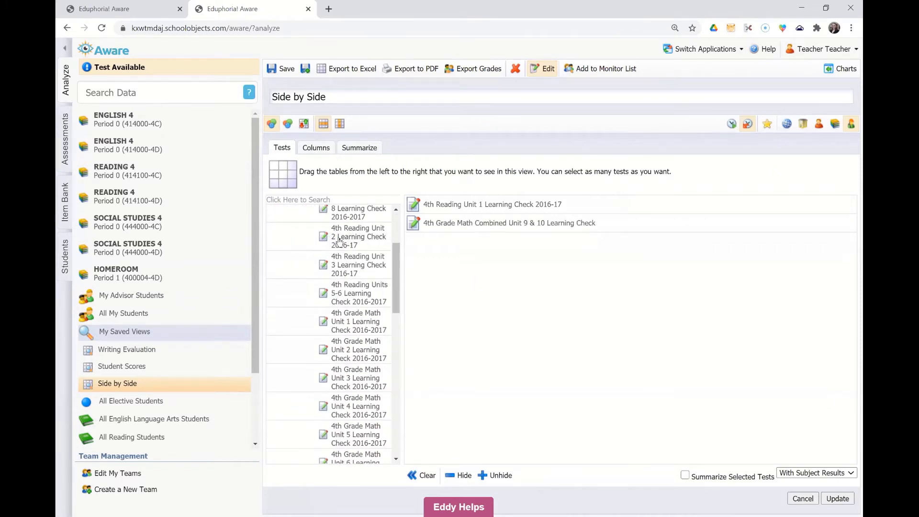
{"action": "left_click", "coordinate": [848, 495]}
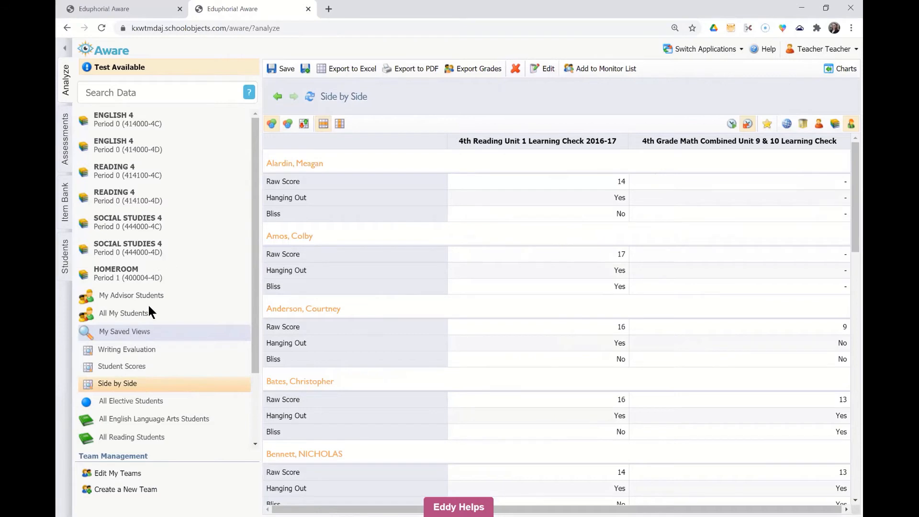
Step: Open the 4th Reading Unit 1 Learning Check 2016-17 for all the teacher's students from the fourth grade English Language Arts unit checks
{"action": "left_click", "coordinate": [142, 314]}
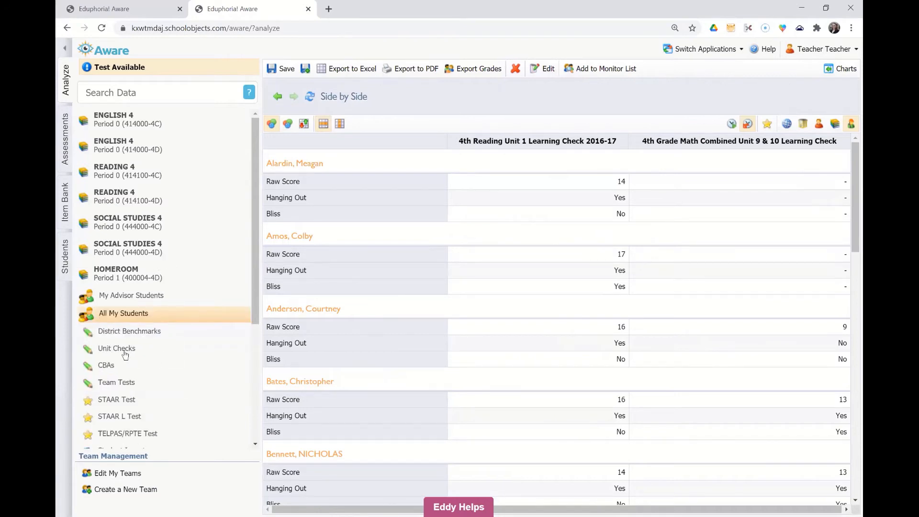
{"action": "left_click", "coordinate": [132, 353]}
{"action": "left_click", "coordinate": [148, 368]}
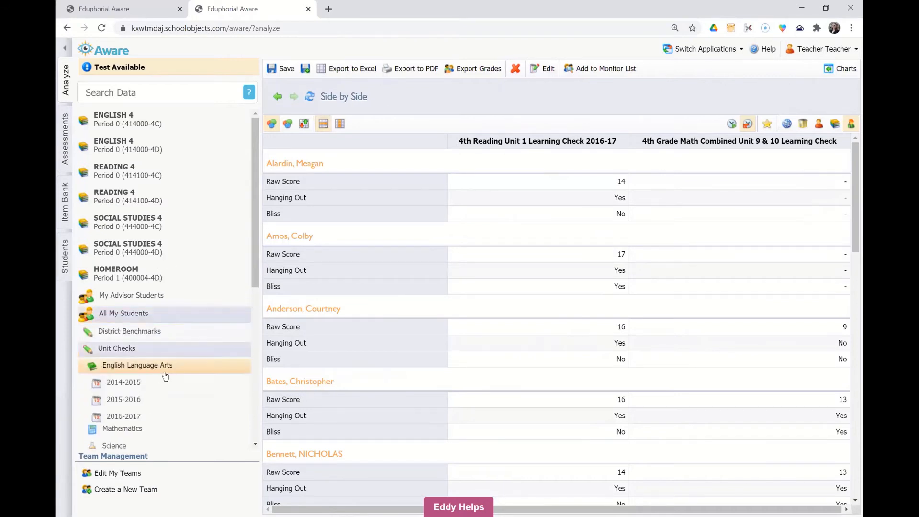
{"action": "left_click", "coordinate": [138, 416]}
{"action": "left_click", "coordinate": [154, 433]}
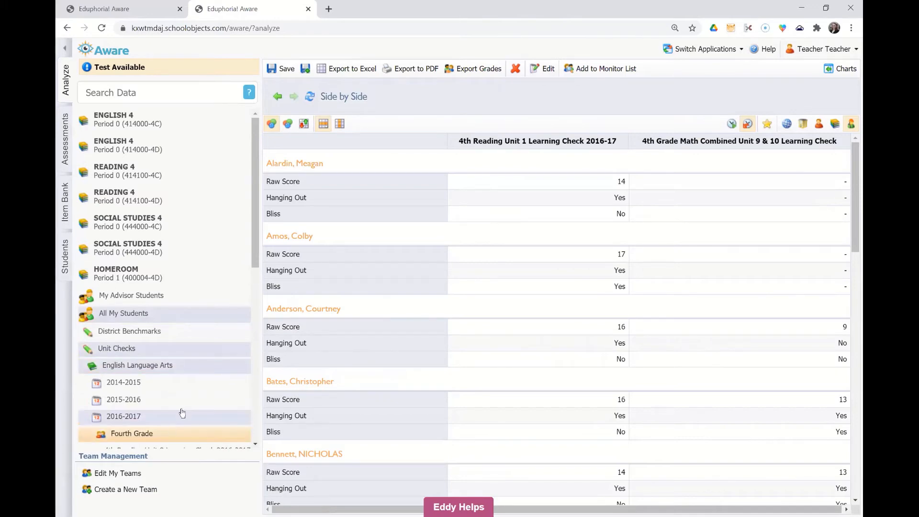
{"action": "left_click", "coordinate": [173, 265]}
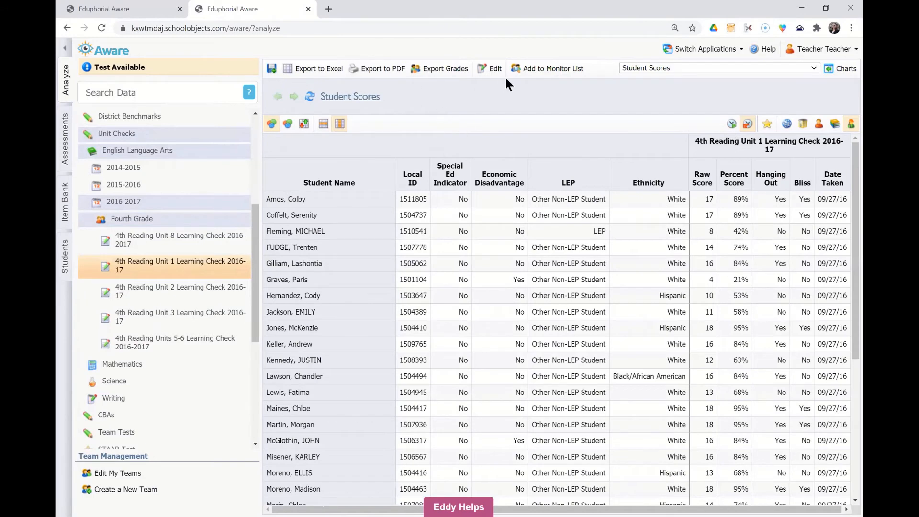
Step: Clear the Student Scores view's test columns and add Question Number, Student Response and Correct Response instead
{"action": "left_click", "coordinate": [486, 71]}
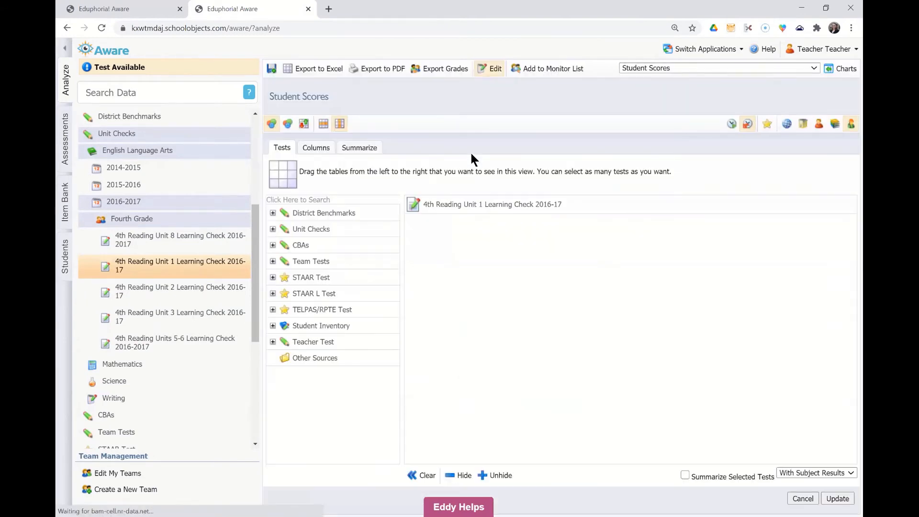
{"action": "left_click", "coordinate": [314, 149]}
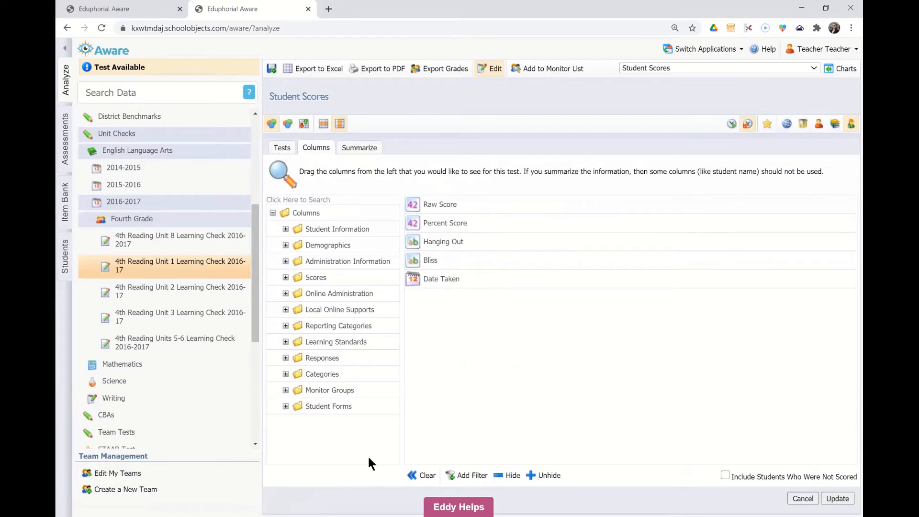
{"action": "left_click", "coordinate": [422, 476]}
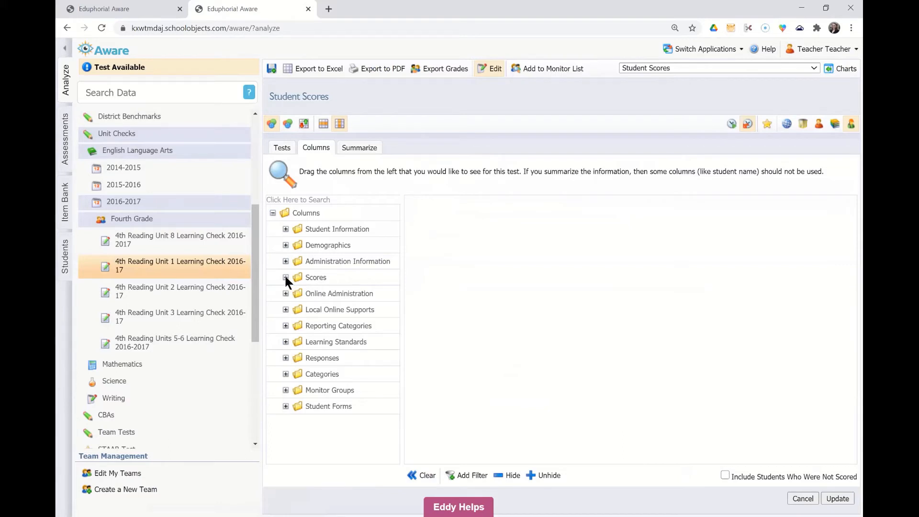
{"action": "left_click", "coordinate": [285, 358]}
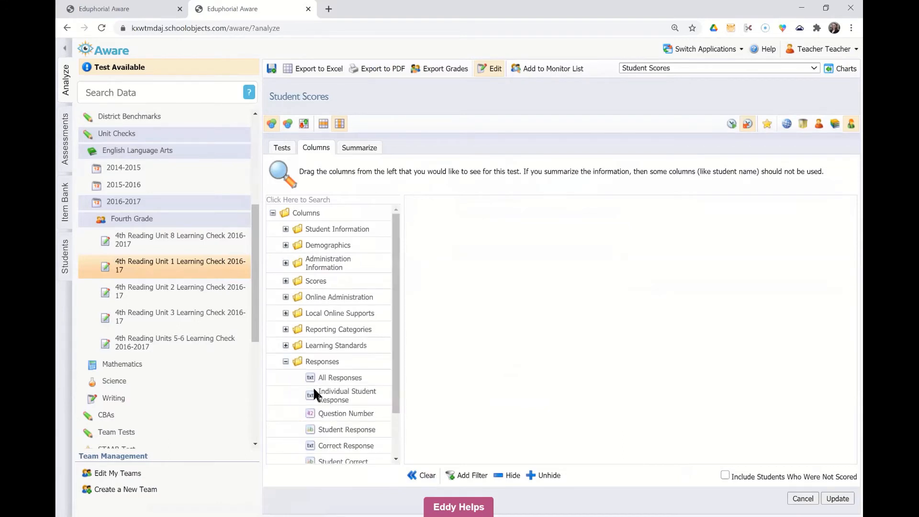
{"action": "scroll", "coordinate": [313, 387], "scroll_direction": "down", "scroll_amount": 1}
{"action": "left_click_drag", "start_coordinate": [320, 362], "coordinate": [520, 318]}
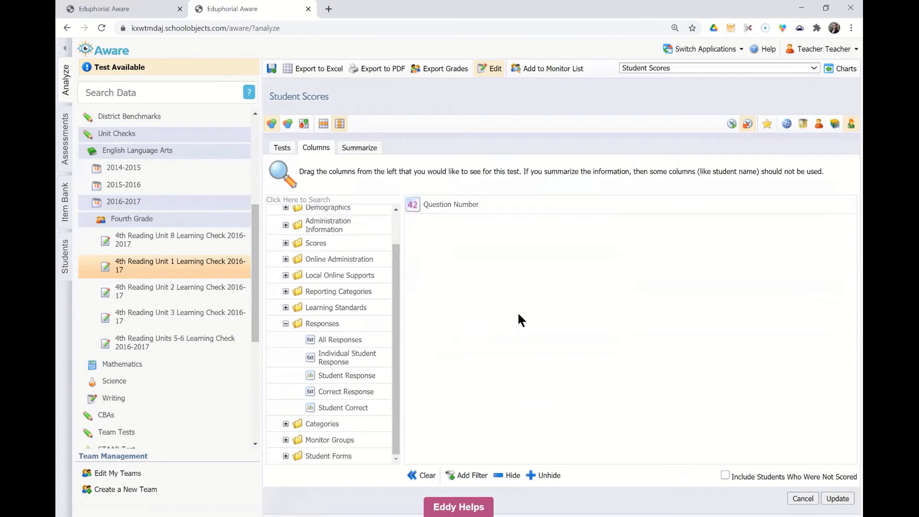
{"action": "left_click_drag", "start_coordinate": [324, 375], "coordinate": [458, 327]}
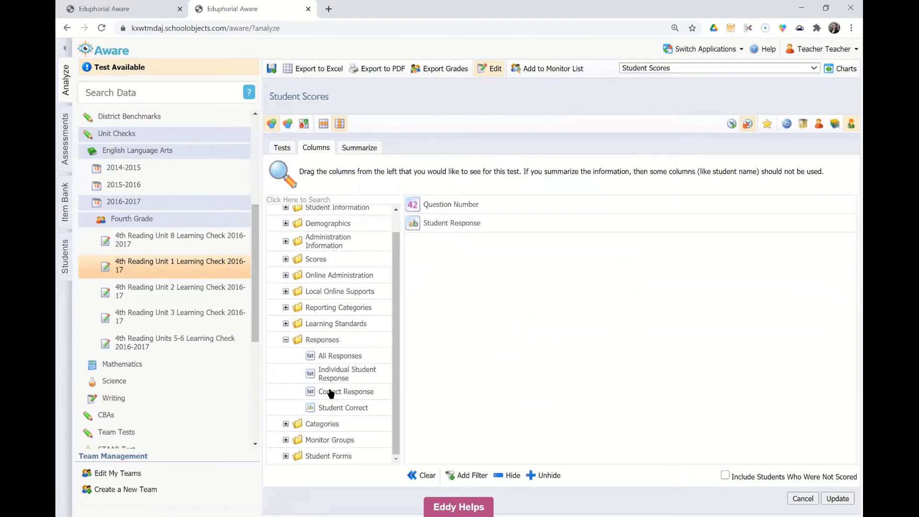
{"action": "left_click_drag", "start_coordinate": [331, 393], "coordinate": [488, 325]}
Step: Swap the Student Response column for Individual Student Response, placed between Question Number and Correct Response
{"action": "left_click_drag", "start_coordinate": [454, 223], "coordinate": [327, 278]}
{"action": "scroll", "coordinate": [335, 342], "scroll_direction": "down", "scroll_amount": 3}
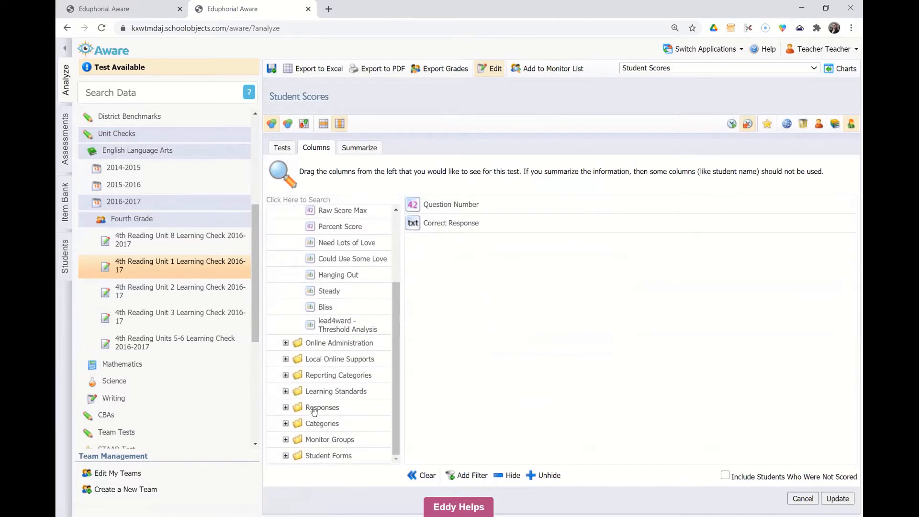
{"action": "left_click", "coordinate": [315, 405]}
{"action": "left_click_drag", "start_coordinate": [345, 373], "coordinate": [440, 213]}
Step: Filter the Correct Response column to equal No, hide that column and update the results
{"action": "left_click", "coordinate": [445, 241]}
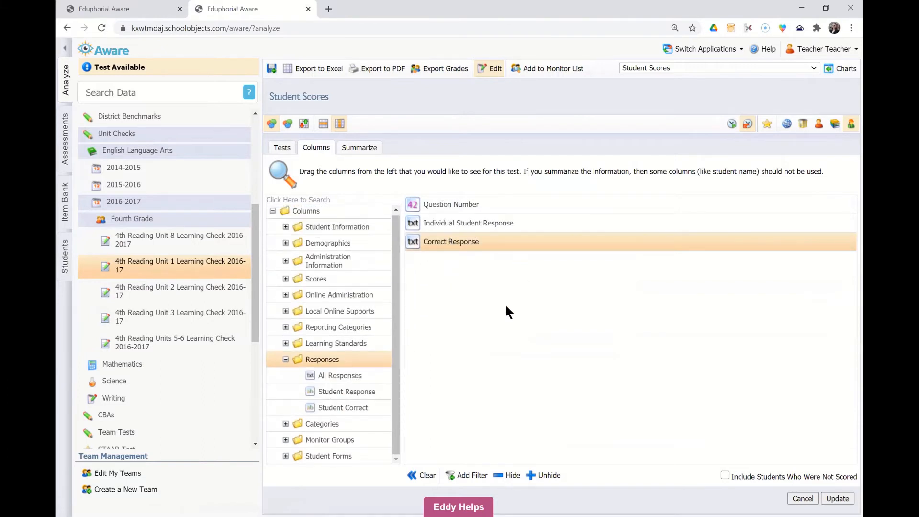
{"action": "left_click", "coordinate": [466, 474]}
{"action": "left_click", "coordinate": [536, 261]}
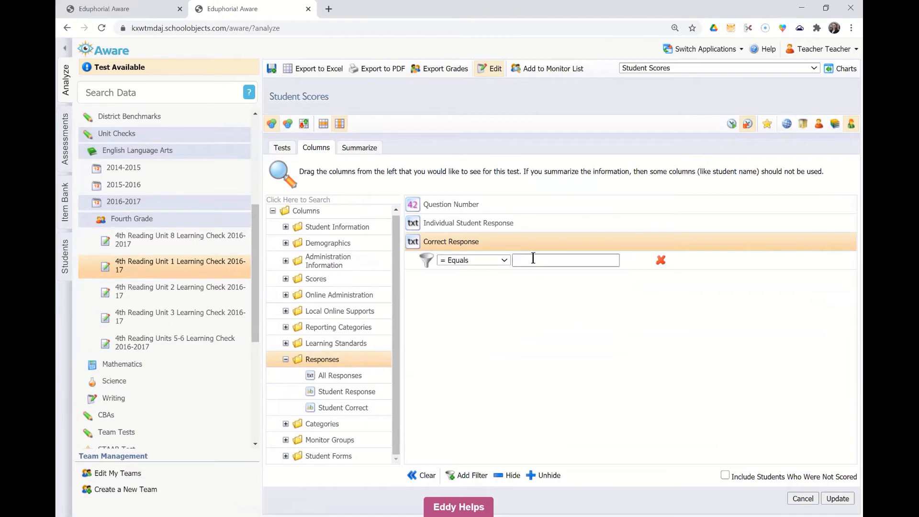
{"action": "type", "text": "No"}
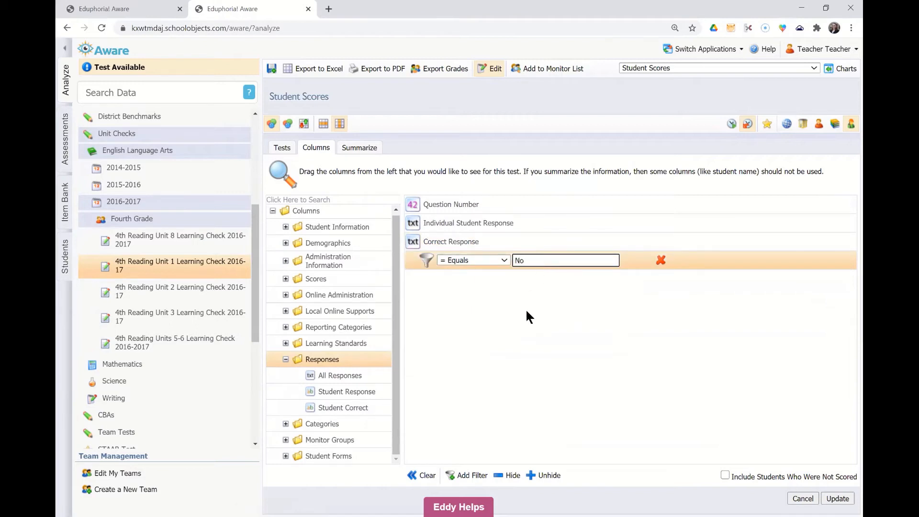
{"action": "left_click", "coordinate": [504, 474]}
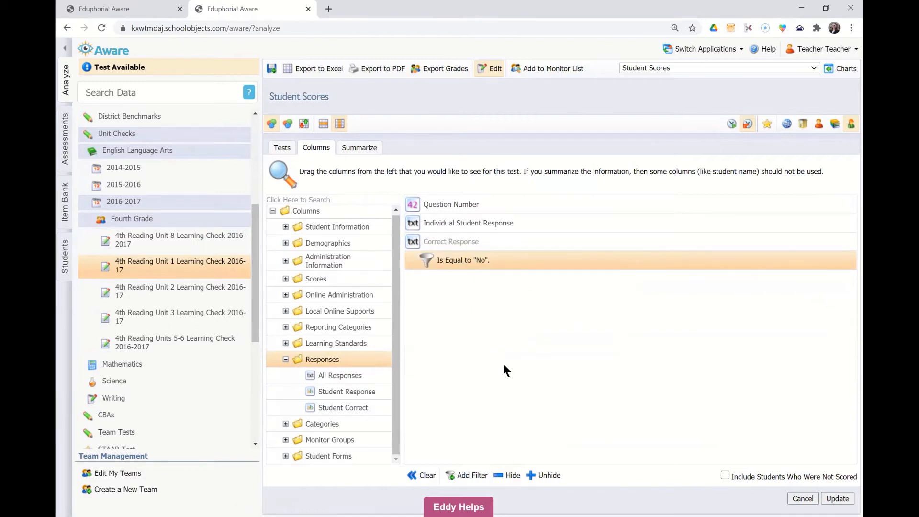
{"action": "left_click", "coordinate": [835, 499]}
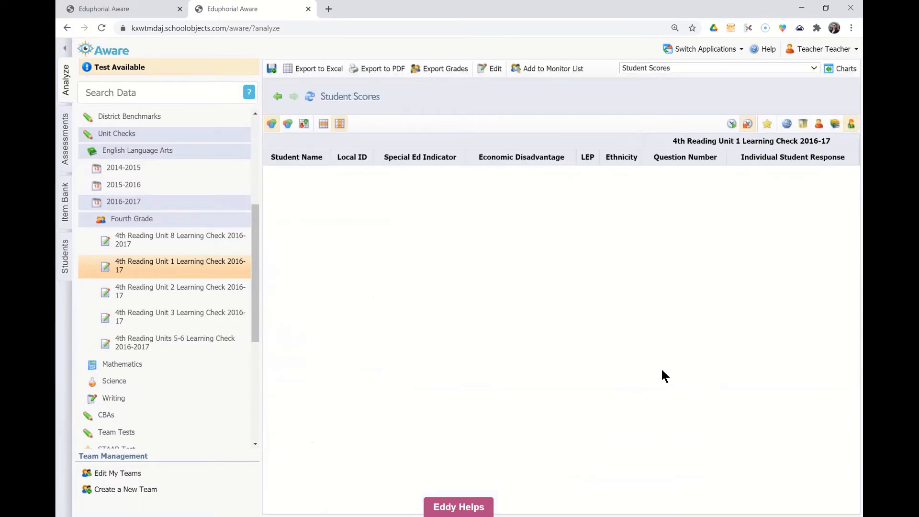
Step: Reopen the 4th Reading Unit 1 Learning Check 2016-17 and review the data views available for it
{"action": "left_click", "coordinate": [179, 264]}
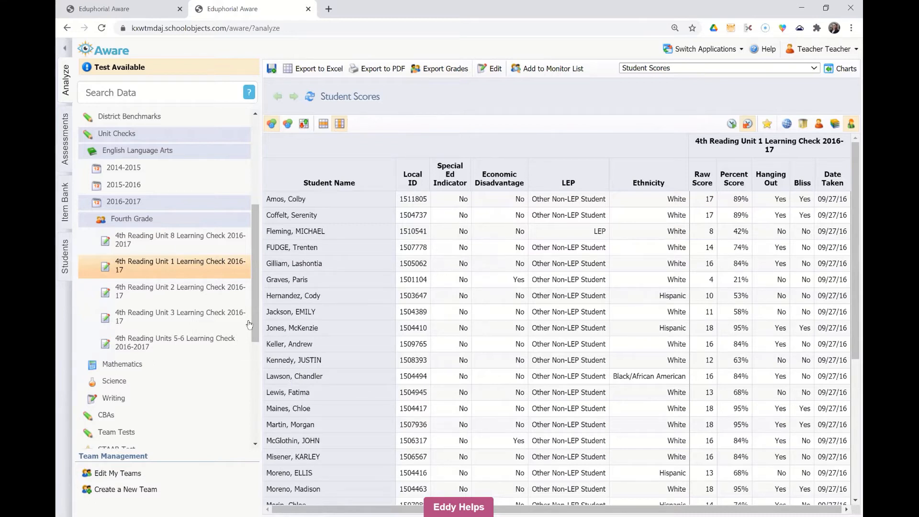
{"action": "left_click_drag", "start_coordinate": [254, 314], "coordinate": [250, 355]}
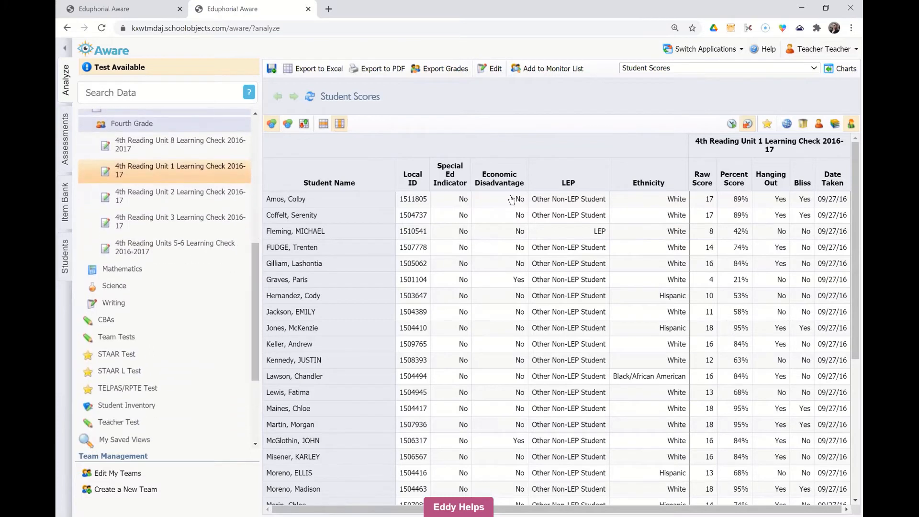
{"action": "left_click", "coordinate": [784, 68]}
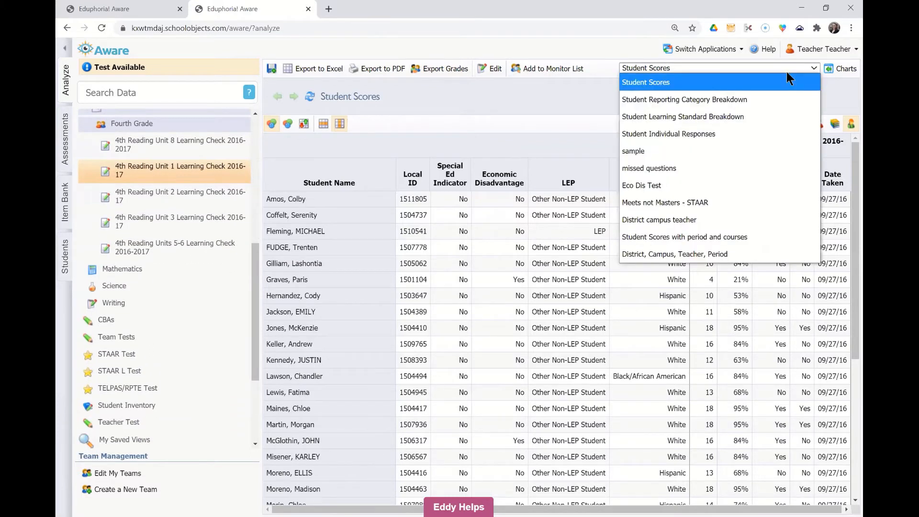
{"action": "left_click", "coordinate": [570, 110]}
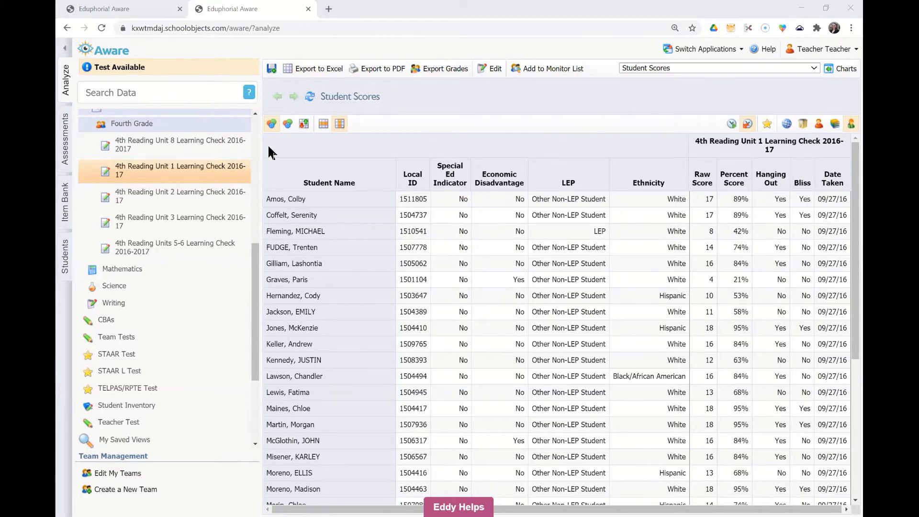
Step: Switch back to the administrator's Aware session
{"action": "left_click", "coordinate": [149, 17]}
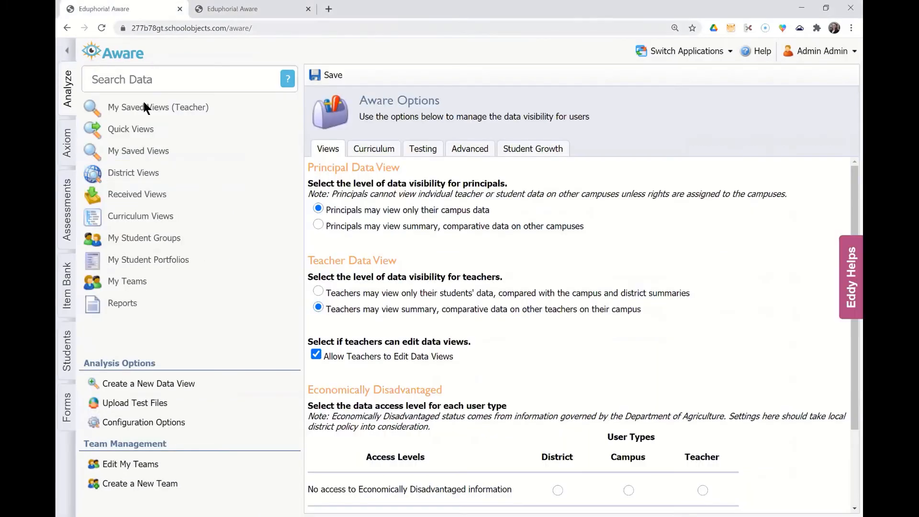
Step: Open the Performance Levels settings for assessments and review the level names for locally created tests
{"action": "left_click", "coordinate": [65, 217]}
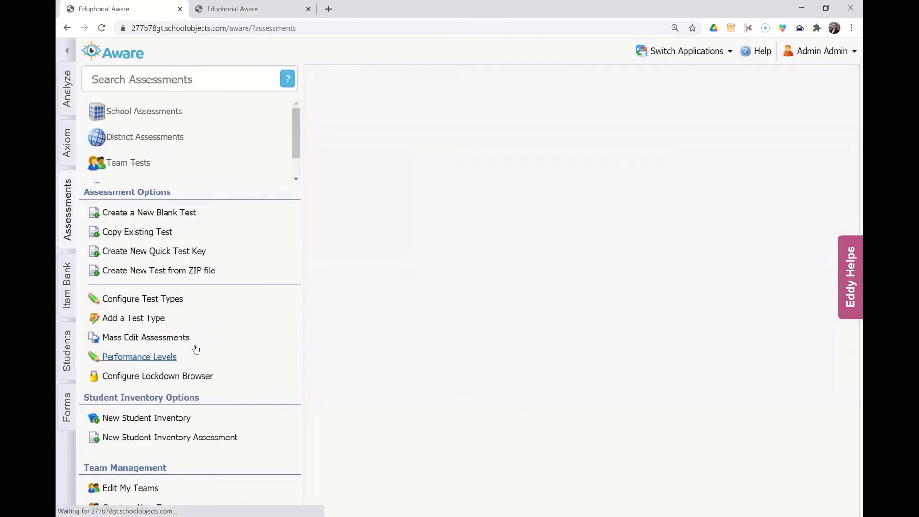
{"action": "left_click", "coordinate": [195, 348]}
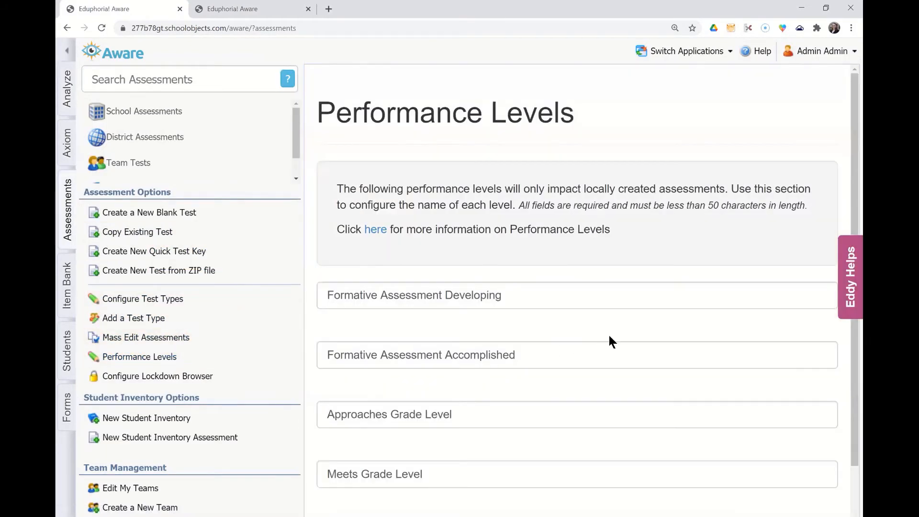
{"action": "scroll", "coordinate": [612, 335], "scroll_direction": "down", "scroll_amount": 2}
{"action": "scroll", "coordinate": [620, 330], "scroll_direction": "down", "scroll_amount": 1}
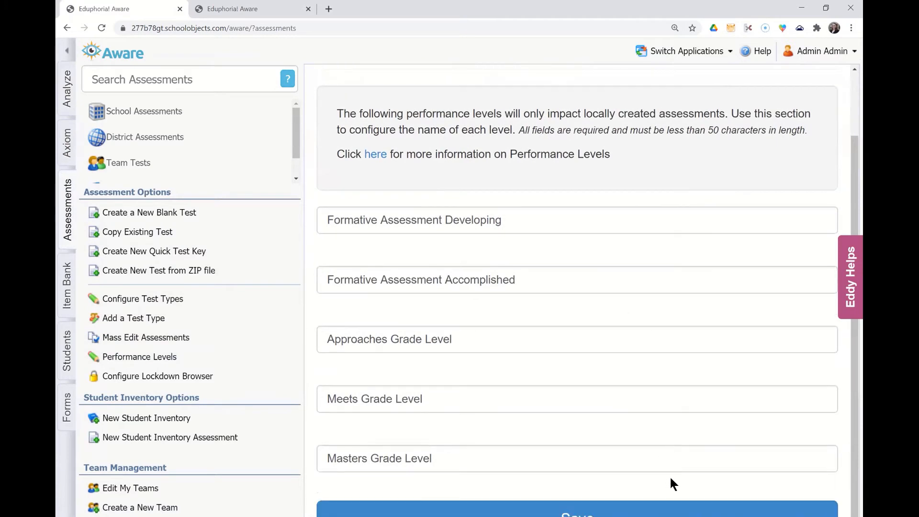
{"action": "left_click", "coordinate": [66, 49]}
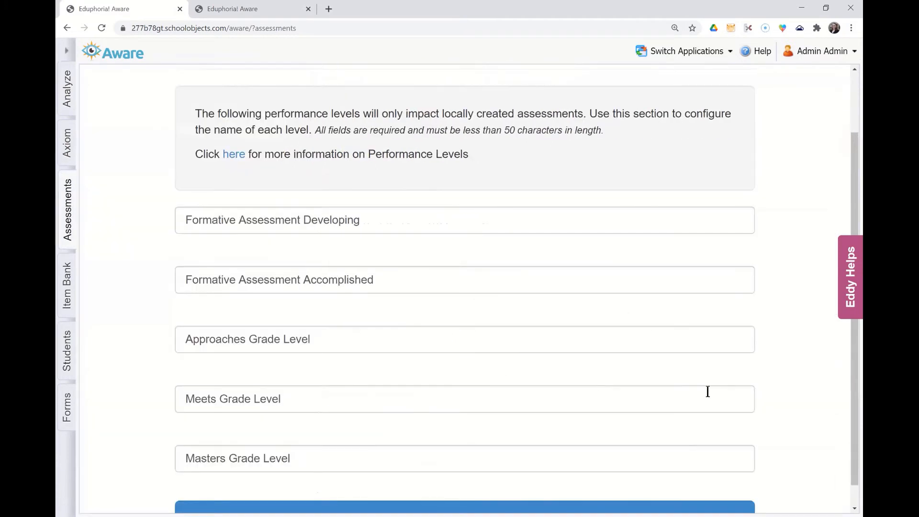
{"action": "scroll", "coordinate": [780, 354], "scroll_direction": "down", "scroll_amount": 1}
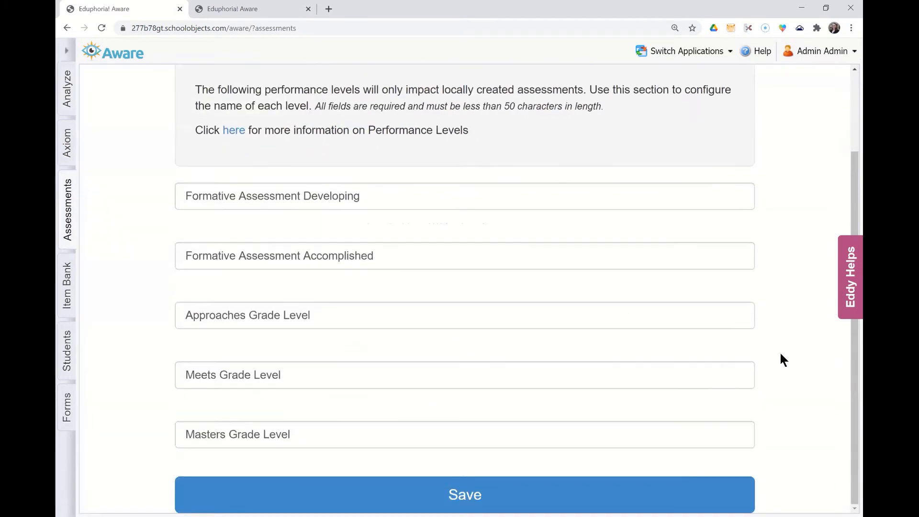
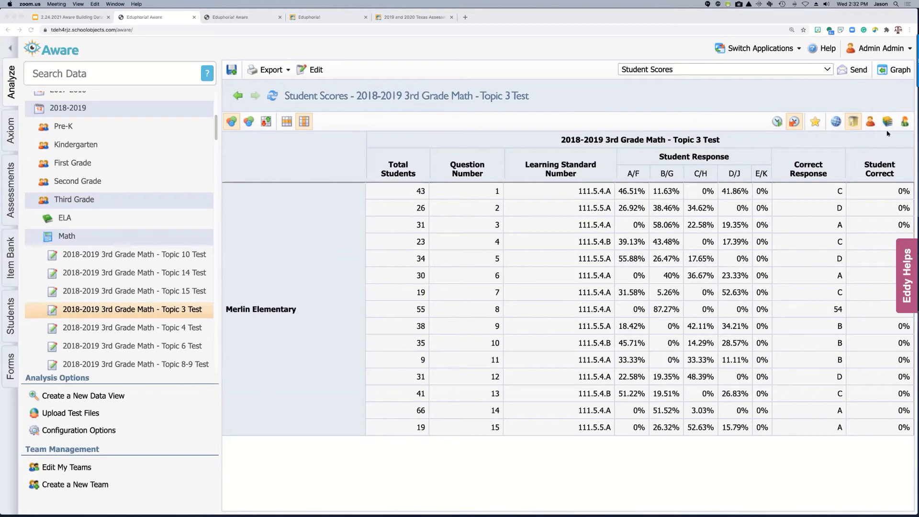
Step: Show the 2018-2019 3rd Grade Math - Topic 3 Test results by individual student as horizontal strips, and save the view
{"action": "left_click", "coordinate": [902, 126]}
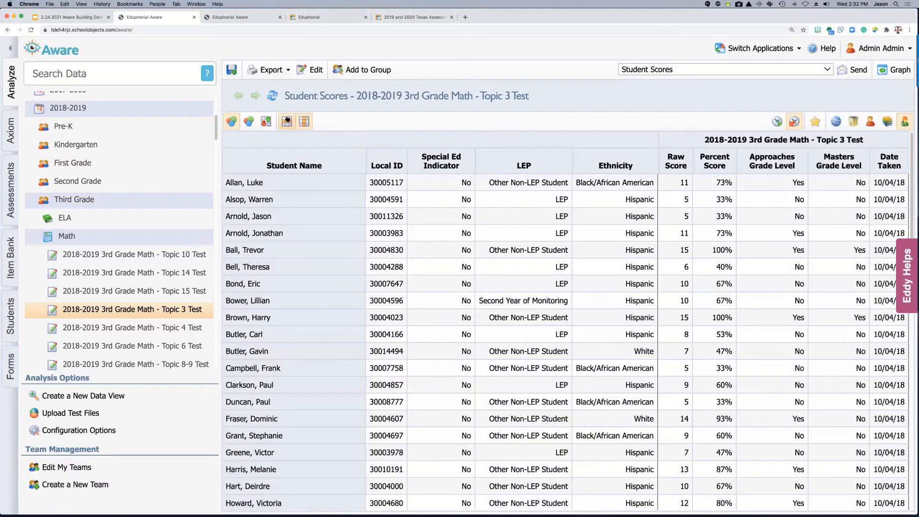
{"action": "left_click", "coordinate": [287, 121]}
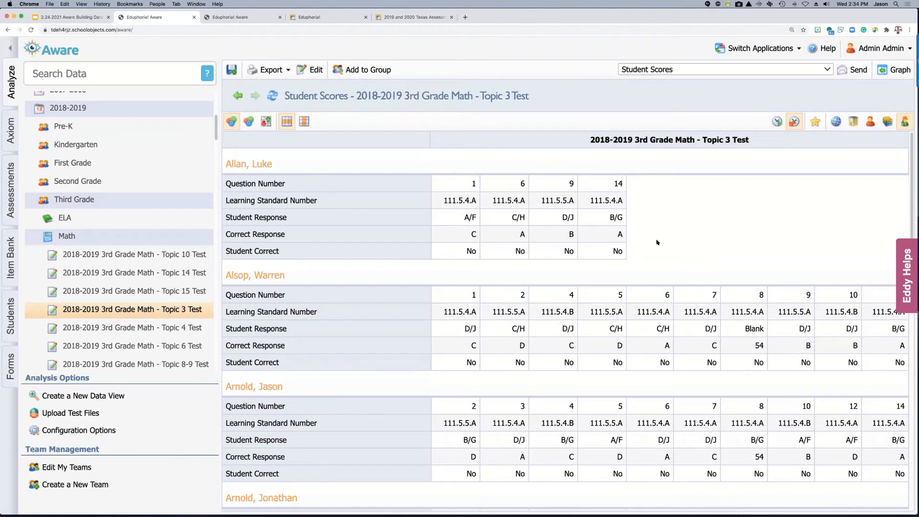
{"action": "left_click", "coordinate": [231, 69]}
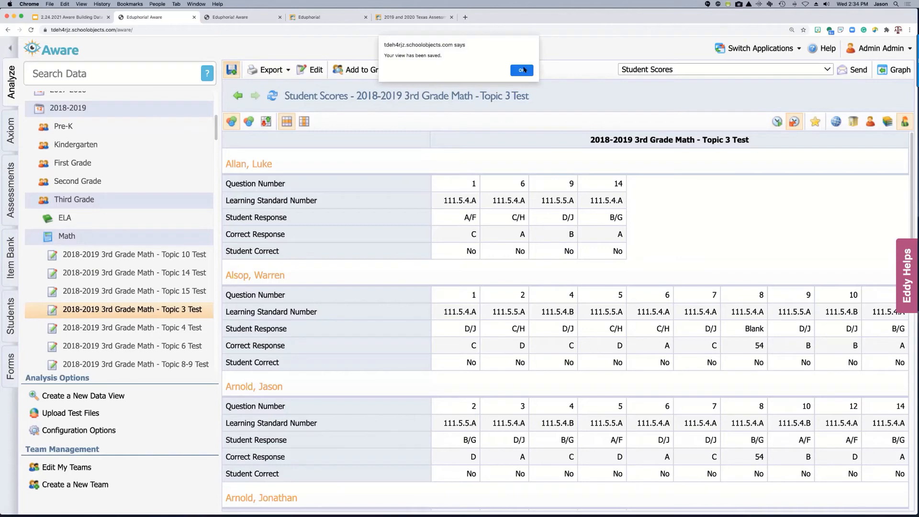
{"action": "left_click", "coordinate": [522, 70]}
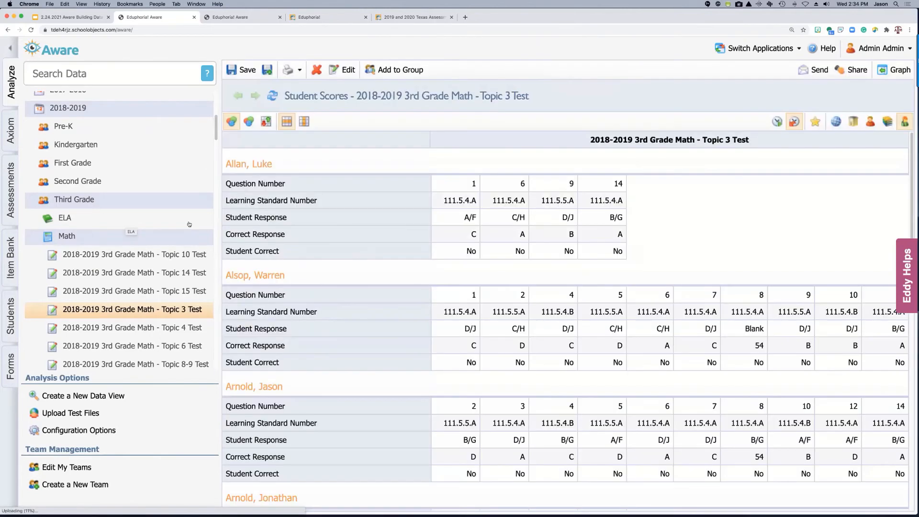
{"action": "left_click", "coordinate": [349, 70]}
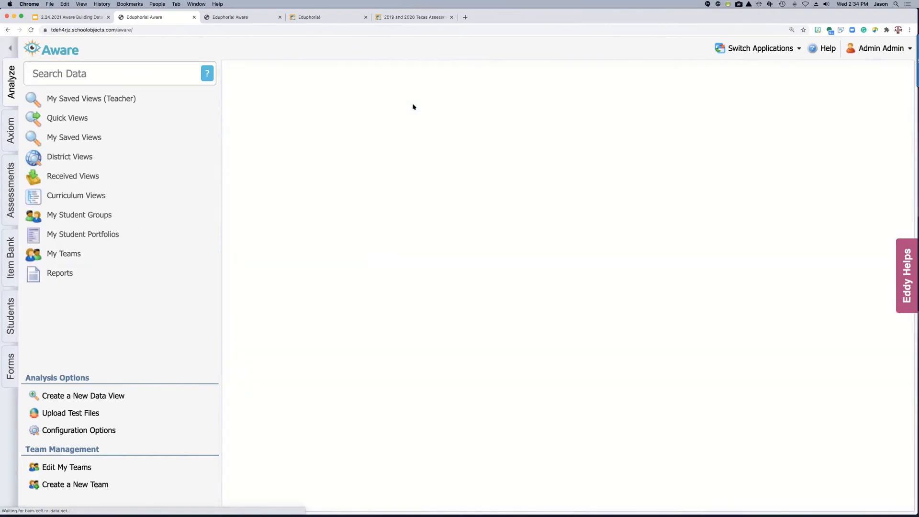
{"action": "double_click", "coordinate": [415, 94]}
{"action": "triple_click", "coordinate": [412, 94]}
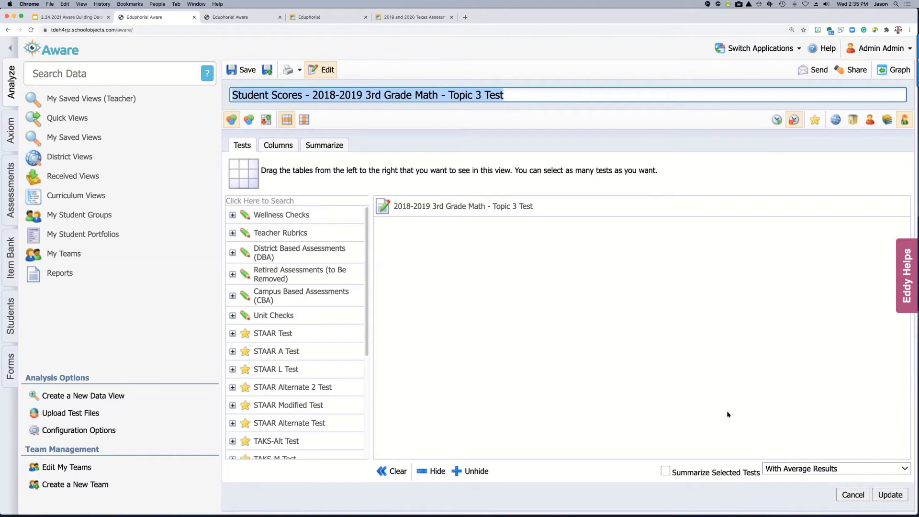
{"action": "left_click", "coordinate": [891, 495]}
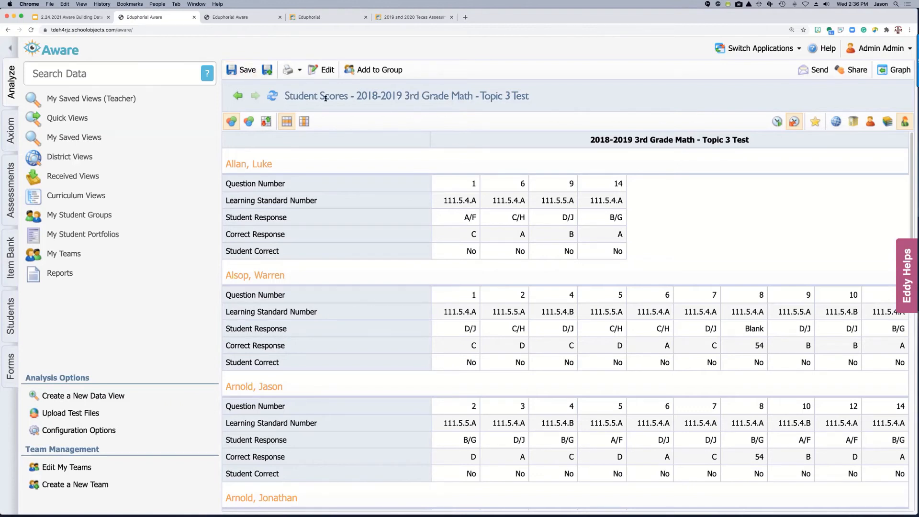
Step: Rename the saved data view as Review Strips, save it and locate it among My Saved Views
{"action": "left_click", "coordinate": [404, 95]}
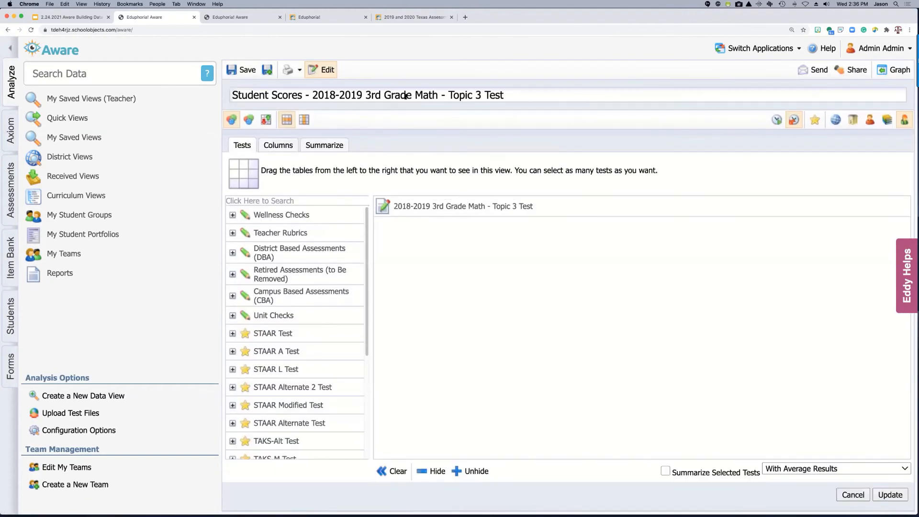
{"action": "triple_click", "coordinate": [404, 94]}
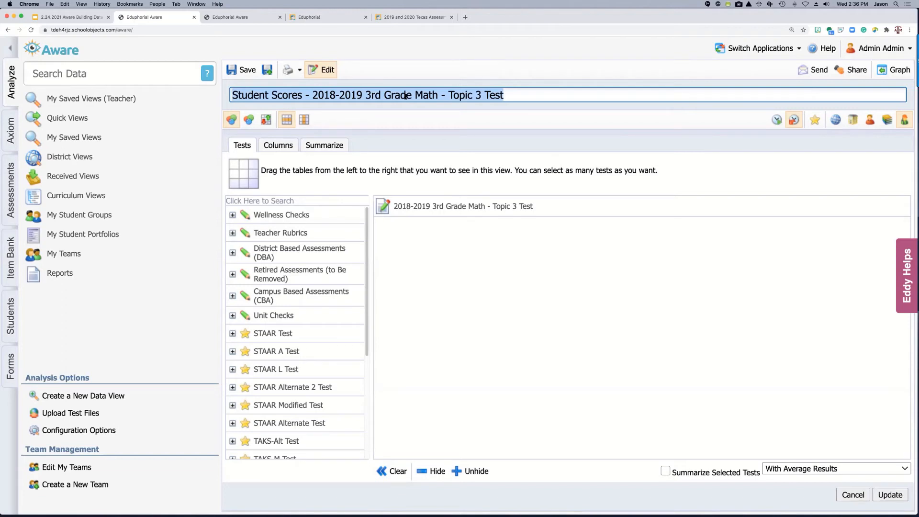
{"action": "key", "text": "BackSpace"}
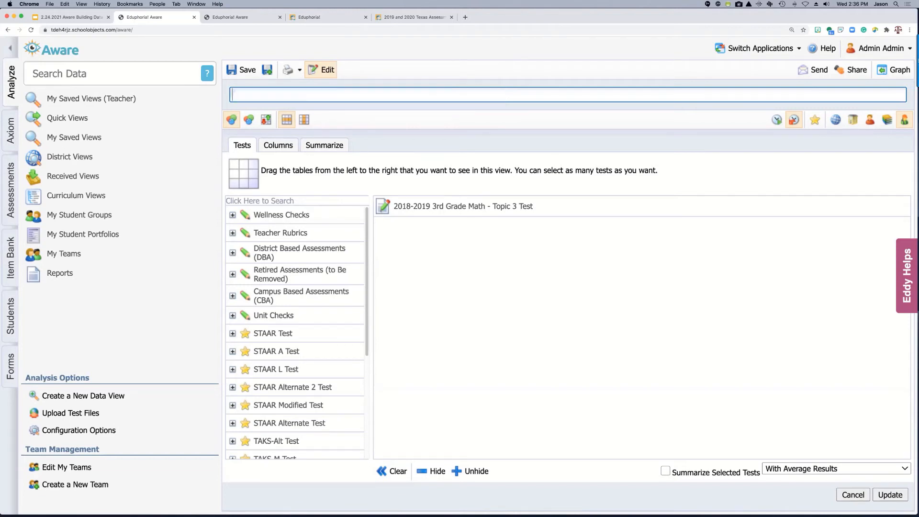
{"action": "type", "text": "Review Strips"}
{"action": "left_click", "coordinate": [239, 73]}
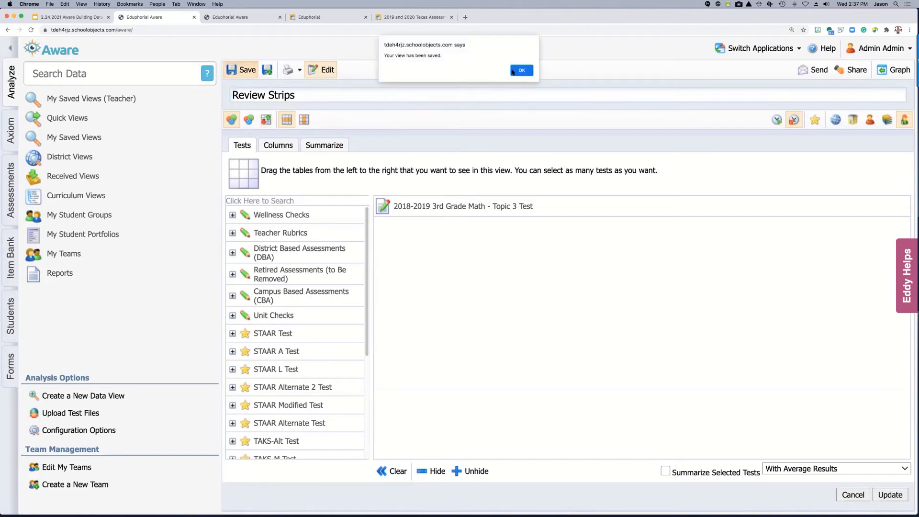
{"action": "left_click", "coordinate": [521, 70]}
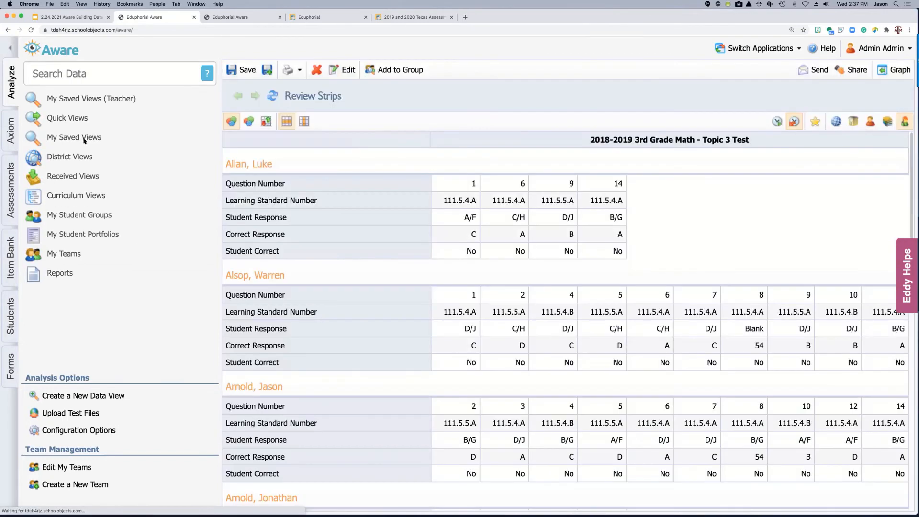
{"action": "left_click", "coordinate": [82, 138]}
{"action": "scroll", "coordinate": [89, 287], "scroll_direction": "down", "scroll_amount": 5}
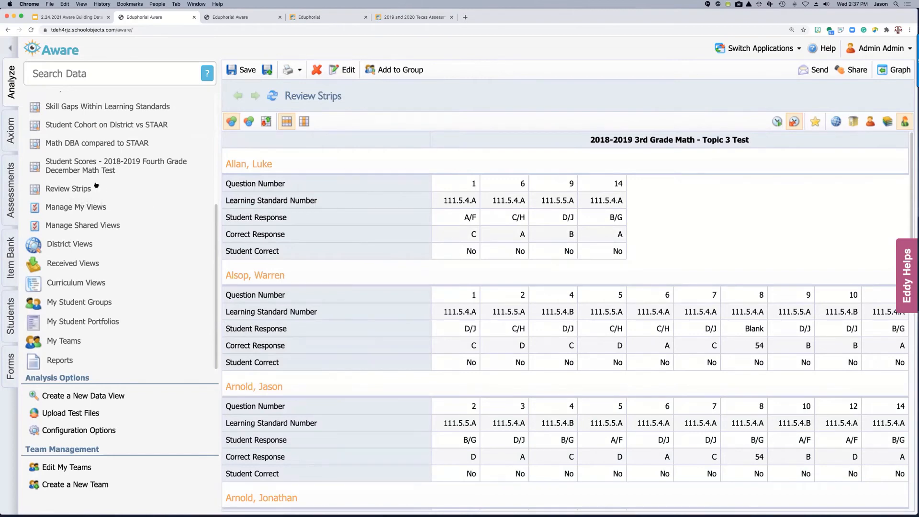
Step: Share the Review Strips view as one of My Quick Views
{"action": "left_click", "coordinate": [849, 73]}
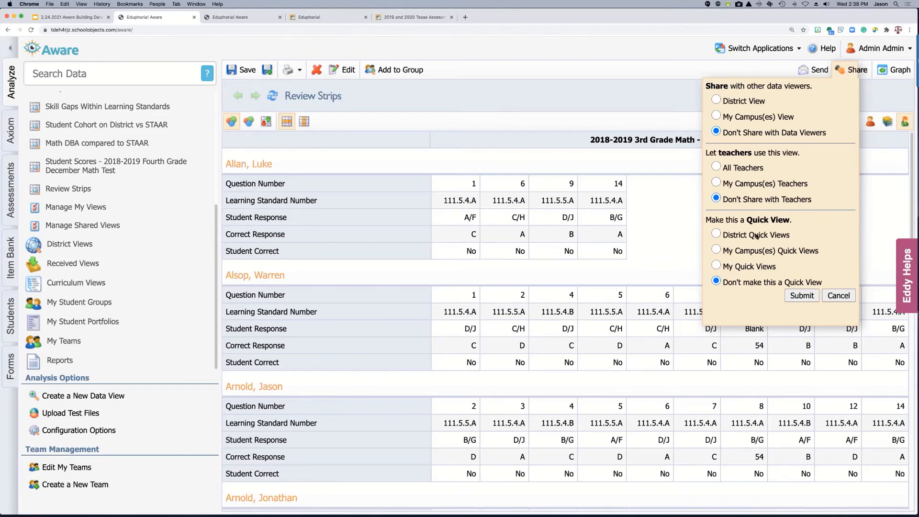
{"action": "left_click", "coordinate": [729, 266]}
{"action": "left_click", "coordinate": [801, 295]}
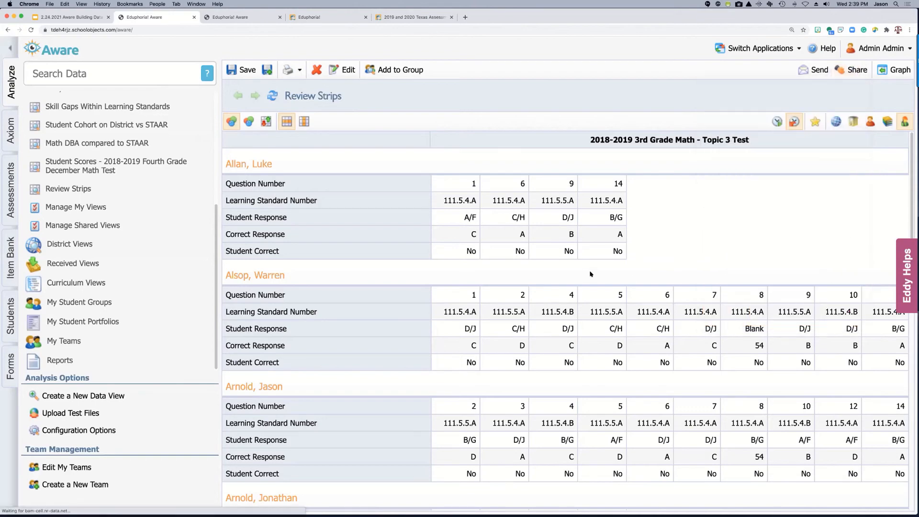
Step: Check My Saved Views for the Review Strips view, and collapse the list
{"action": "left_click", "coordinate": [74, 138]}
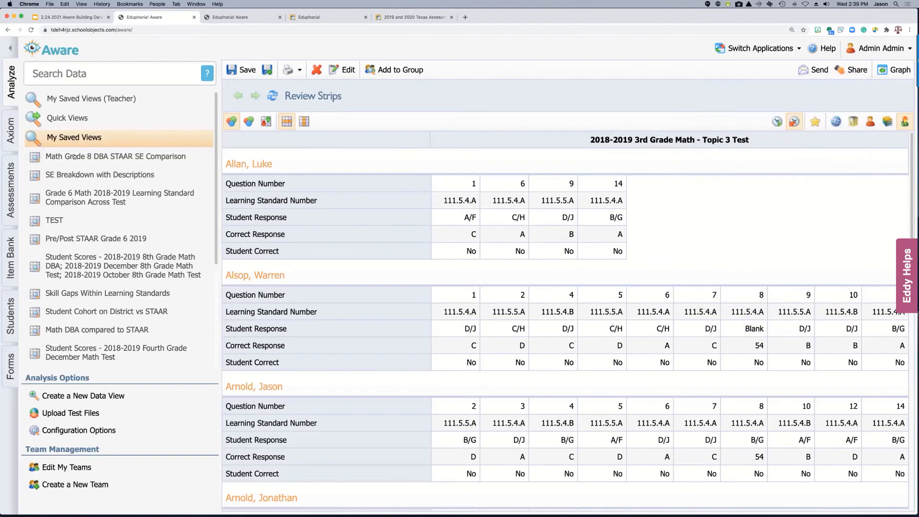
{"action": "scroll", "coordinate": [101, 264], "scroll_direction": "down", "scroll_amount": 1}
{"action": "scroll", "coordinate": [101, 263], "scroll_direction": "down", "scroll_amount": 5}
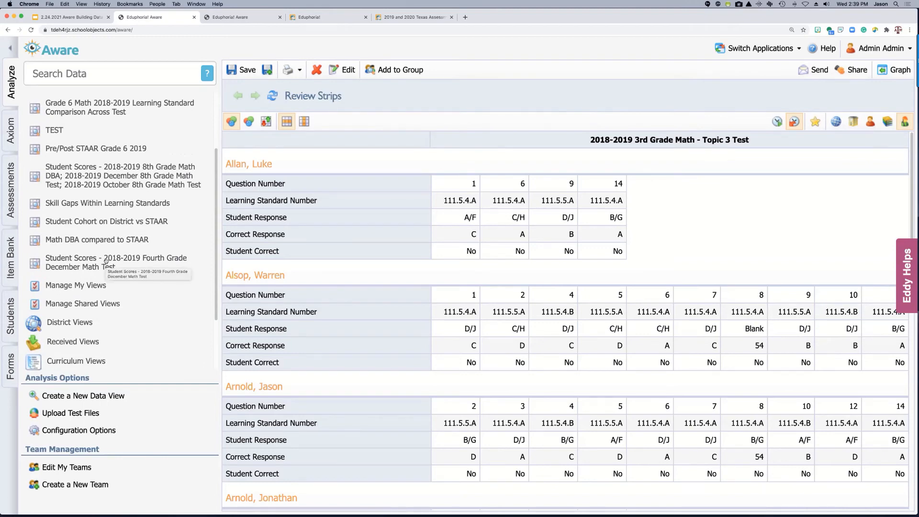
{"action": "scroll", "coordinate": [105, 261], "scroll_direction": "up", "scroll_amount": 2}
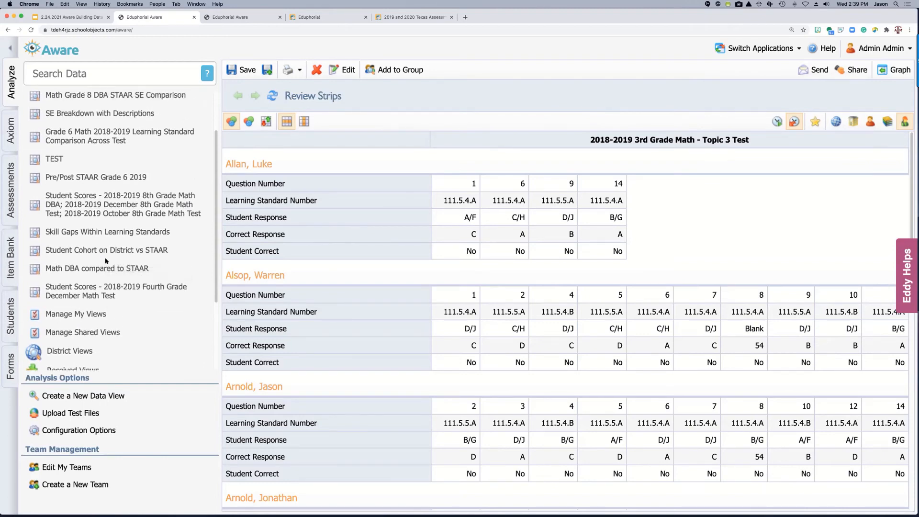
{"action": "scroll", "coordinate": [89, 256], "scroll_direction": "up", "scroll_amount": 3}
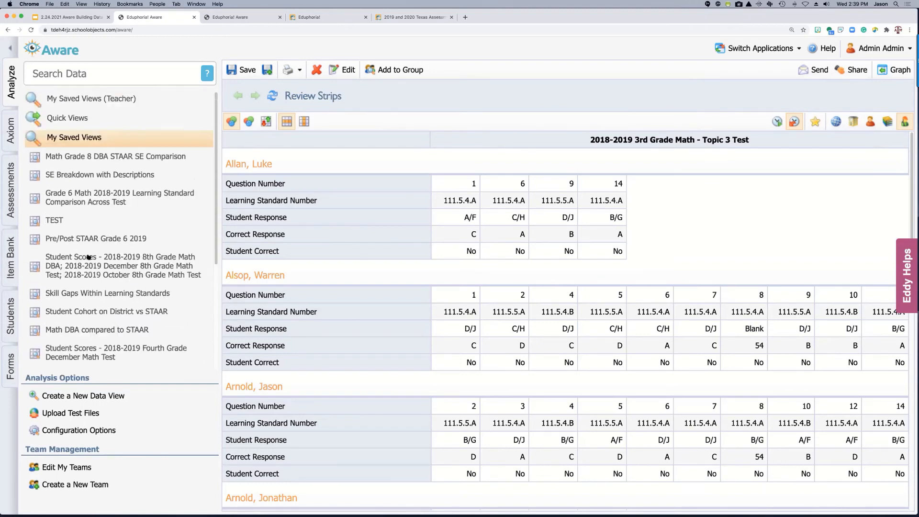
{"action": "left_click", "coordinate": [65, 138]}
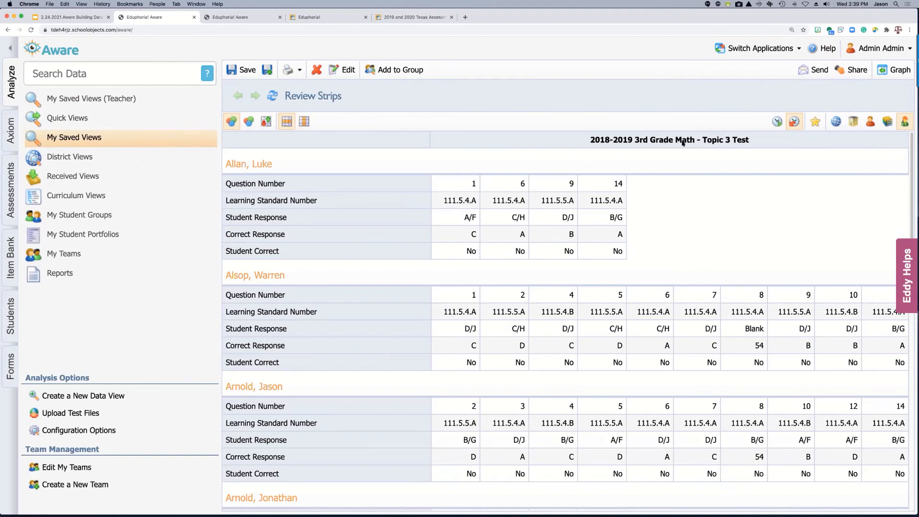
Step: Open the 2017-2018 Seventh Grade Reading test April 2015 STAAR Reading, Grade 7 from the Campus Based Assessments (CBA) quick views
{"action": "left_click", "coordinate": [67, 117]}
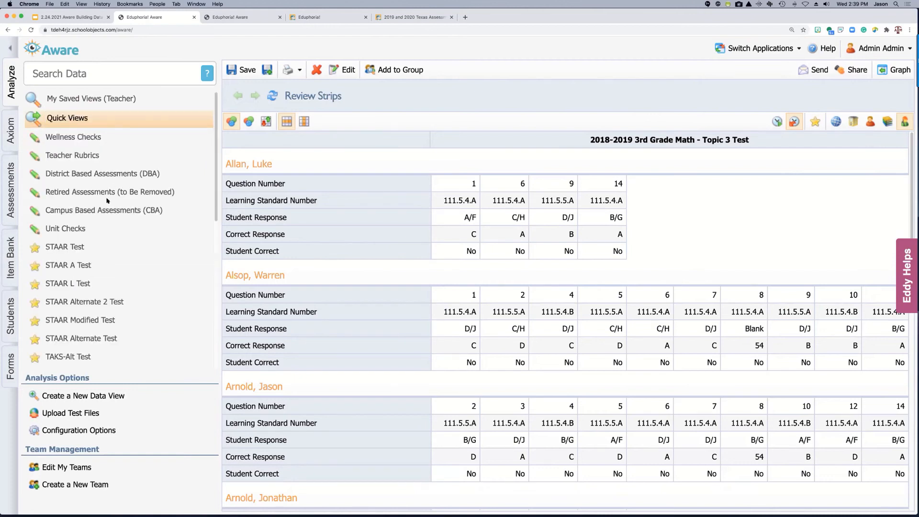
{"action": "left_click", "coordinate": [97, 210]}
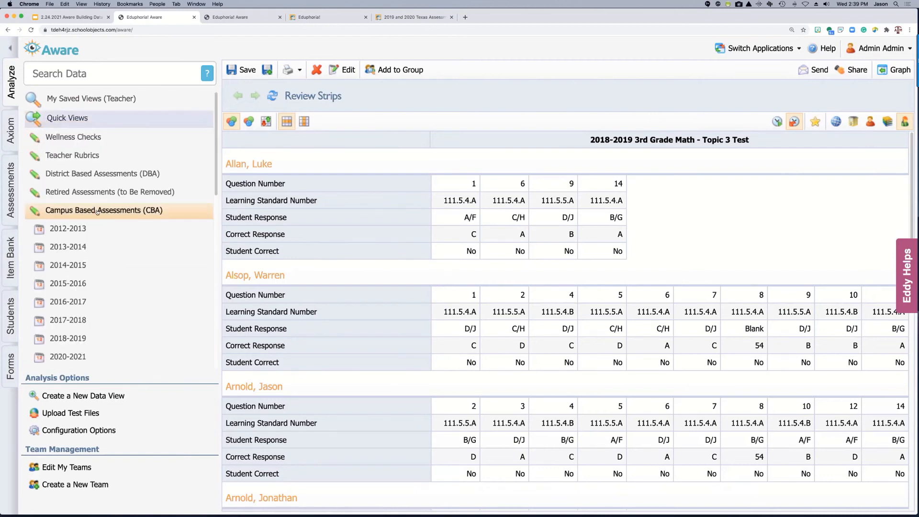
{"action": "left_click", "coordinate": [77, 321]}
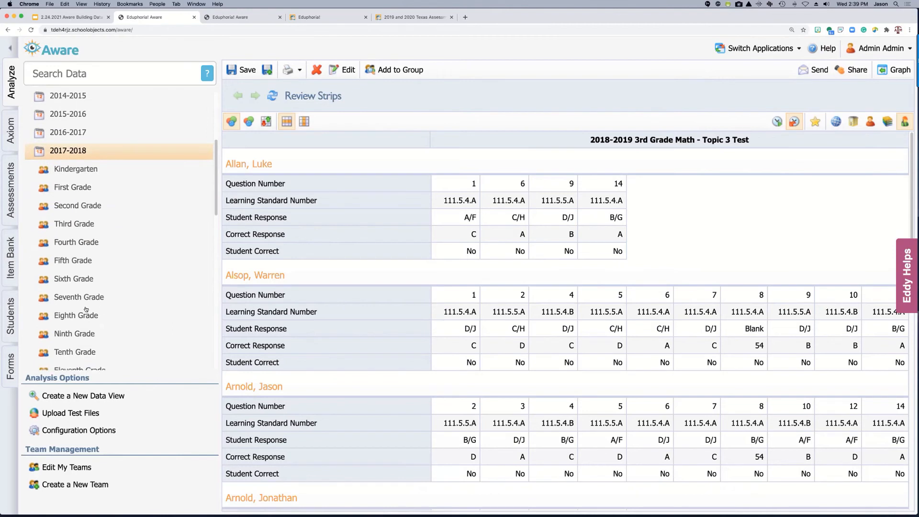
{"action": "left_click", "coordinate": [85, 303]}
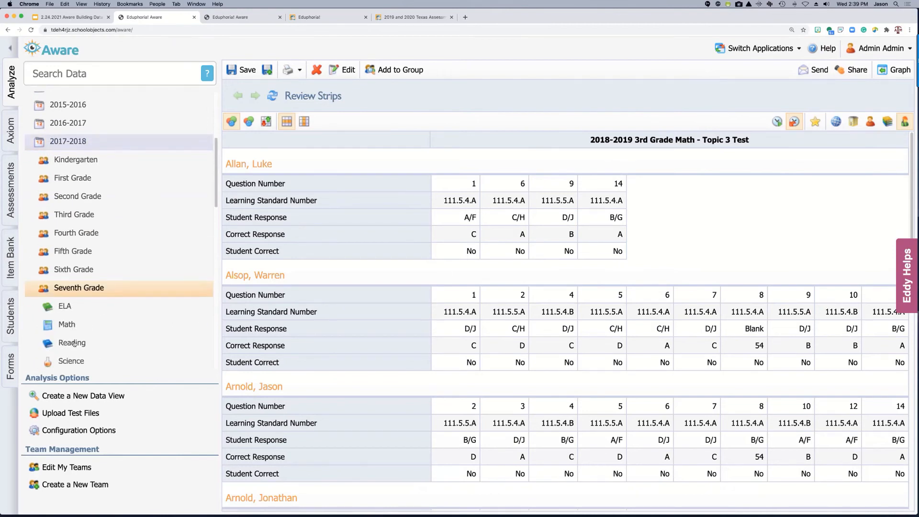
{"action": "left_click", "coordinate": [72, 344]}
{"action": "left_click", "coordinate": [111, 347]}
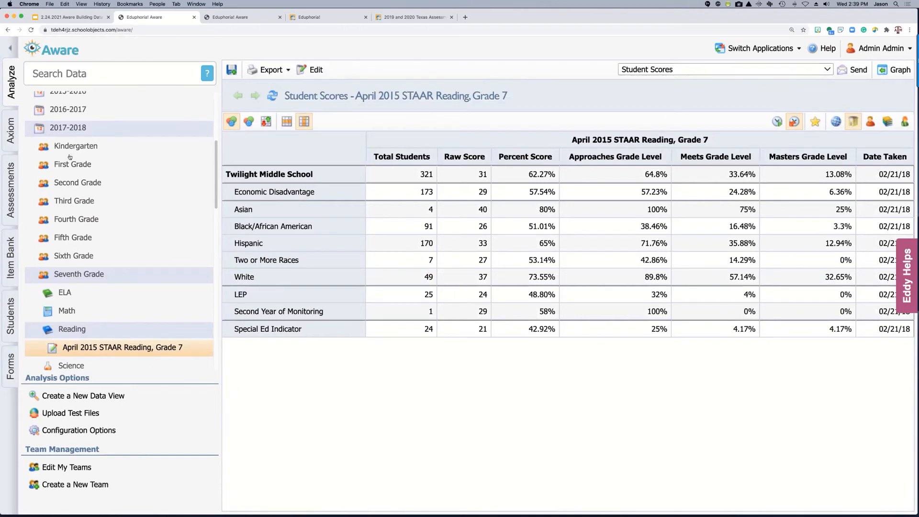
Step: Apply the Review Strips quick view to the April 2015 STAAR Reading, Grade 7 test
{"action": "left_click", "coordinate": [640, 70]}
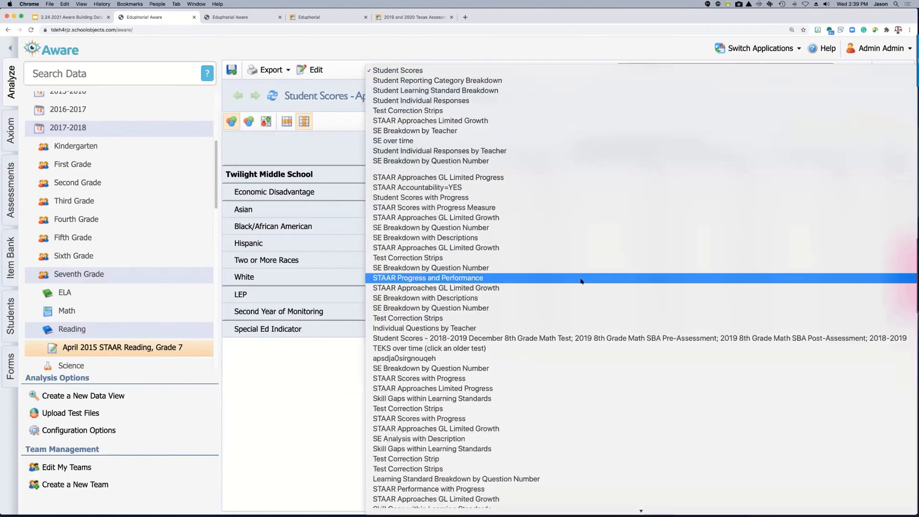
{"action": "scroll", "coordinate": [581, 280], "scroll_direction": "down", "scroll_amount": 5}
{"action": "scroll", "coordinate": [580, 280], "scroll_direction": "up", "scroll_amount": 4}
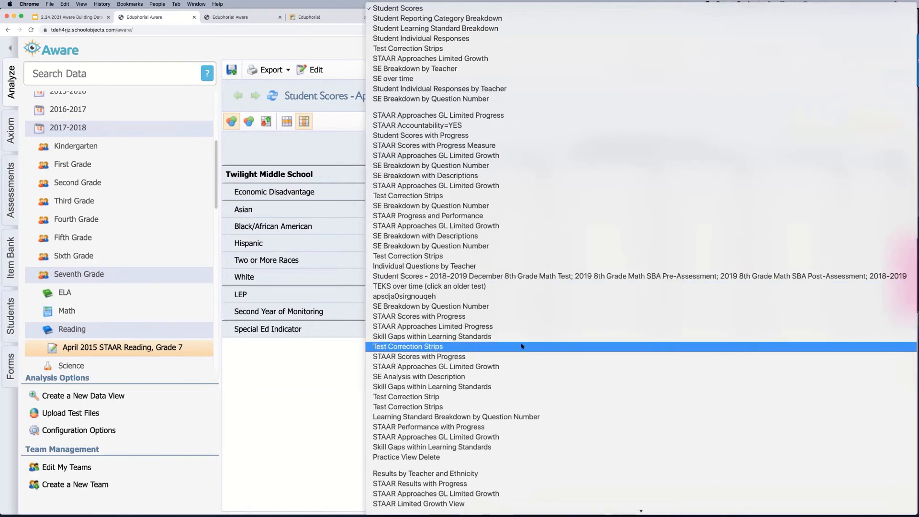
{"action": "scroll", "coordinate": [521, 346], "scroll_direction": "down", "scroll_amount": 4}
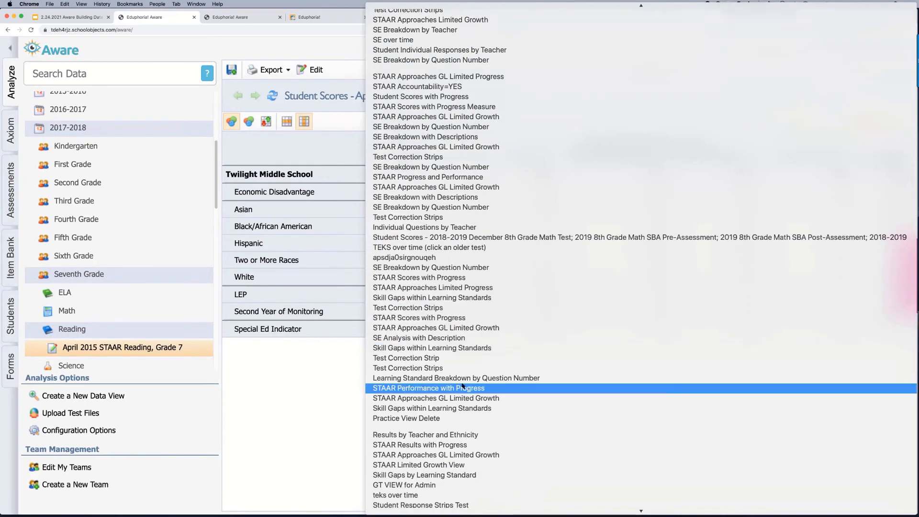
{"action": "scroll", "coordinate": [472, 376], "scroll_direction": "down", "scroll_amount": 14}
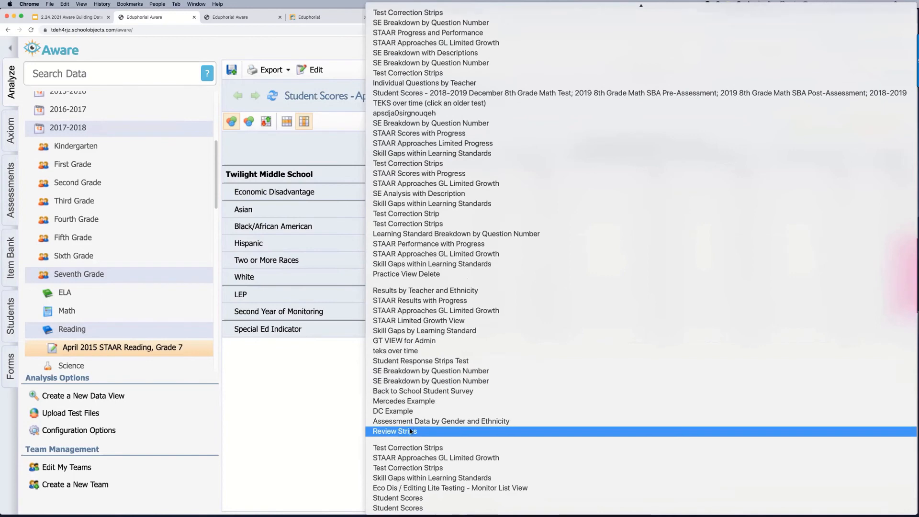
{"action": "left_click", "coordinate": [406, 431]}
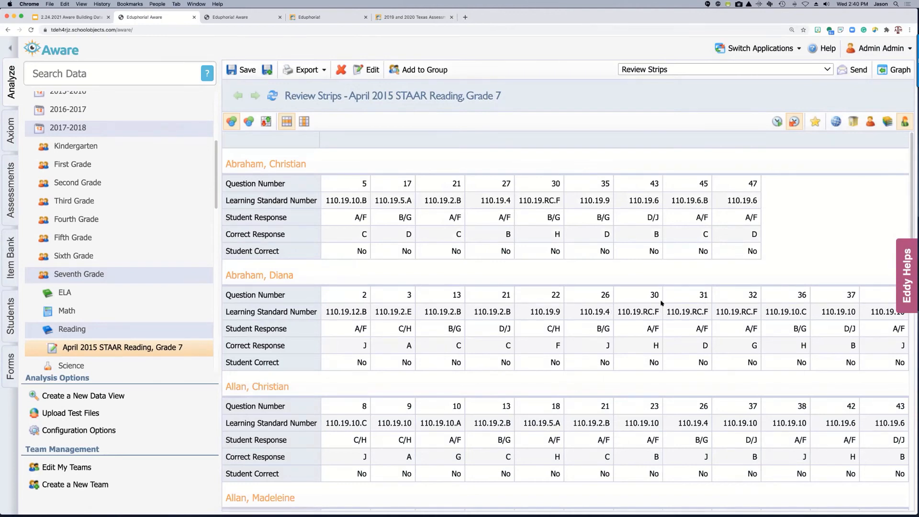
Step: Look over the quick views available for this test, and close the list without choosing another view
{"action": "left_click", "coordinate": [727, 72]}
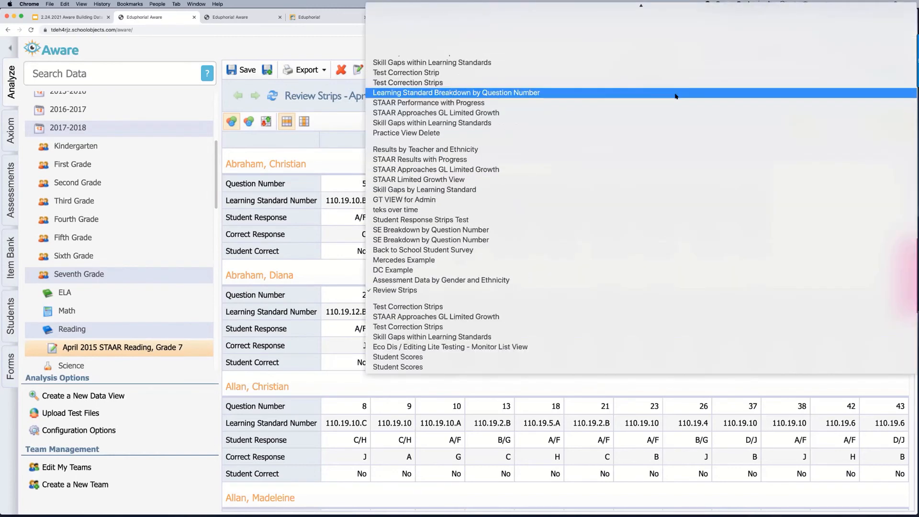
{"action": "left_click", "coordinate": [670, 101]}
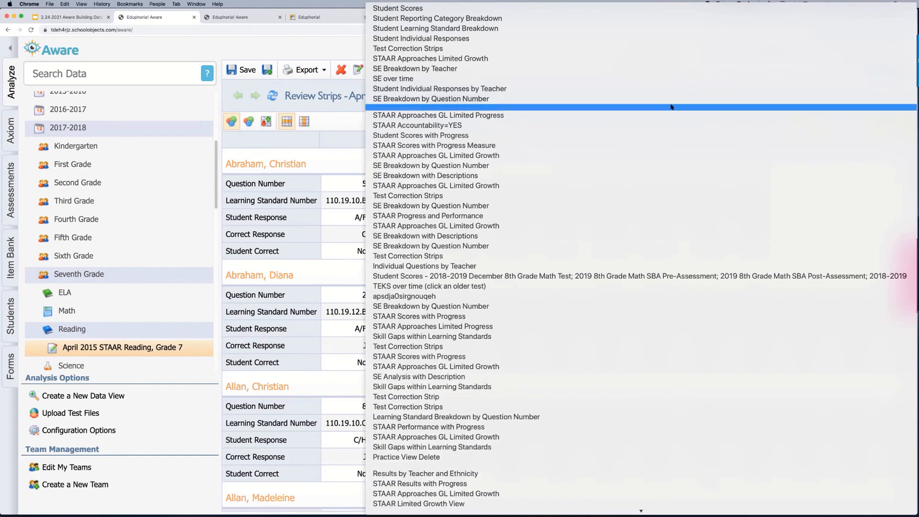
{"action": "left_click", "coordinate": [299, 42]}
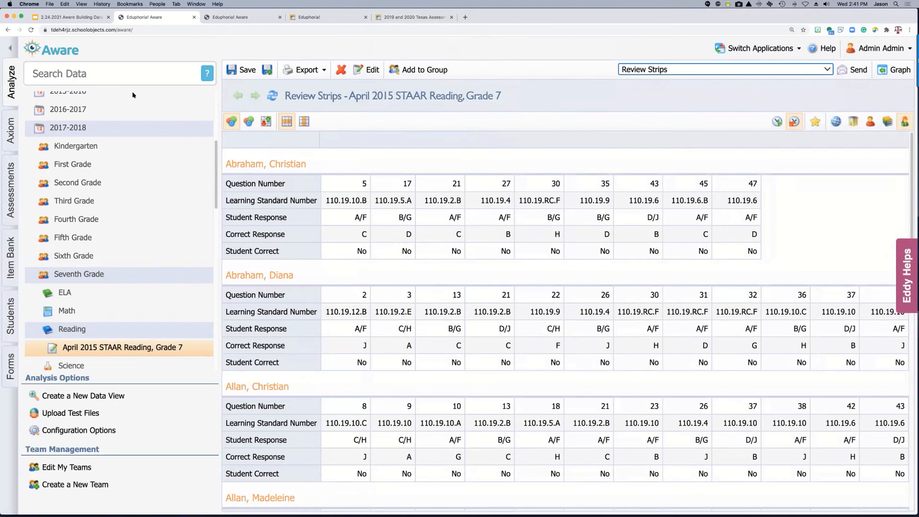
Step: Reload the Analyze area, expand My Saved Views and open Manage Shared Views
{"action": "left_click", "coordinate": [8, 89]}
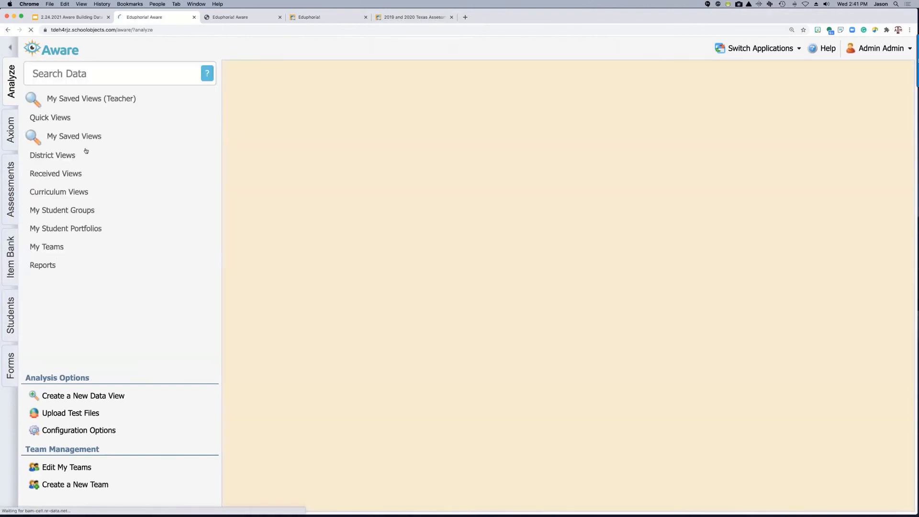
{"action": "left_click", "coordinate": [72, 138]}
{"action": "scroll", "coordinate": [71, 178], "scroll_direction": "down", "scroll_amount": 5}
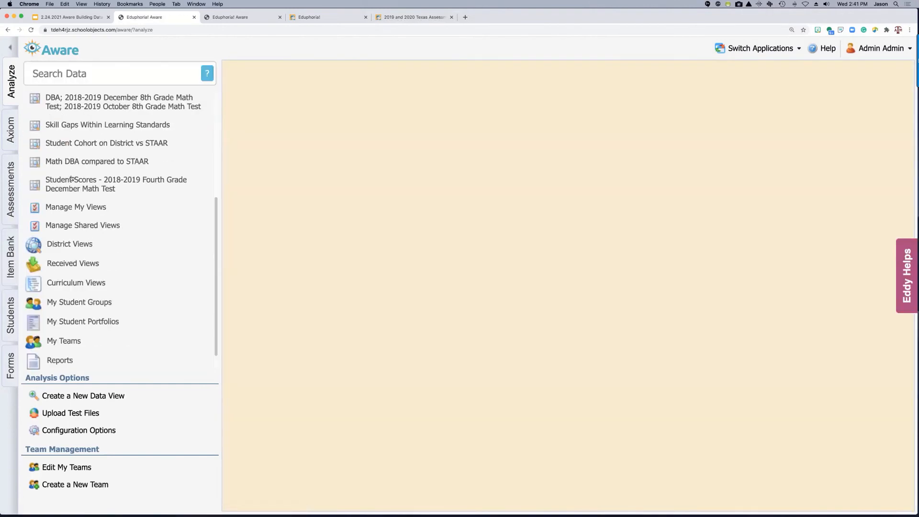
{"action": "left_click", "coordinate": [76, 225]}
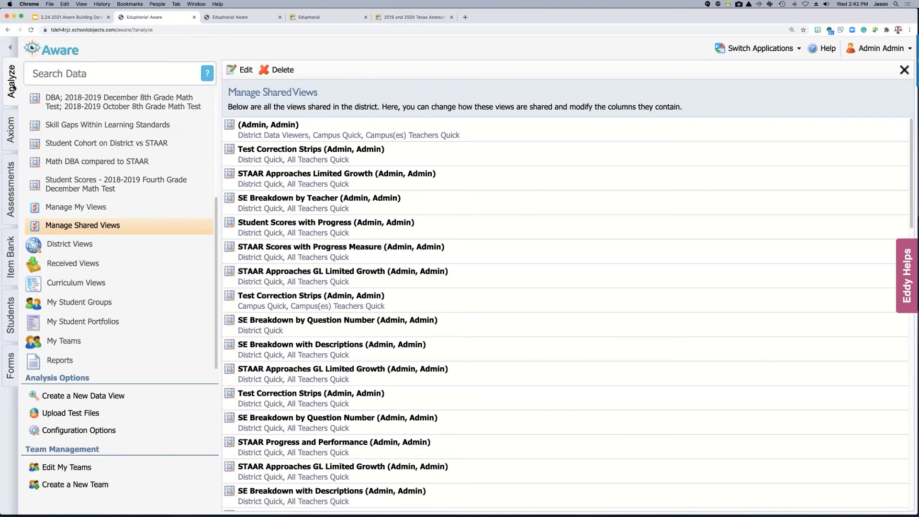
Step: Open the saved view Math DBA compared to STAAR, inspect its sharing options and close them unchanged
{"action": "left_click", "coordinate": [161, 163]}
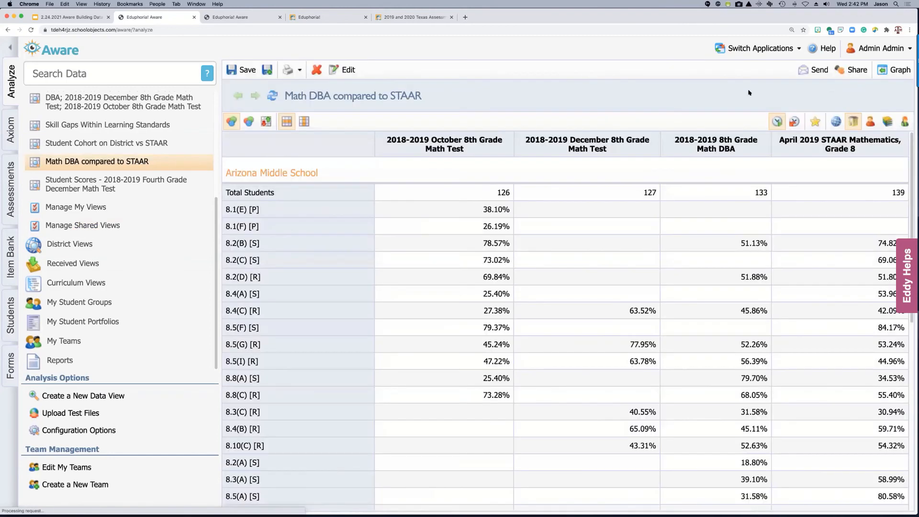
{"action": "left_click", "coordinate": [854, 69]}
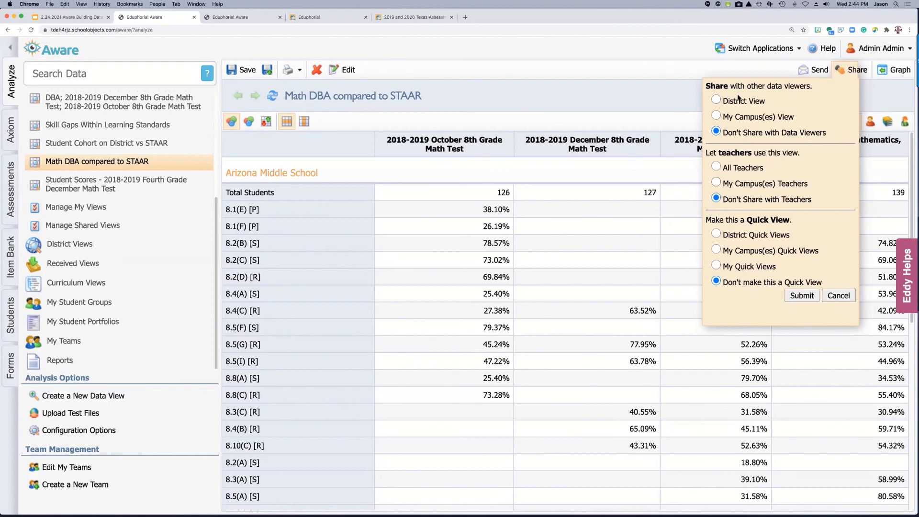
{"action": "left_click", "coordinate": [689, 95]}
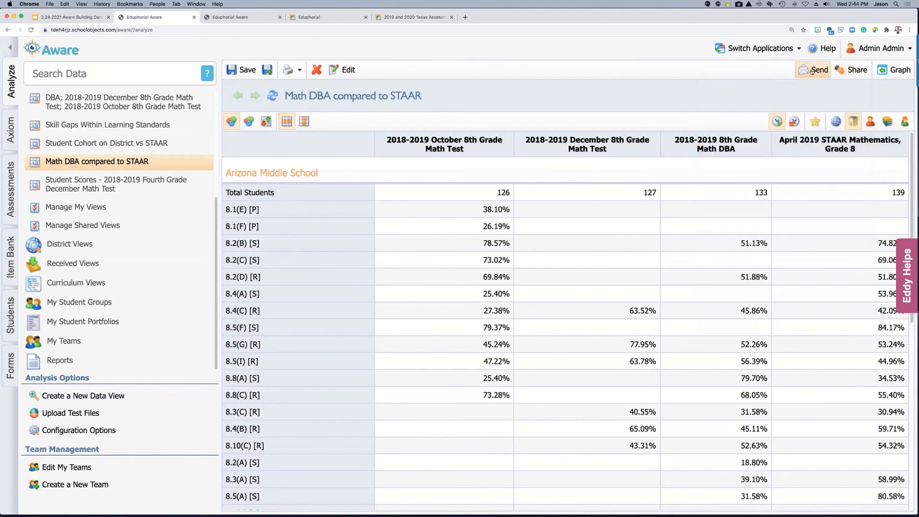
Step: Try to send the Math DBA compared to STAAR view to a recipient found by searching the users for teacher
{"action": "left_click", "coordinate": [813, 69]}
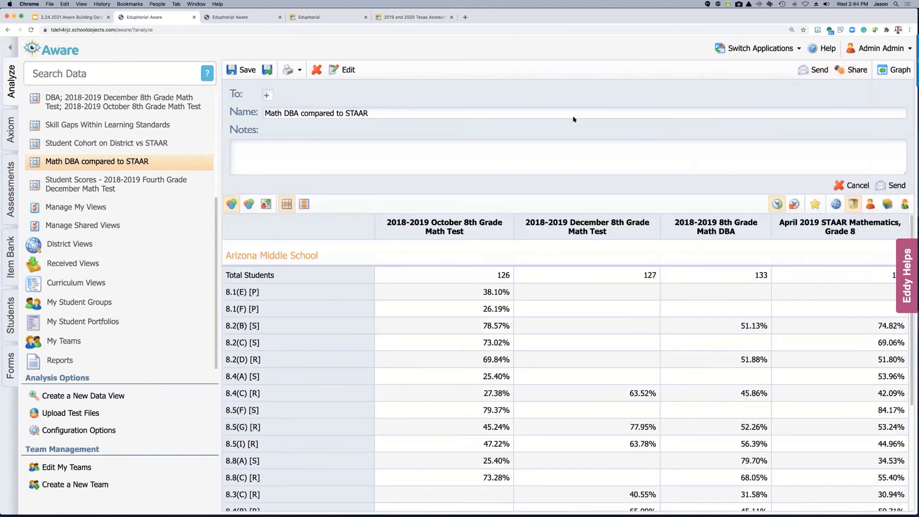
{"action": "left_click", "coordinate": [266, 96]}
{"action": "left_click", "coordinate": [297, 119]}
{"action": "type", "text": "teacher"}
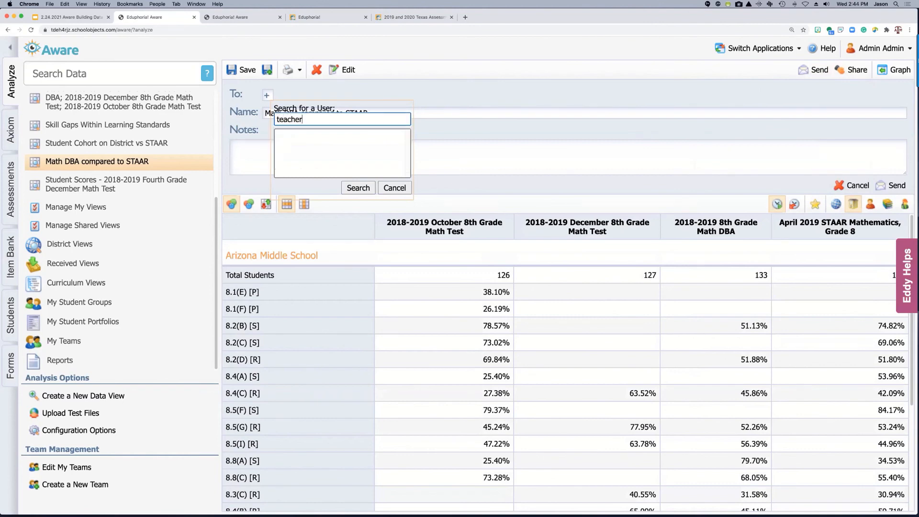
{"action": "key", "text": "Return"}
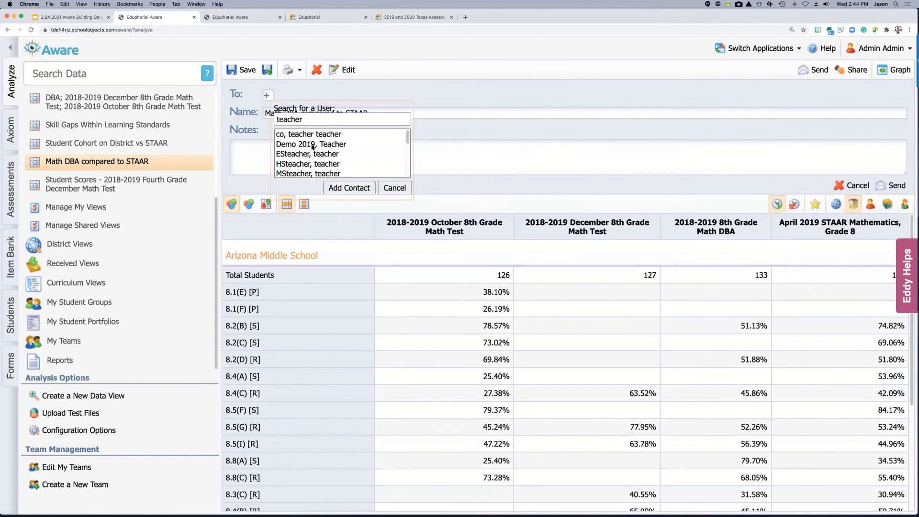
{"action": "left_click", "coordinate": [311, 145]}
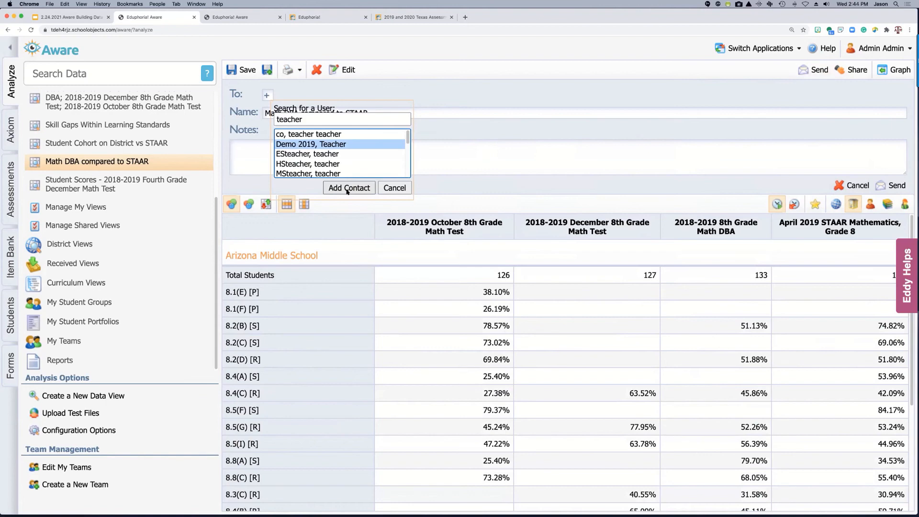
{"action": "left_click", "coordinate": [392, 187]}
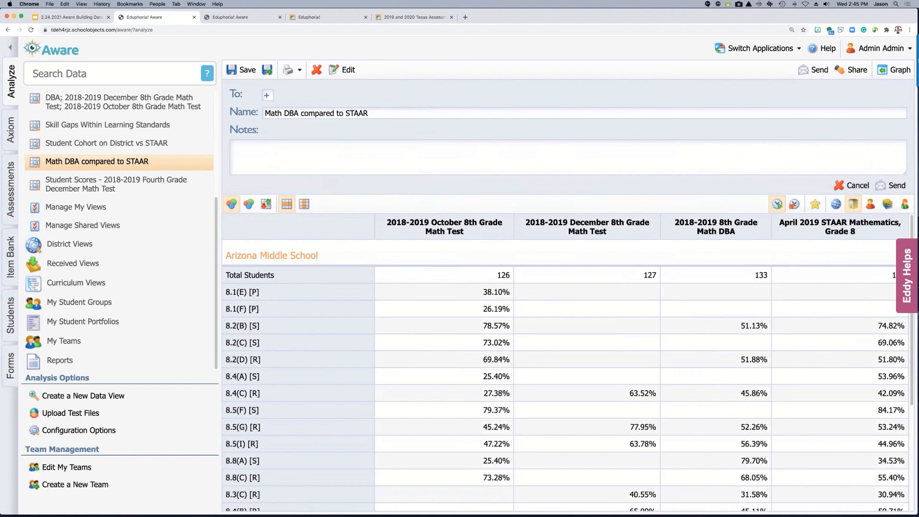
Step: Enlarge the Eduphoria help center page to 150%, then switch back to Aware and open Eddy Helps
{"action": "left_click", "coordinate": [329, 18]}
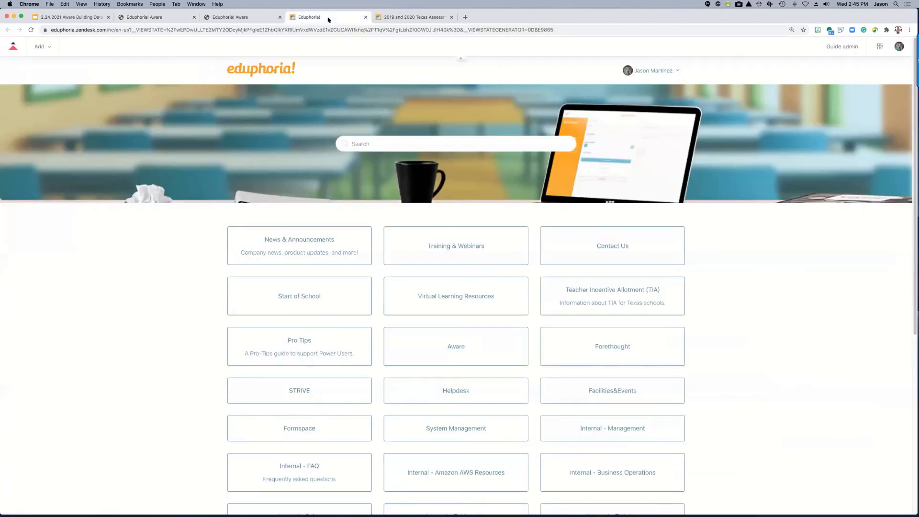
{"action": "key", "text": "super+equal"}
{"action": "key", "text": "super+equal"}
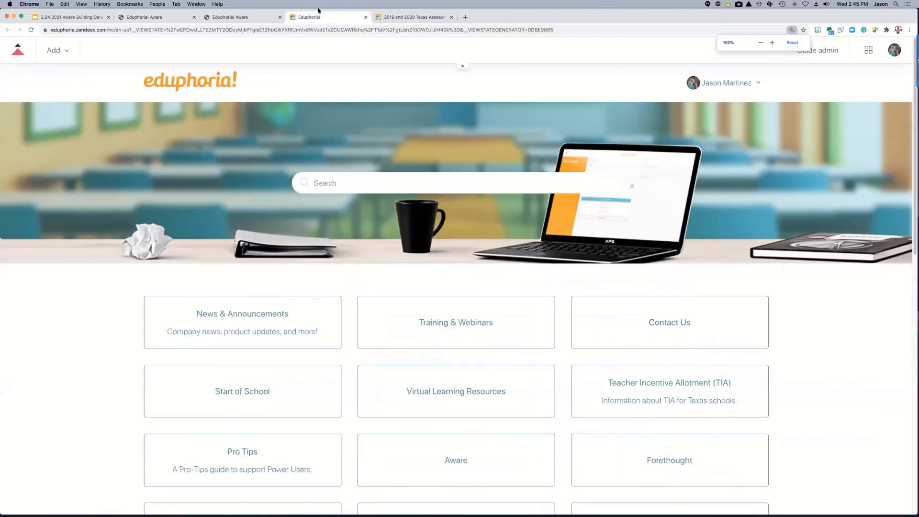
{"action": "left_click", "coordinate": [181, 17]}
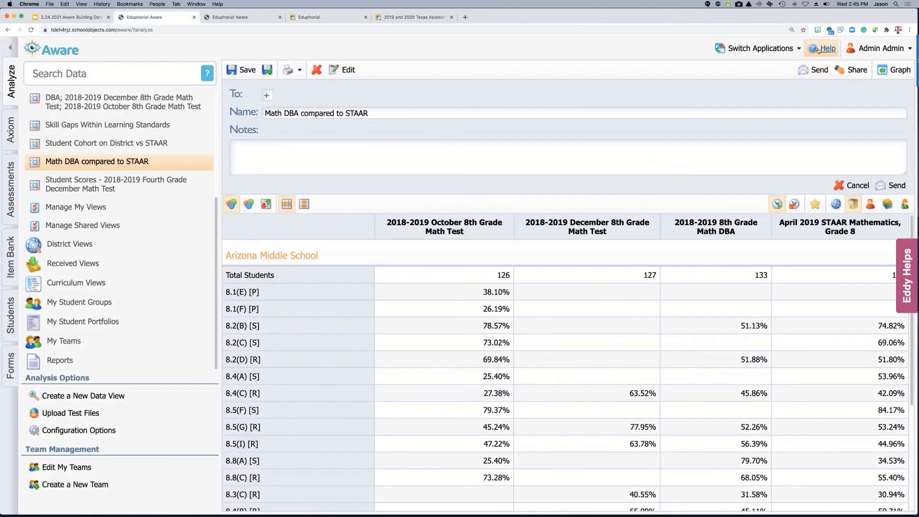
{"action": "left_click", "coordinate": [900, 265]}
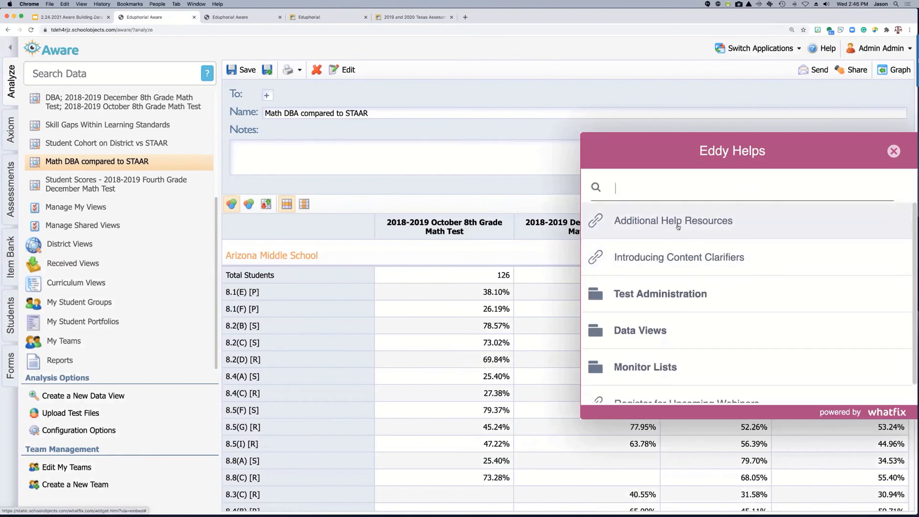
Step: Search the Eduphoria help center for recipe and open the 2019 and 2020 Texas Assessment Conference Aware Tips and Data View Recipe Cards article
{"action": "key", "text": "ctrl+Tab"}
{"action": "key", "text": "ctrl+Tab"}
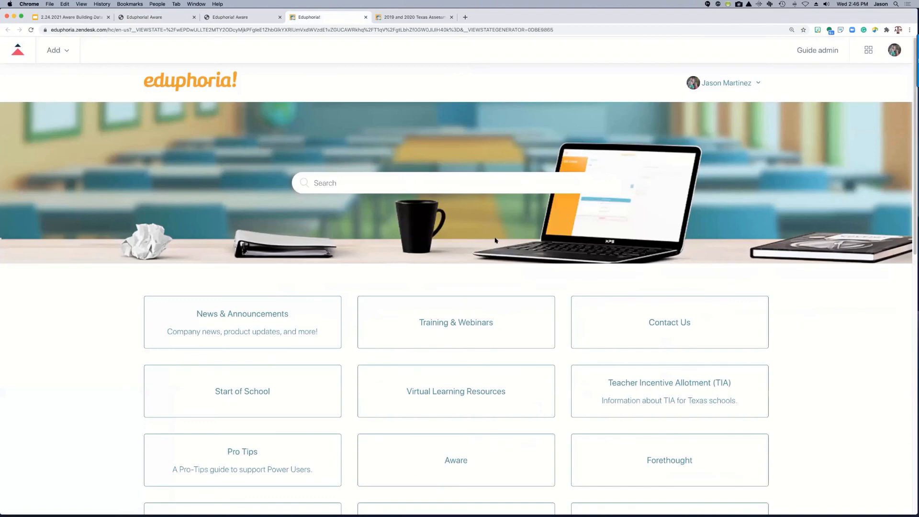
{"action": "left_click", "coordinate": [345, 180]}
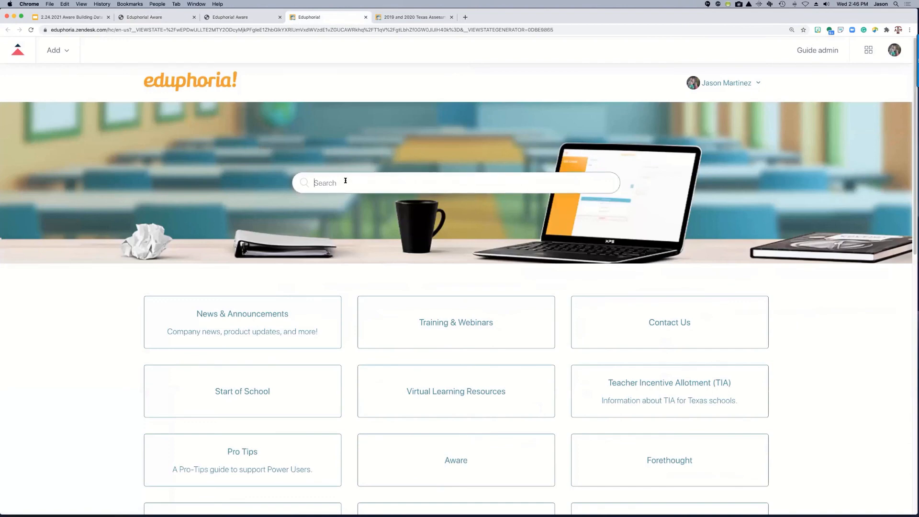
{"action": "type", "text": "recipe"}
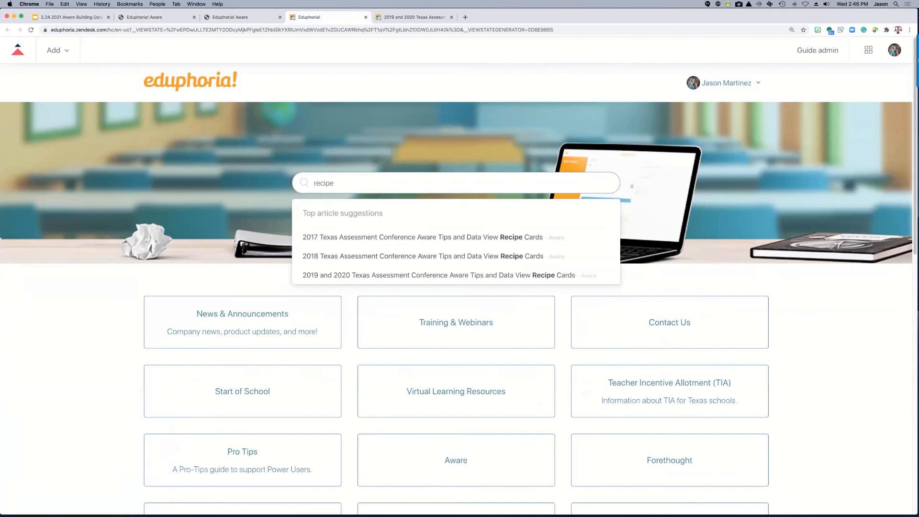
{"action": "key", "text": "Return"}
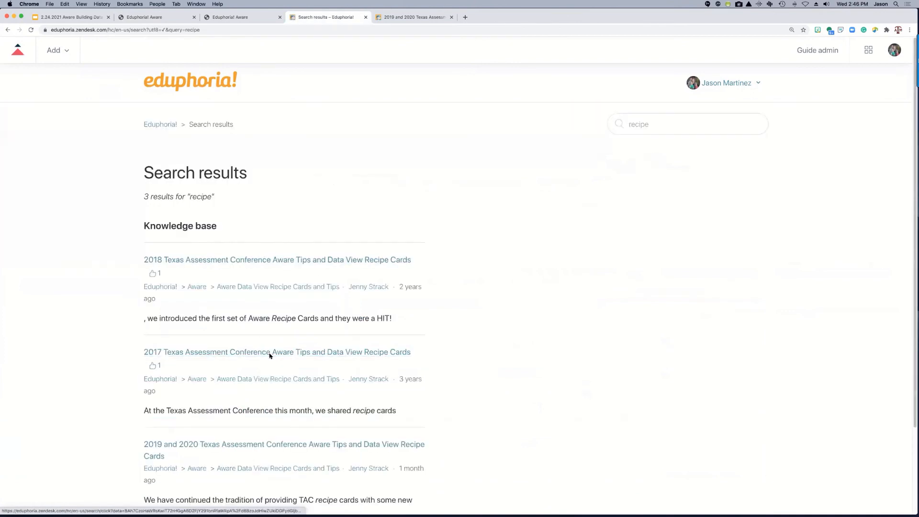
{"action": "scroll", "coordinate": [278, 364], "scroll_direction": "down", "scroll_amount": 1}
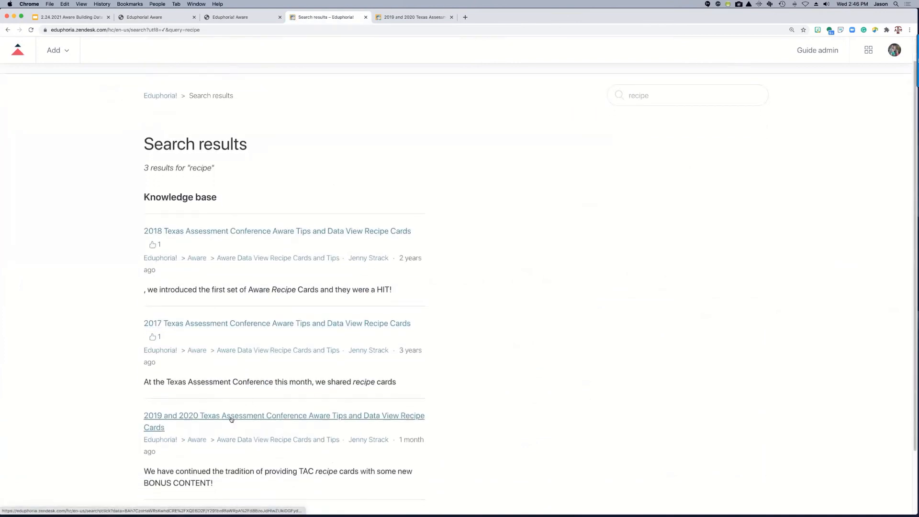
{"action": "left_click", "coordinate": [231, 419]}
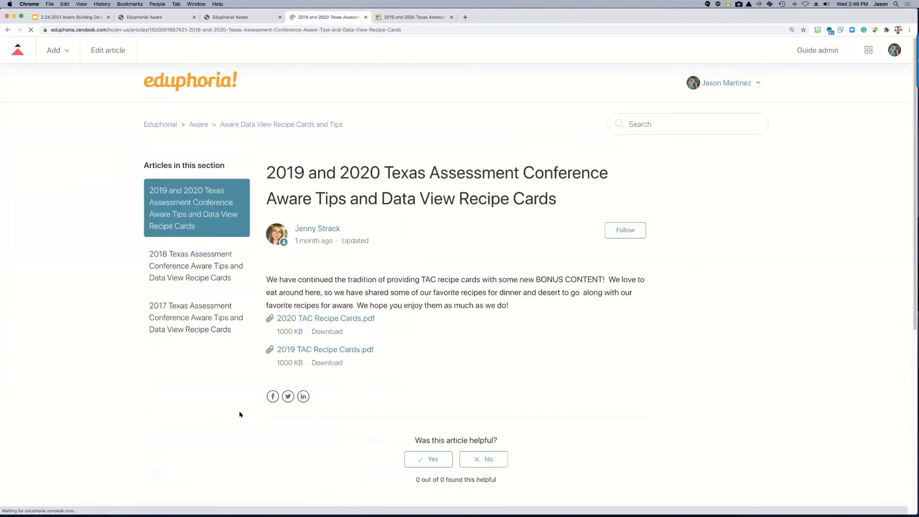
Step: Open the 2020 TAC Recipe Cards.pdf attachment and look through its data view recipe pages
{"action": "left_click", "coordinate": [336, 320]}
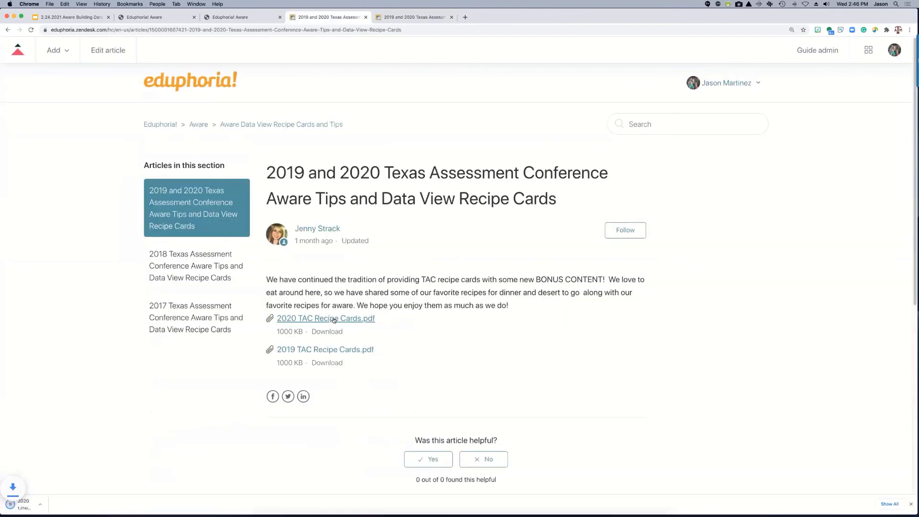
{"action": "scroll", "coordinate": [529, 200], "scroll_direction": "down", "scroll_amount": 15}
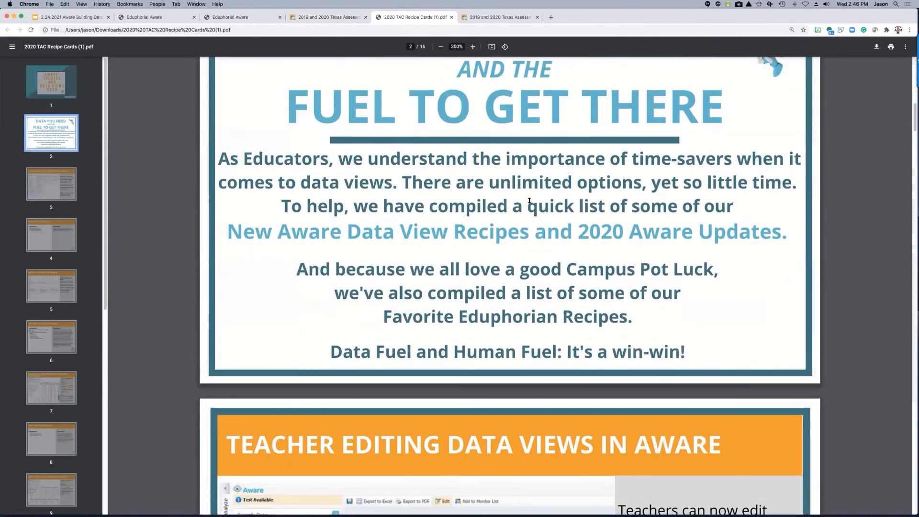
{"action": "scroll", "coordinate": [496, 267], "scroll_direction": "down", "scroll_amount": 7}
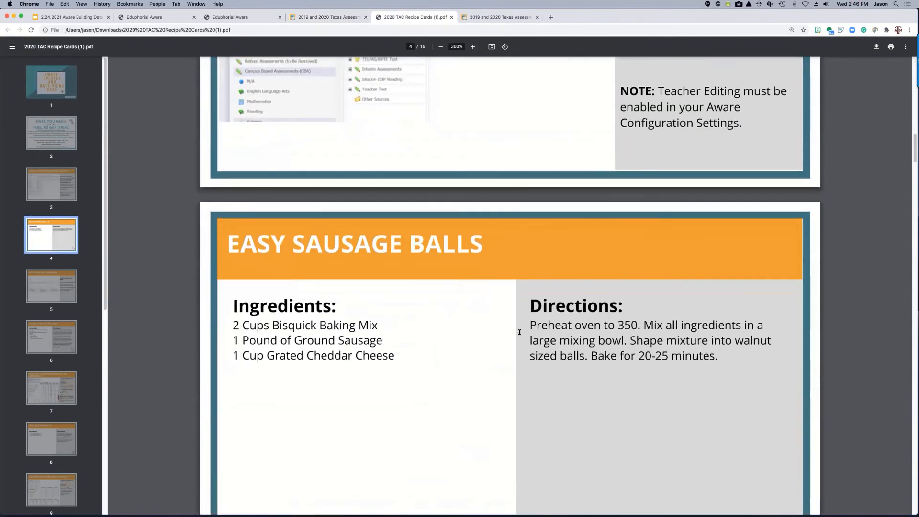
{"action": "scroll", "coordinate": [517, 338], "scroll_direction": "down", "scroll_amount": 3}
{"action": "scroll", "coordinate": [518, 338], "scroll_direction": "down", "scroll_amount": 5}
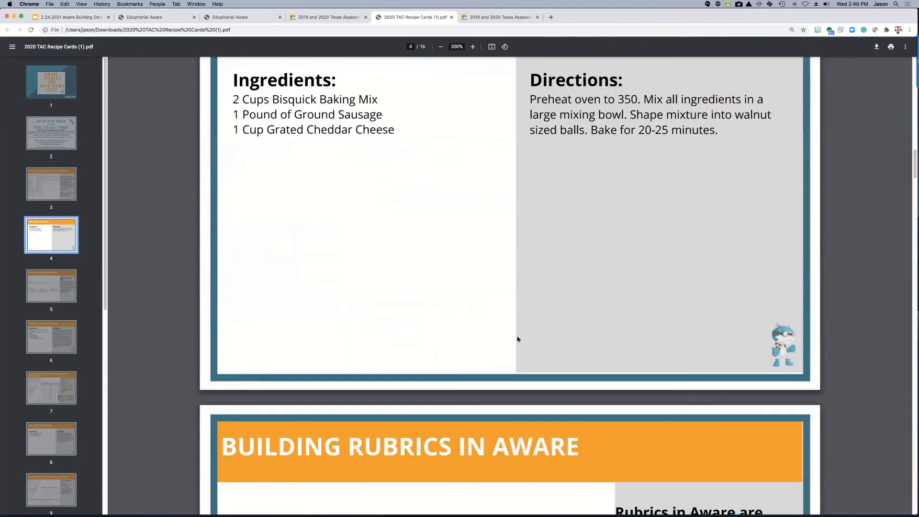
{"action": "scroll", "coordinate": [518, 338], "scroll_direction": "down", "scroll_amount": 3}
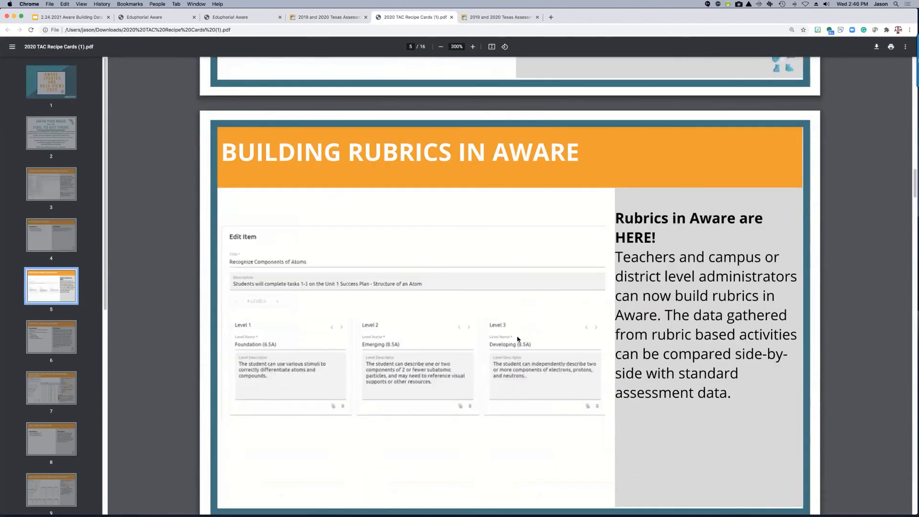
{"action": "scroll", "coordinate": [517, 339], "scroll_direction": "down", "scroll_amount": 20}
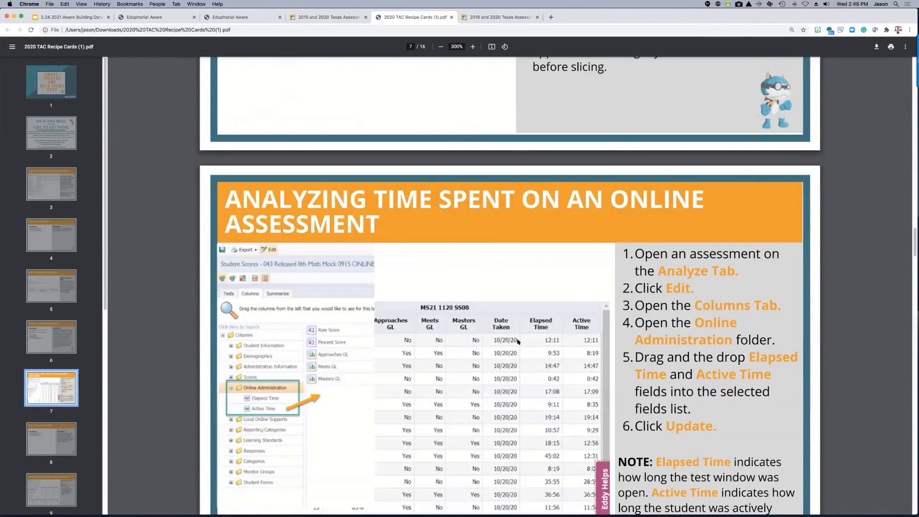
Step: Look through the remaining online assessment and testing tool cards in the 2020 TAC recipe PDF, then return to the recipe cards article
{"action": "scroll", "coordinate": [517, 341], "scroll_direction": "down", "scroll_amount": 6}
{"action": "scroll", "coordinate": [518, 341], "scroll_direction": "down", "scroll_amount": 12}
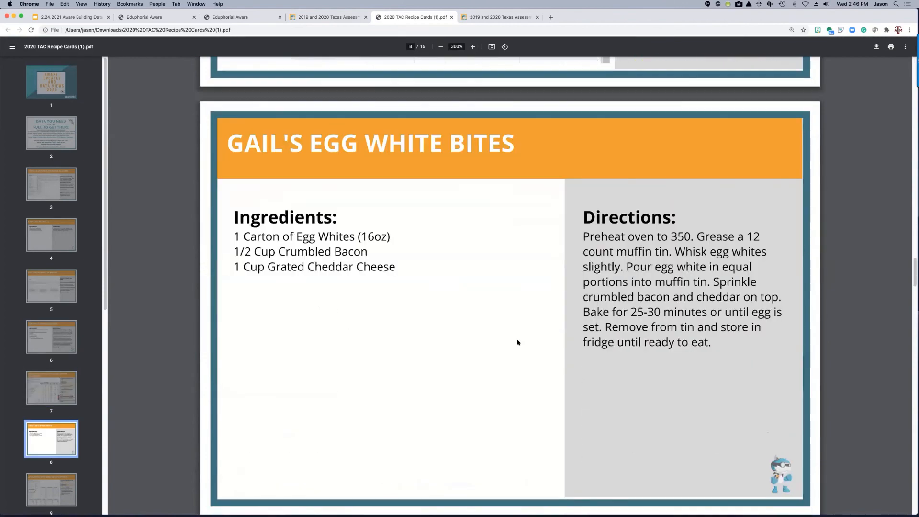
{"action": "scroll", "coordinate": [517, 342], "scroll_direction": "down", "scroll_amount": 12}
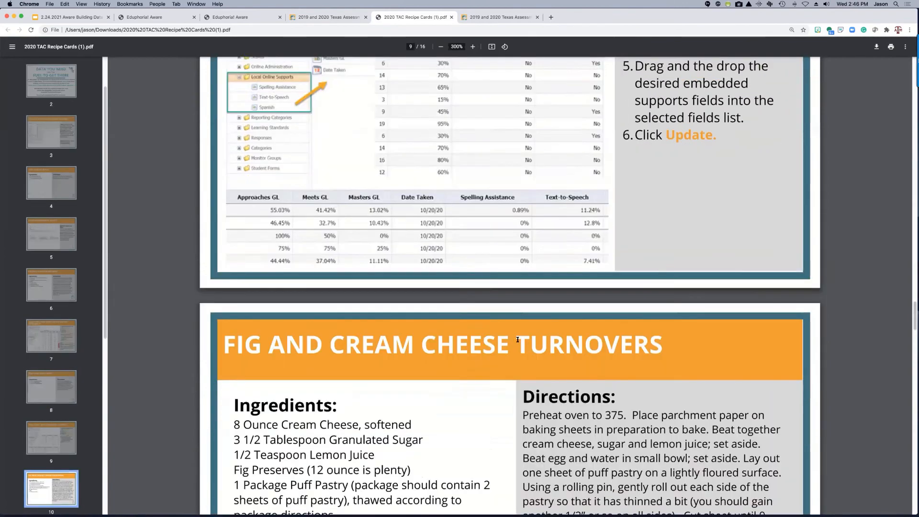
{"action": "scroll", "coordinate": [516, 339], "scroll_direction": "down", "scroll_amount": 16}
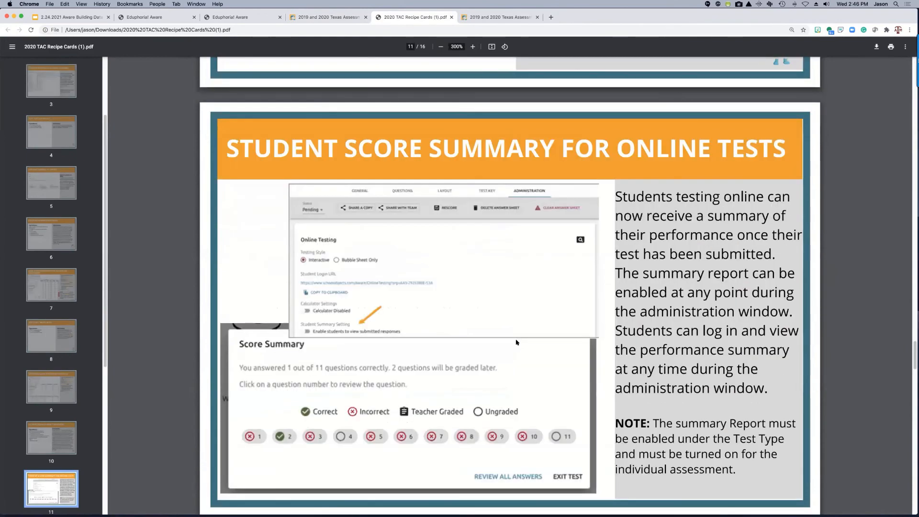
{"action": "scroll", "coordinate": [517, 342], "scroll_direction": "down", "scroll_amount": 14}
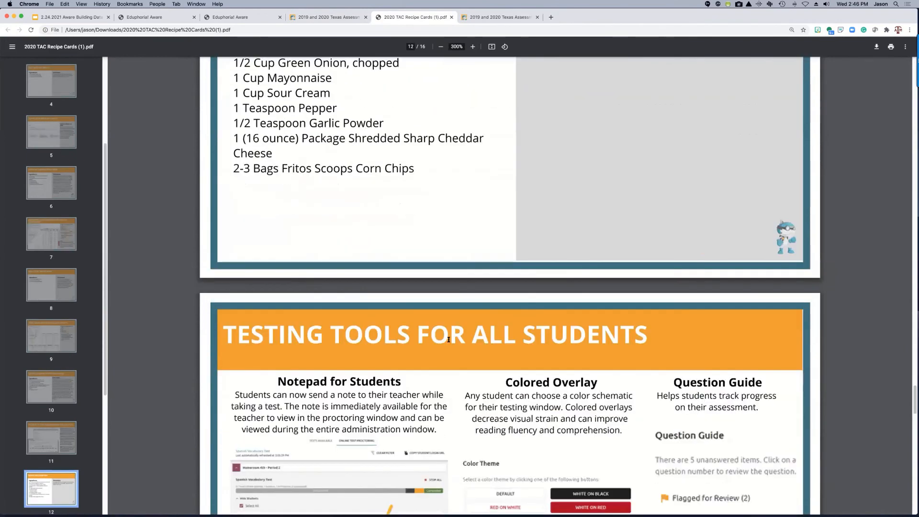
{"action": "scroll", "coordinate": [445, 342], "scroll_direction": "down", "scroll_amount": 5}
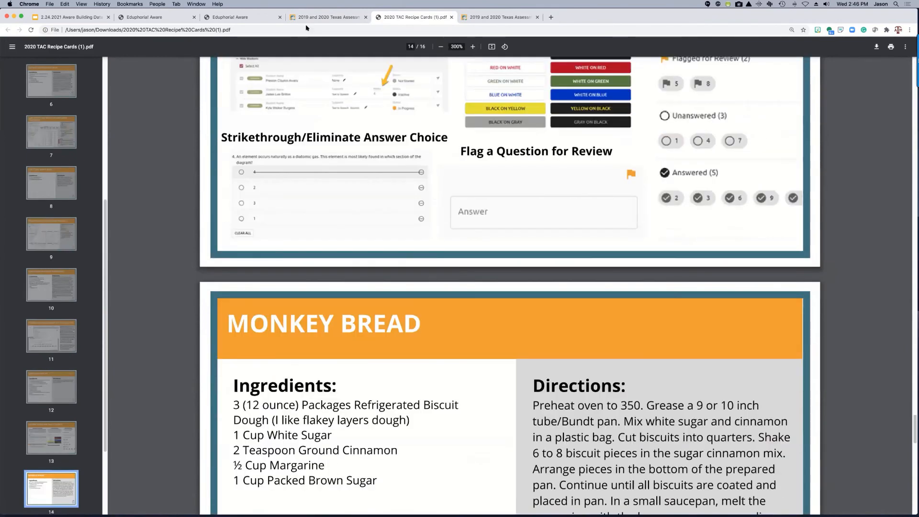
{"action": "key", "text": "ctrl+shift+Tab"}
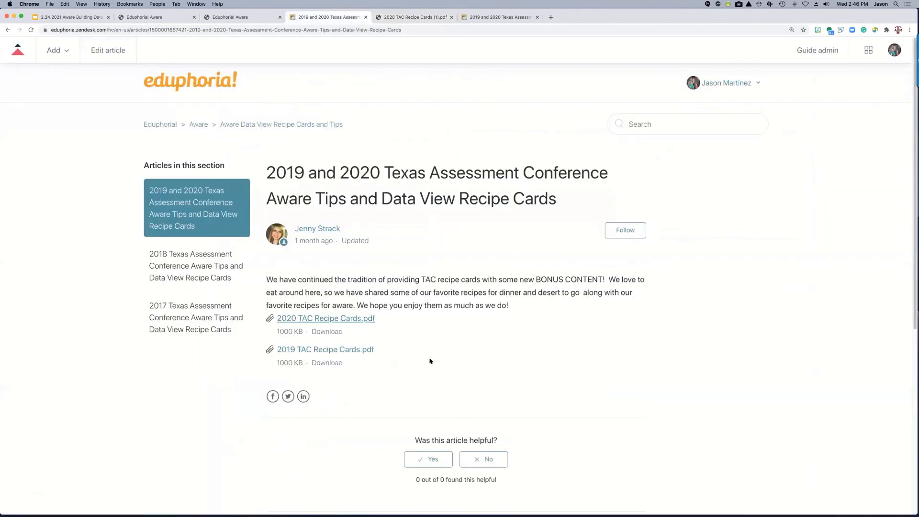